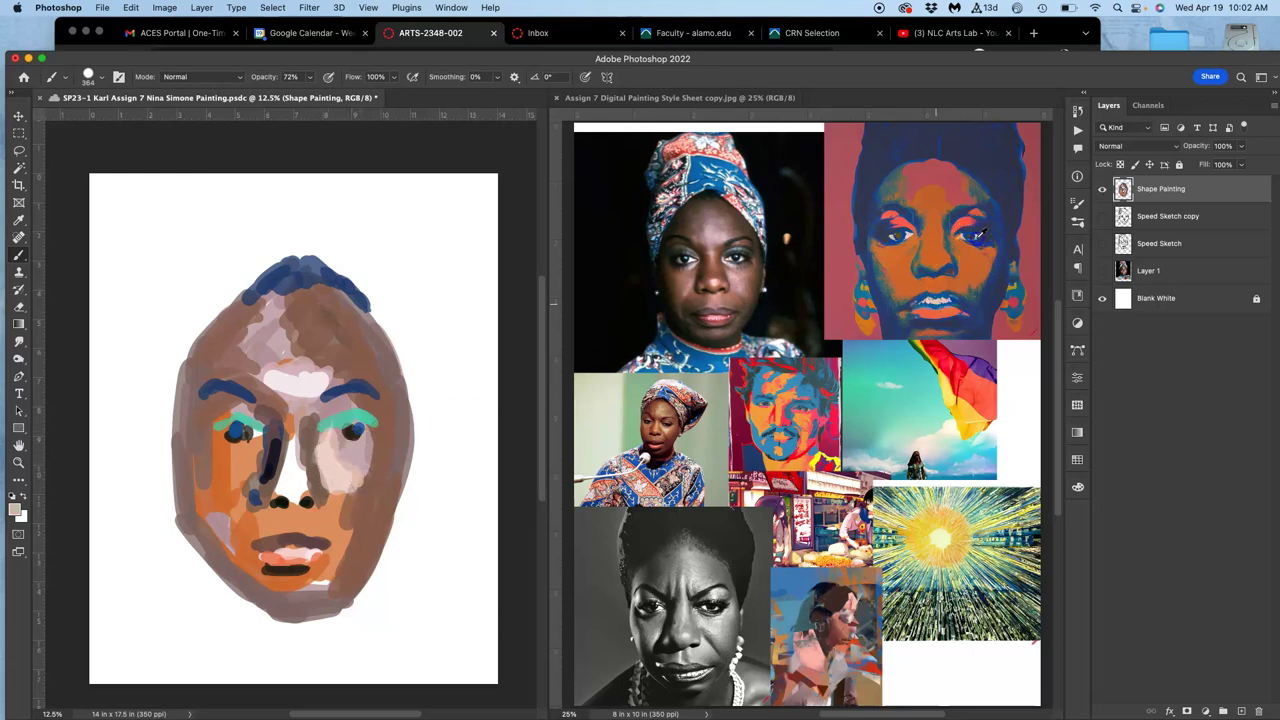
# Dab white, sampled from the forehead highlight, onto the outer and inner whites of both eyes
pyautogui.click(361, 430)
pyautogui.keyDown('alt'); pyautogui.click(318, 382); pyautogui.keyUp('alt')
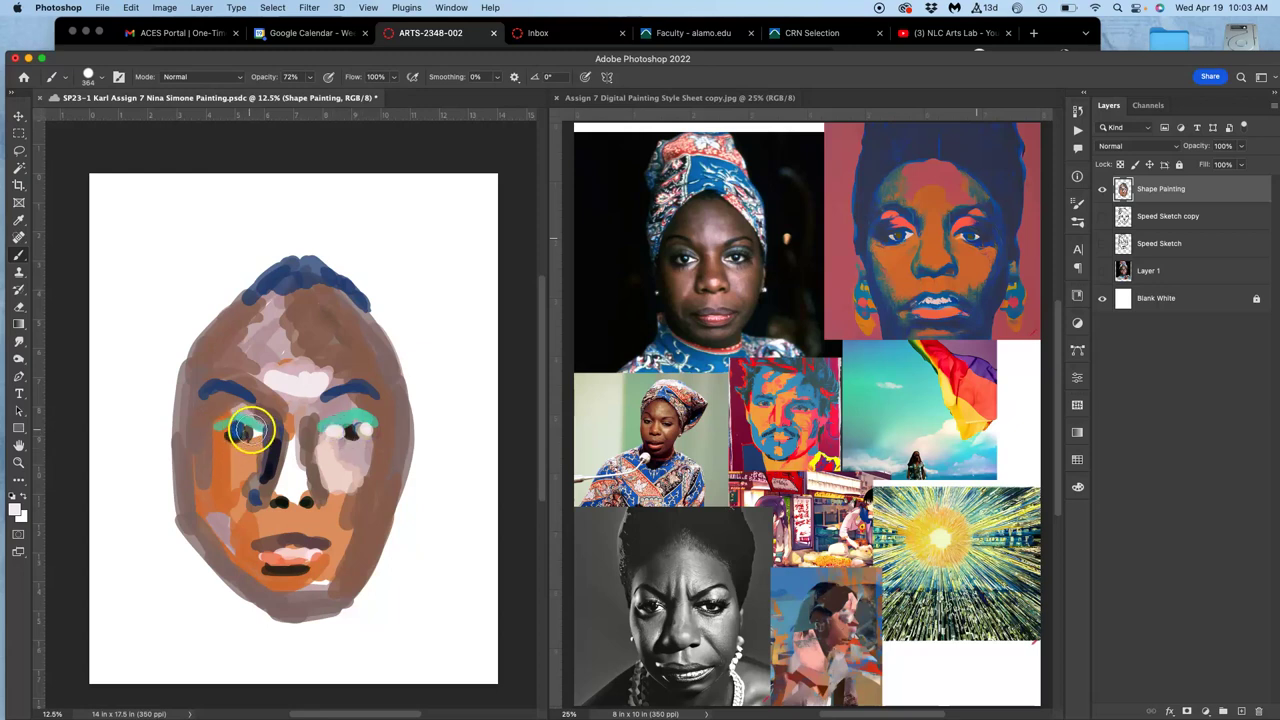
pyautogui.click(254, 430)
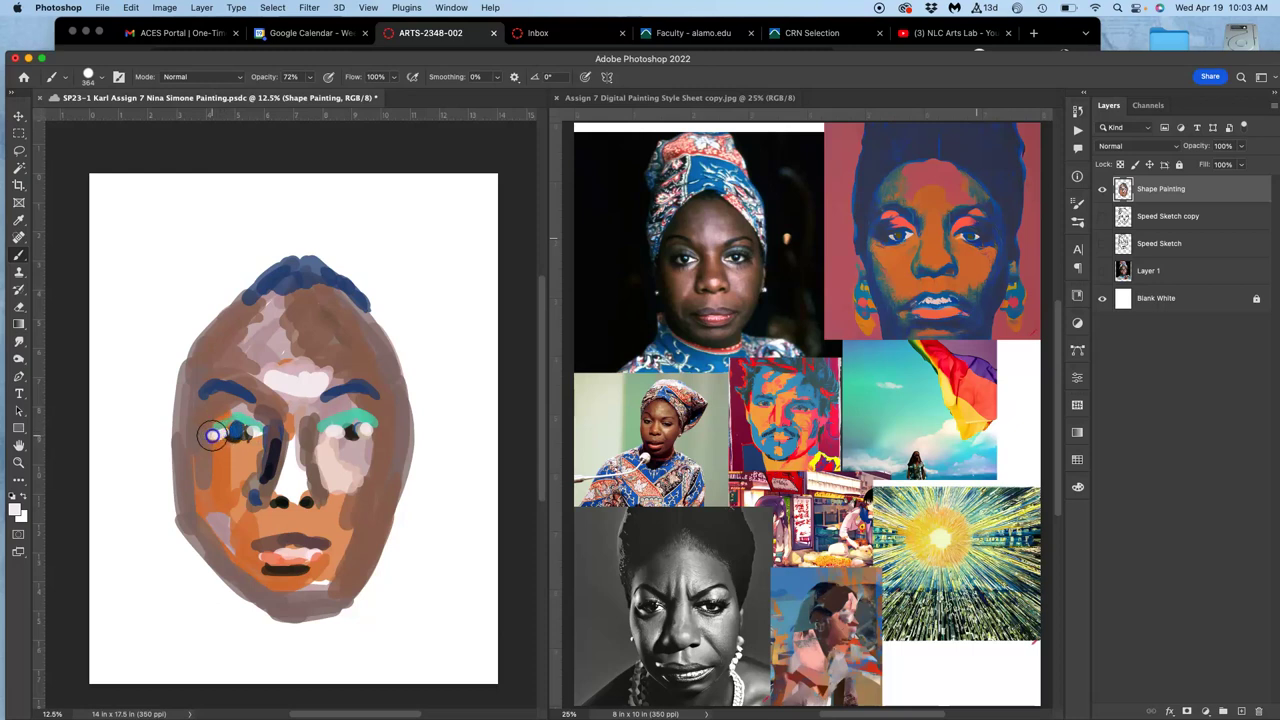
# Extend the white highlight on the forehead and paint pale diagonal highlights down both cheeks
pyautogui.click(297, 367)
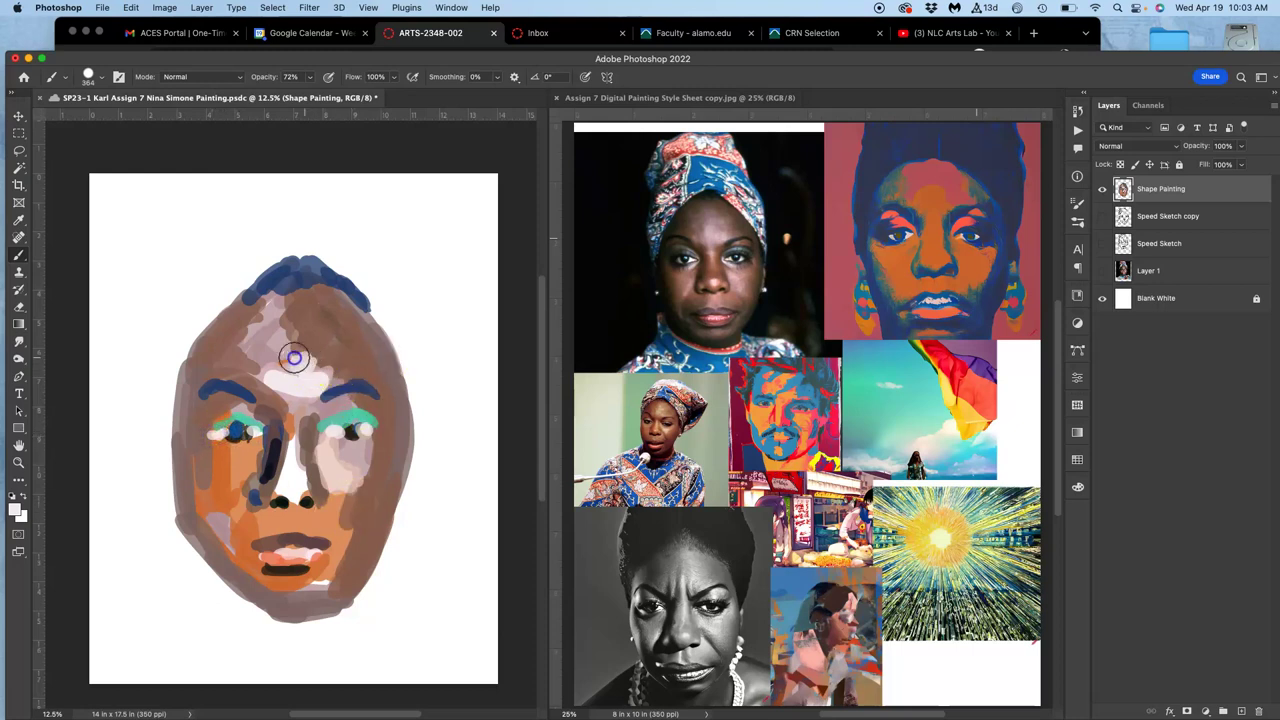
pyautogui.moveTo(343, 486); pyautogui.dragTo(365, 522)
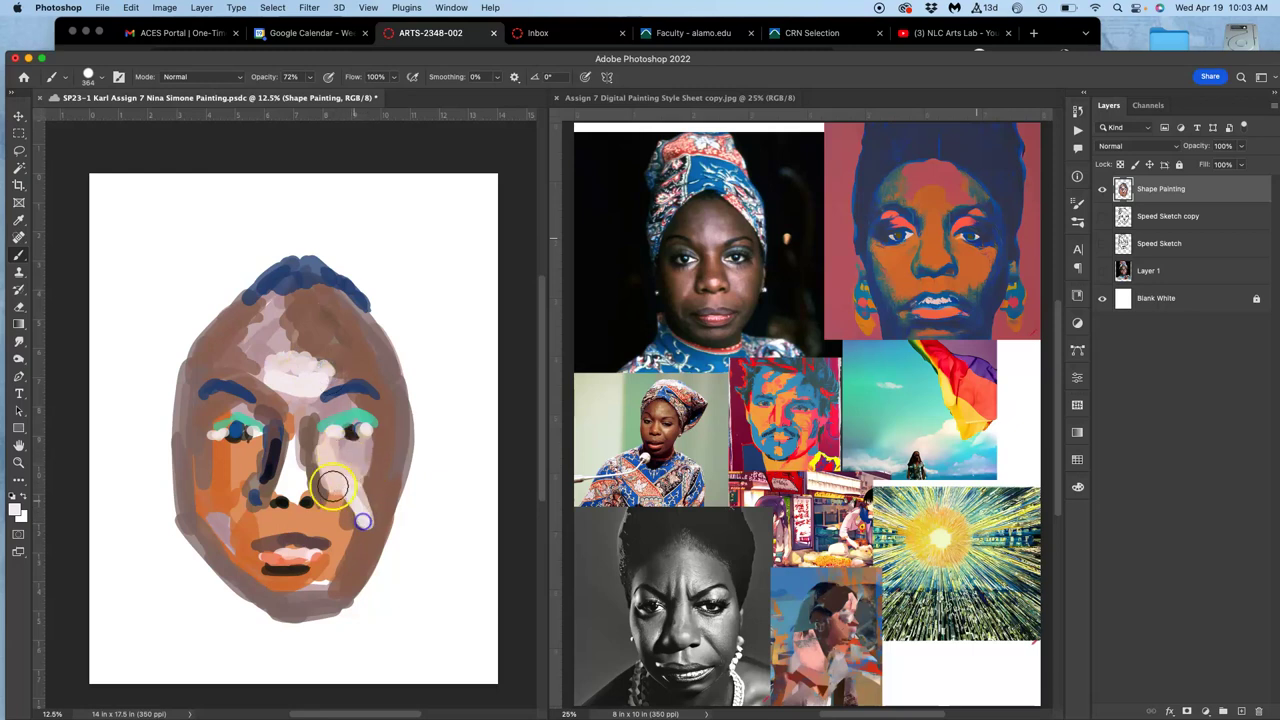
pyautogui.moveTo(227, 514)
pyautogui.mouseDown()
pyautogui.moveTo(255, 483)
pyautogui.moveTo(228, 525)
pyautogui.mouseUp()
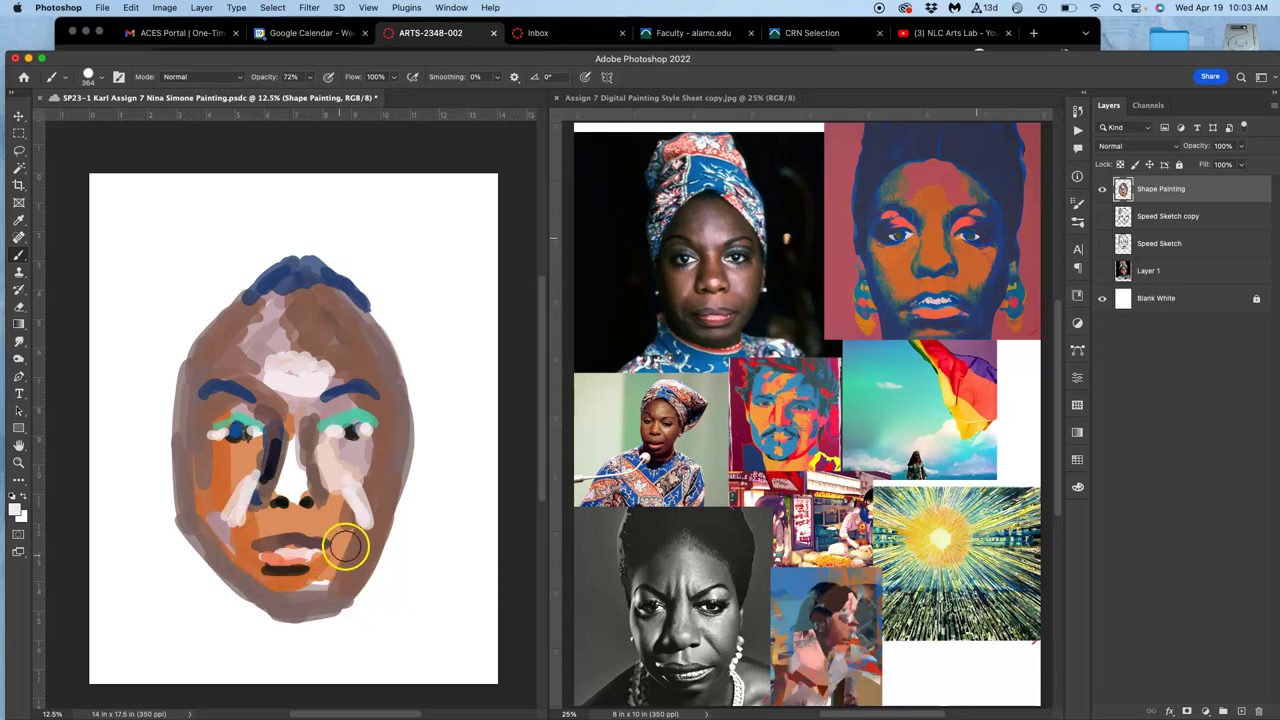
# Paint the groove between the nose and upper lip in a pale pink sampled from the cheek
pyautogui.keyDown('alt'); pyautogui.click(716, 300); pyautogui.keyUp('alt')
pyautogui.moveTo(287, 497); pyautogui.dragTo(289, 521)
pyautogui.keyDown('alt'); pyautogui.click(301, 480); pyautogui.keyUp('alt')
pyautogui.click(299, 519)
pyautogui.keyDown('alt'); pyautogui.click(346, 503); pyautogui.keyUp('alt')
pyautogui.click(294, 516)
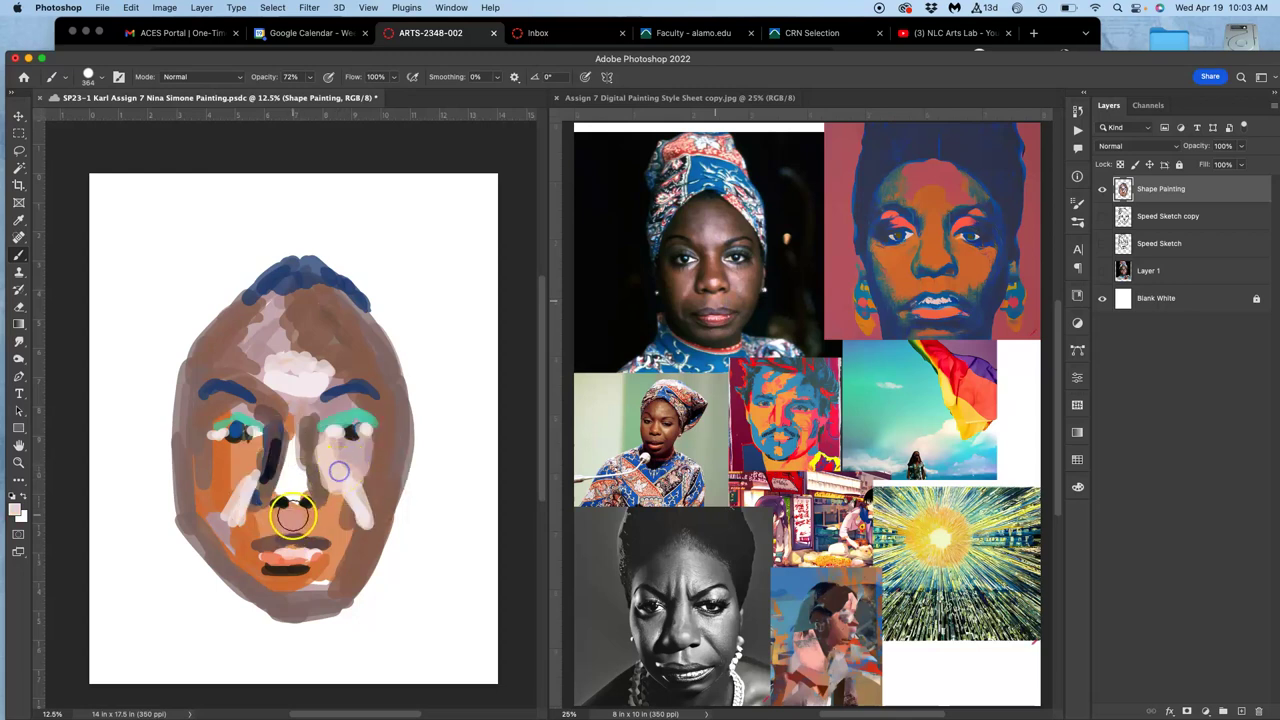
pyautogui.moveTo(291, 512); pyautogui.dragTo(292, 526)
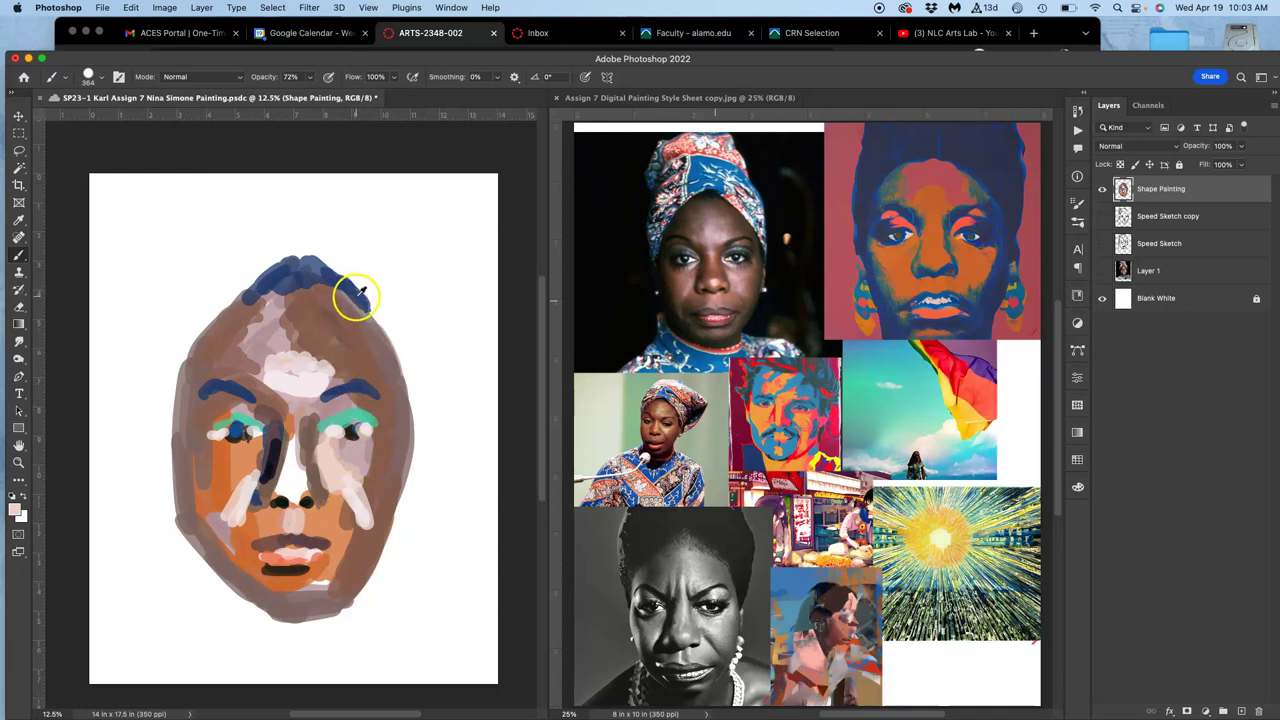
# Block in black hair across the crown and sides of the head, using the dark hairline color from the headwrap photo
pyautogui.click(705, 195)
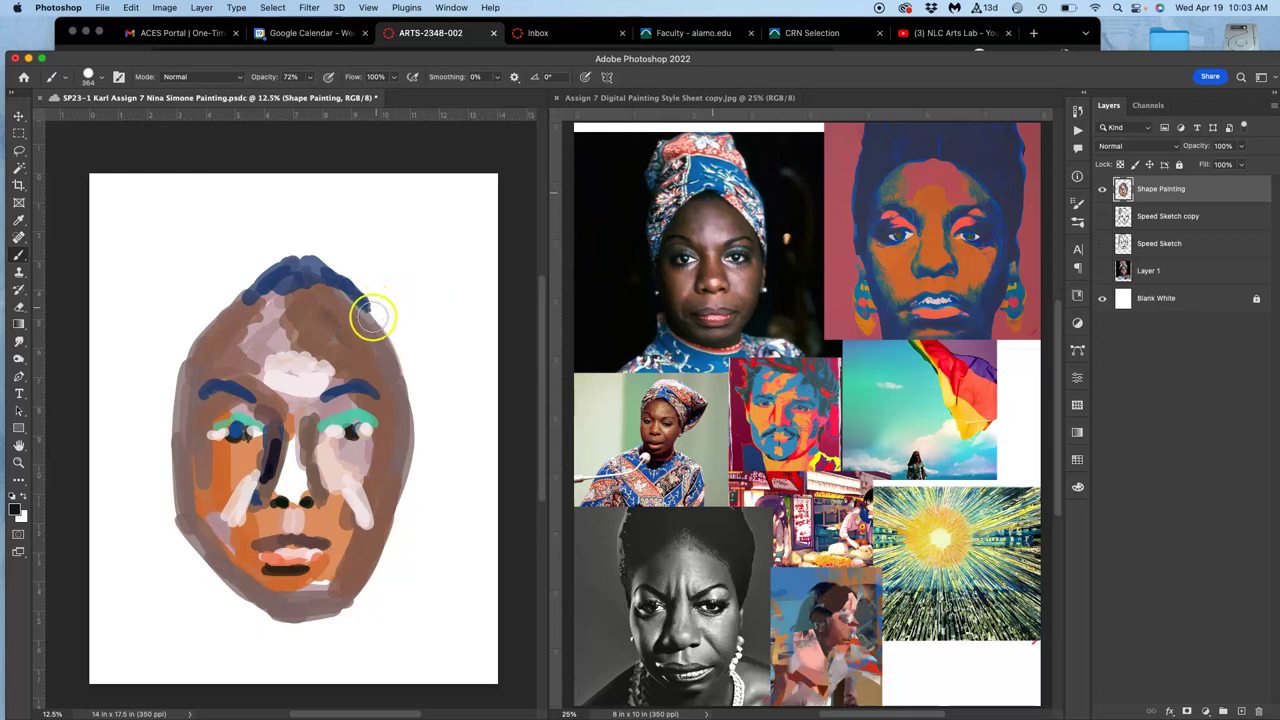
pyautogui.moveTo(365, 308)
pyautogui.mouseDown()
pyautogui.moveTo(363, 294)
pyautogui.moveTo(396, 358)
pyautogui.mouseUp()
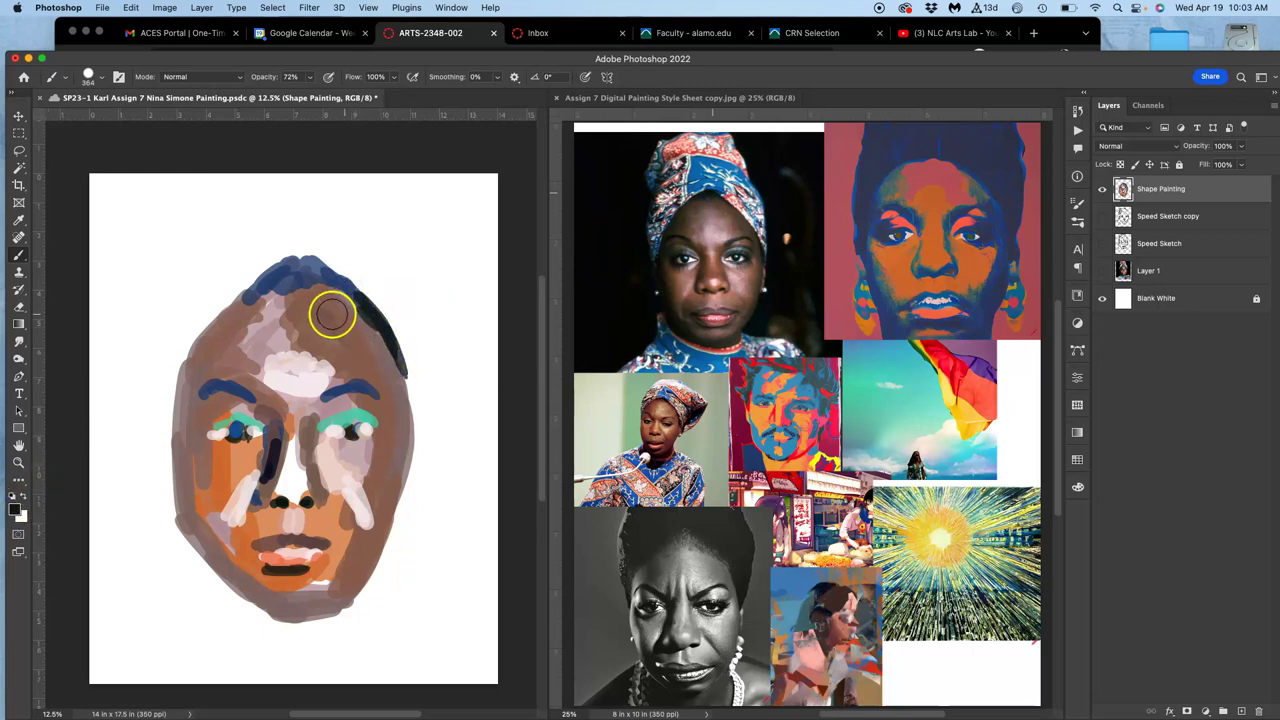
pyautogui.moveTo(350, 288); pyautogui.dragTo(338, 280)
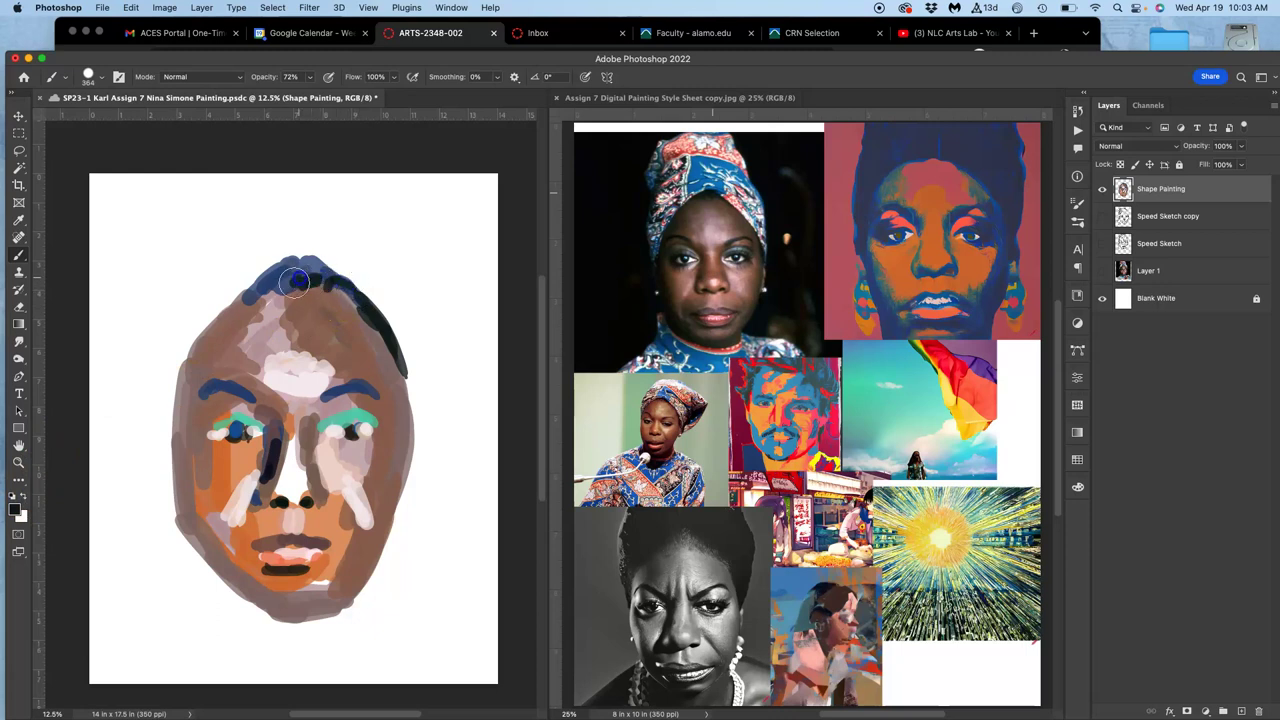
pyautogui.moveTo(234, 292)
pyautogui.mouseDown()
pyautogui.moveTo(181, 348)
pyautogui.moveTo(189, 320)
pyautogui.moveTo(230, 291)
pyautogui.moveTo(209, 309)
pyautogui.moveTo(235, 228)
pyautogui.moveTo(238, 253)
pyautogui.moveTo(271, 268)
pyautogui.moveTo(231, 280)
pyautogui.moveTo(234, 260)
pyautogui.moveTo(278, 238)
pyautogui.moveTo(264, 267)
pyautogui.moveTo(303, 222)
pyautogui.moveTo(371, 276)
pyautogui.moveTo(378, 302)
pyautogui.moveTo(403, 303)
pyautogui.moveTo(374, 245)
pyautogui.moveTo(390, 307)
pyautogui.moveTo(355, 294)
pyautogui.moveTo(418, 380)
pyautogui.moveTo(334, 288)
pyautogui.moveTo(412, 404)
pyautogui.mouseUp()
# Layer dark indigo and purple strokes over the hair, sampling from the hair of the blue-and-orange portrait
pyautogui.keyDown('alt'); pyautogui.click(892, 172); pyautogui.keyUp('alt')
pyautogui.moveTo(388, 292)
pyautogui.mouseDown()
pyautogui.moveTo(412, 360)
pyautogui.moveTo(389, 337)
pyautogui.moveTo(397, 328)
pyautogui.moveTo(405, 379)
pyautogui.mouseUp()
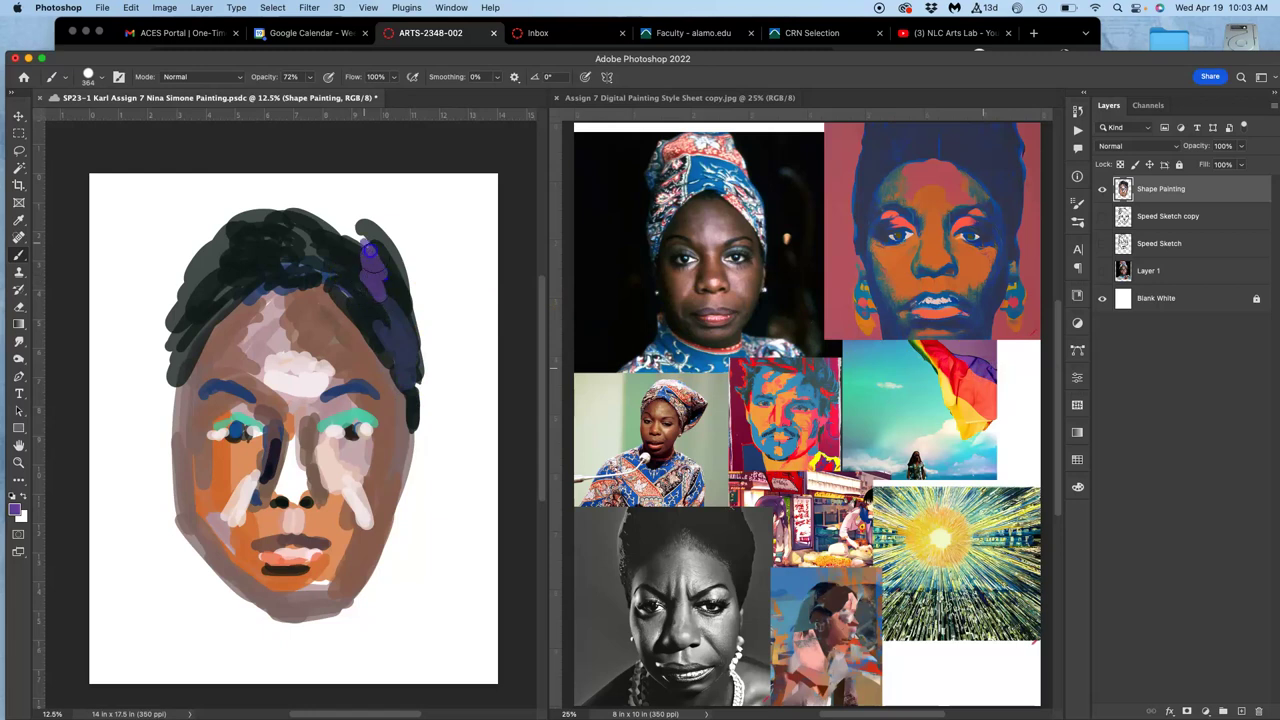
pyautogui.moveTo(347, 239); pyautogui.dragTo(380, 290)
pyautogui.moveTo(345, 222)
pyautogui.mouseDown()
pyautogui.moveTo(309, 230)
pyautogui.moveTo(329, 199)
pyautogui.moveTo(367, 242)
pyautogui.moveTo(350, 282)
pyautogui.moveTo(307, 219)
pyautogui.moveTo(262, 216)
pyautogui.moveTo(269, 201)
pyautogui.moveTo(218, 219)
pyautogui.moveTo(227, 227)
pyautogui.moveTo(207, 275)
pyautogui.moveTo(291, 270)
pyautogui.moveTo(209, 277)
pyautogui.mouseUp()
# Blend the forehead and brow area with overlapping strokes of brown and mauve skin tones sampled from the painting
pyautogui.press('super+equal')
pyautogui.press('super+equal')
pyautogui.press('super+equal')
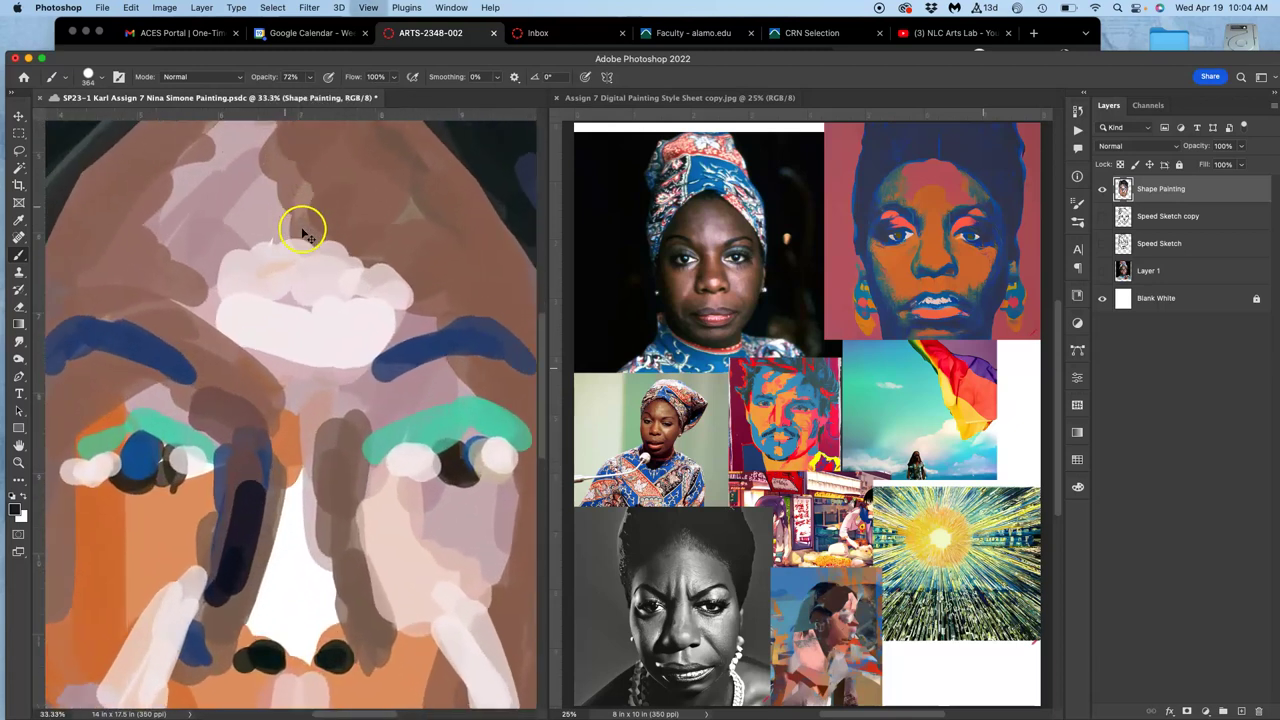
pyautogui.press('super+equal')
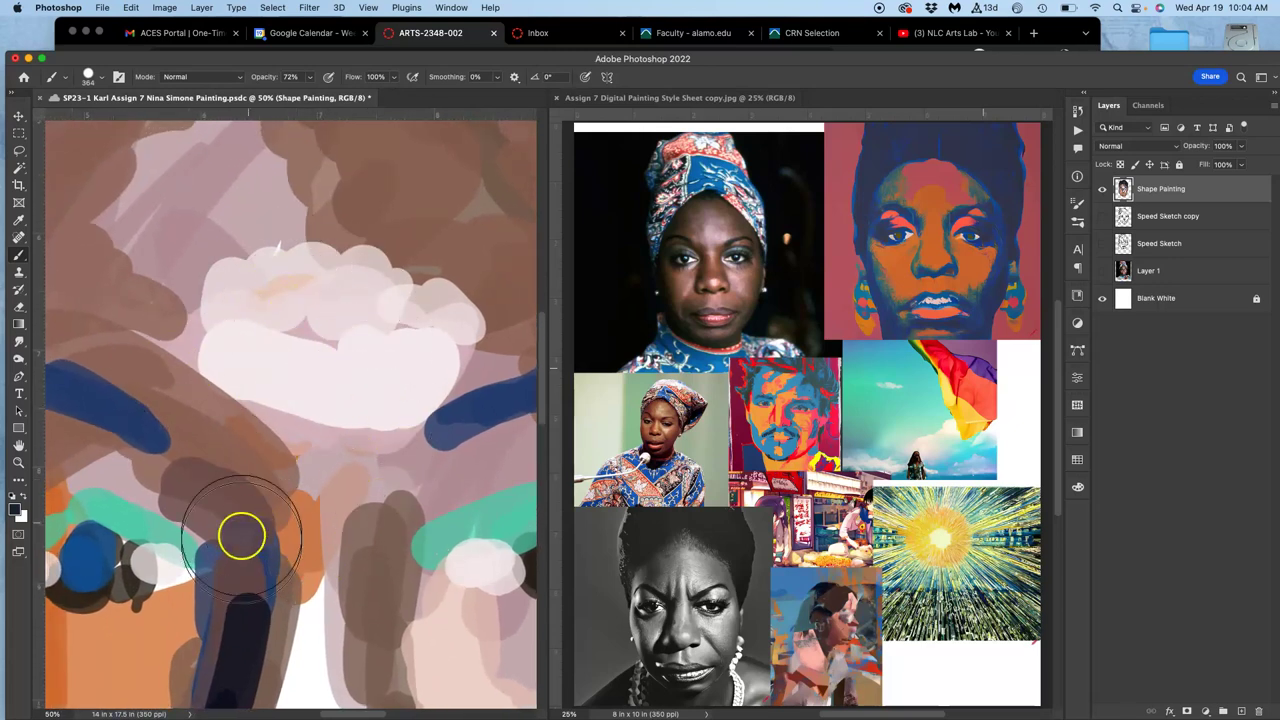
pyautogui.keyDown('alt'); pyautogui.click(303, 426); pyautogui.keyUp('alt')
pyautogui.moveTo(280, 404)
pyautogui.mouseDown()
pyautogui.moveTo(225, 390)
pyautogui.moveTo(203, 361)
pyautogui.mouseUp()
pyautogui.keyDown('alt'); pyautogui.click(314, 468); pyautogui.keyUp('alt')
pyautogui.keyDown('alt'); pyautogui.click(162, 304); pyautogui.keyUp('alt')
pyautogui.moveTo(162, 304)
pyautogui.mouseDown()
pyautogui.moveTo(196, 319)
pyautogui.moveTo(128, 315)
pyautogui.moveTo(217, 354)
pyautogui.moveTo(295, 437)
pyautogui.mouseUp()
pyautogui.keyDown('alt'); pyautogui.click(249, 257); pyautogui.keyUp('alt')
pyautogui.moveTo(249, 257)
pyautogui.mouseDown()
pyautogui.moveTo(292, 246)
pyautogui.moveTo(228, 243)
pyautogui.moveTo(237, 283)
pyautogui.moveTo(284, 207)
pyautogui.moveTo(150, 169)
pyautogui.moveTo(121, 212)
pyautogui.moveTo(149, 258)
pyautogui.moveTo(203, 149)
pyautogui.moveTo(289, 188)
pyautogui.mouseUp()
# Darken both eyebrows with a navy color sampled from the hair
pyautogui.press('super+minus')
pyautogui.press('super+minus')
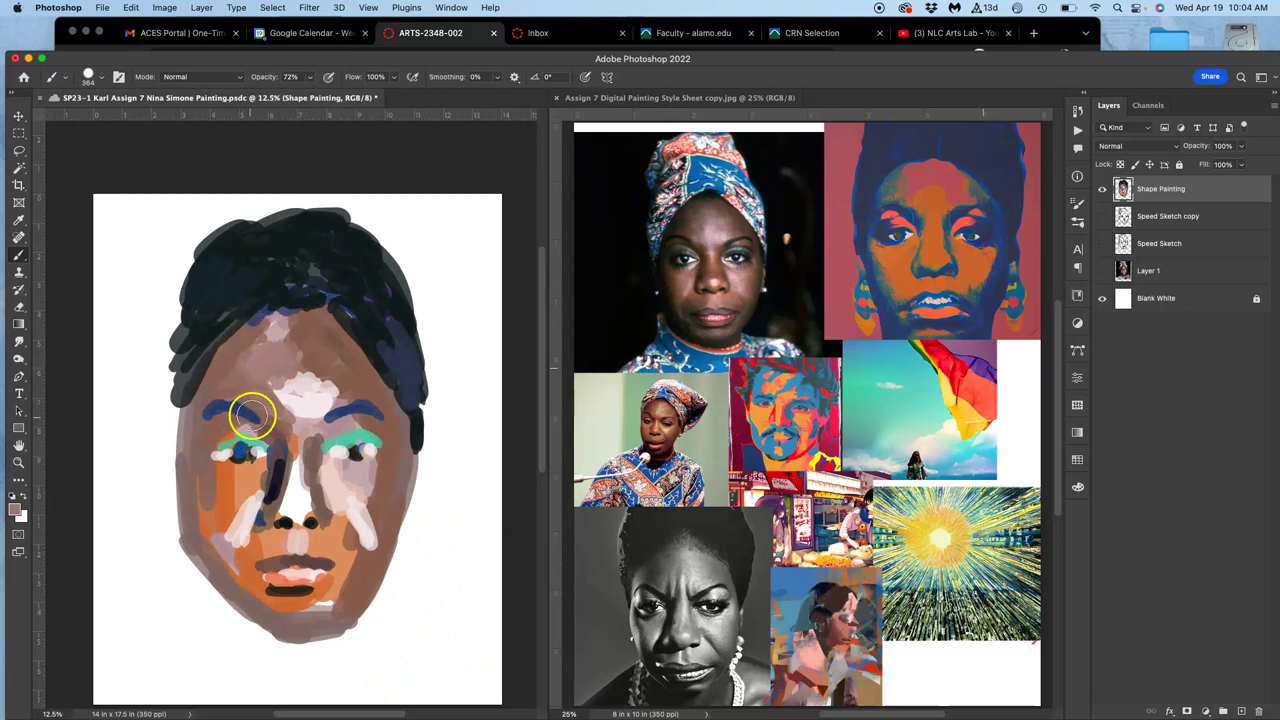
pyautogui.keyDown('alt'); pyautogui.click(245, 412); pyautogui.keyUp('alt')
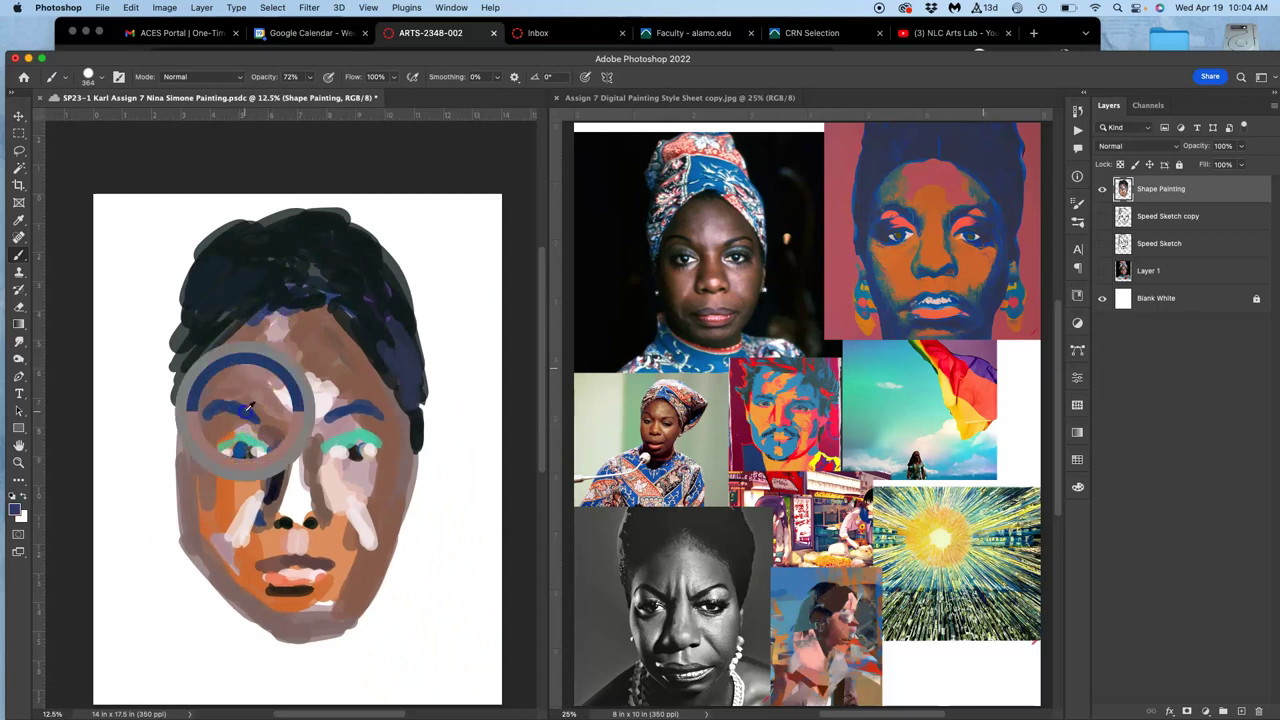
pyautogui.keyDown('alt'); pyautogui.click(237, 287); pyautogui.keyUp('alt')
pyautogui.click(212, 411)
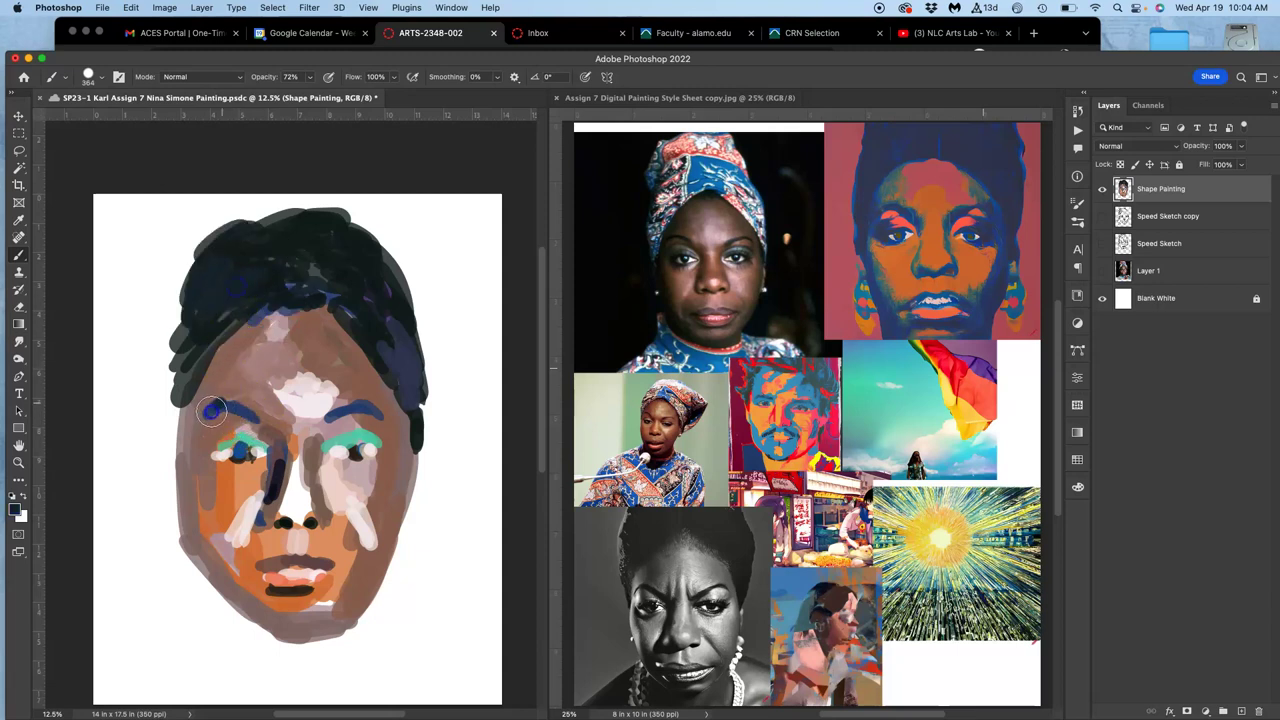
pyautogui.click(340, 413)
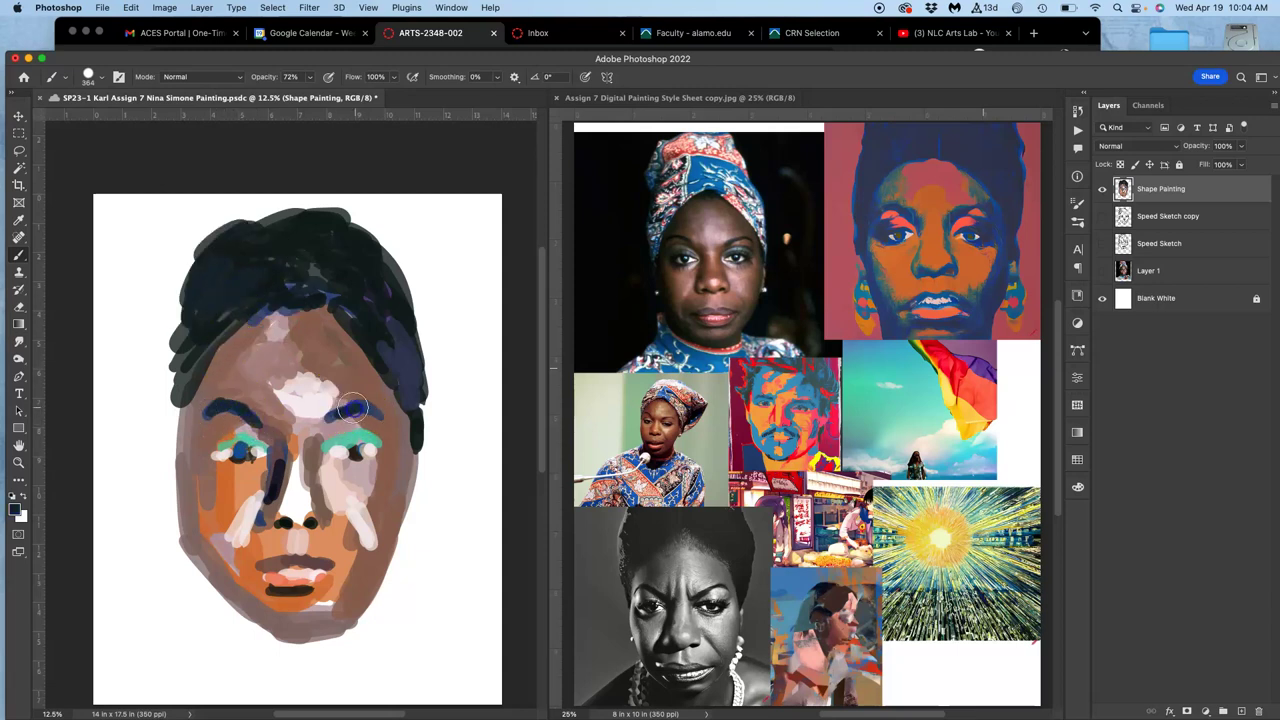
pyautogui.moveTo(369, 413); pyautogui.dragTo(375, 418)
# Refine the pupils and whites of both eyes with sampled black and white
pyautogui.keyDown('alt'); pyautogui.click(281, 522); pyautogui.keyUp('alt')
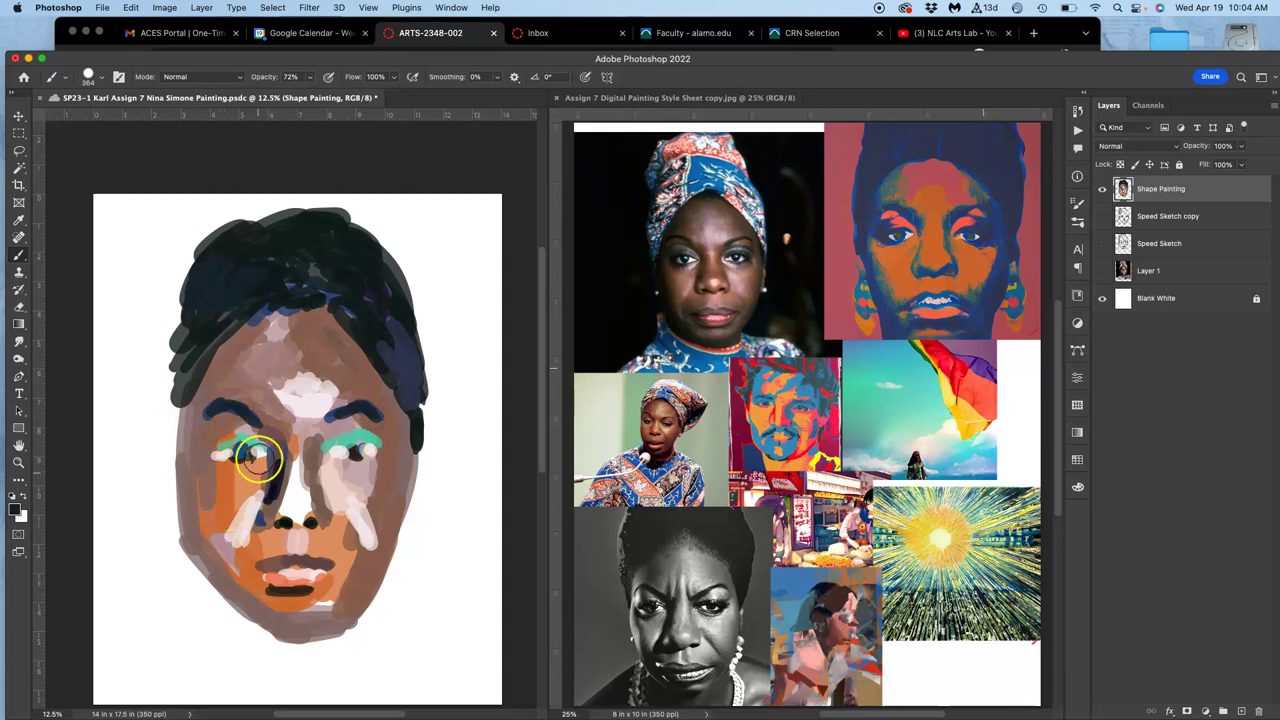
pyautogui.click(290, 490)
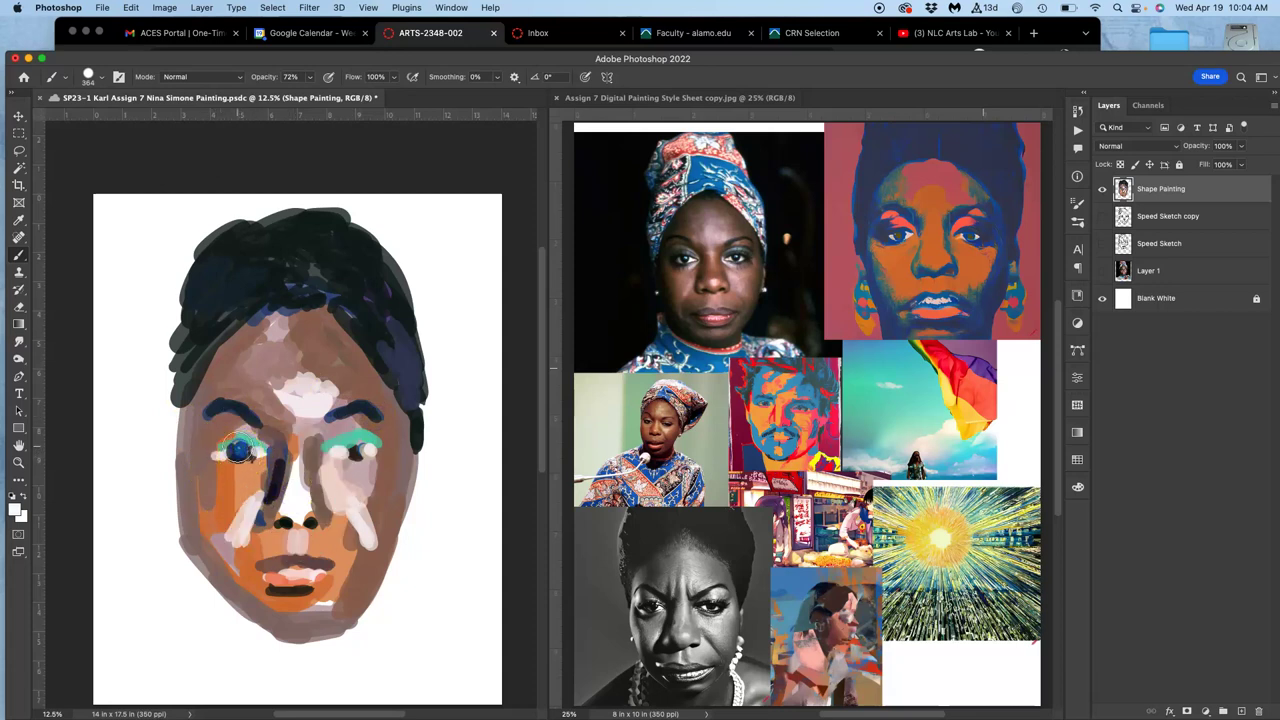
pyautogui.click(337, 453)
pyautogui.click(248, 458)
pyautogui.click(360, 458)
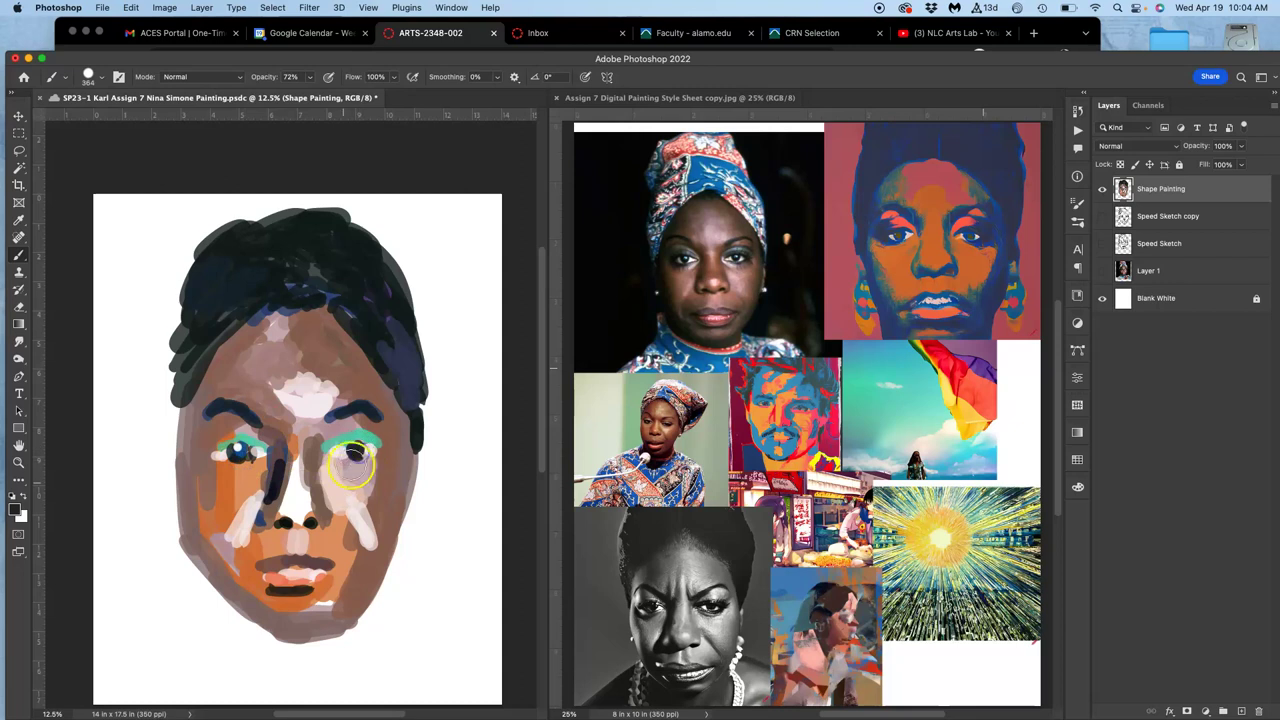
# Rework the eye on the right side of the face with white, a dark navy iris and a pale highlight
pyautogui.click(242, 446)
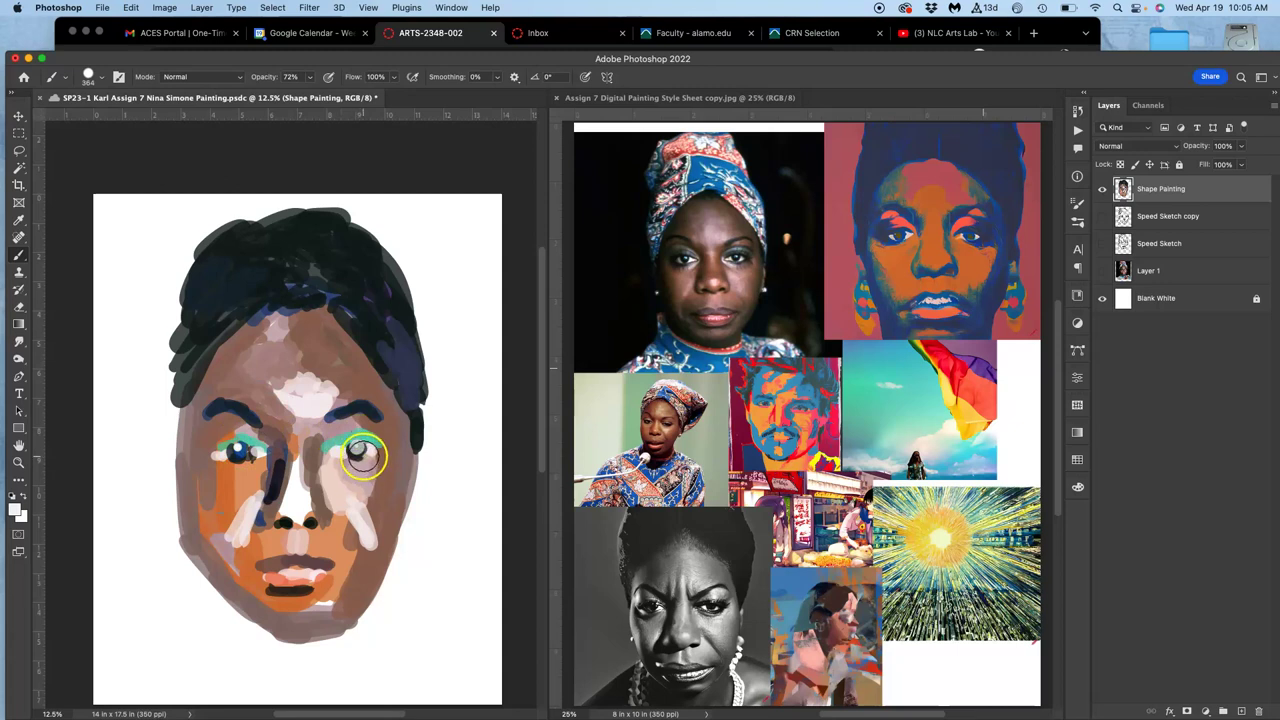
pyautogui.keyDown('alt'); pyautogui.click(243, 452); pyautogui.keyUp('alt')
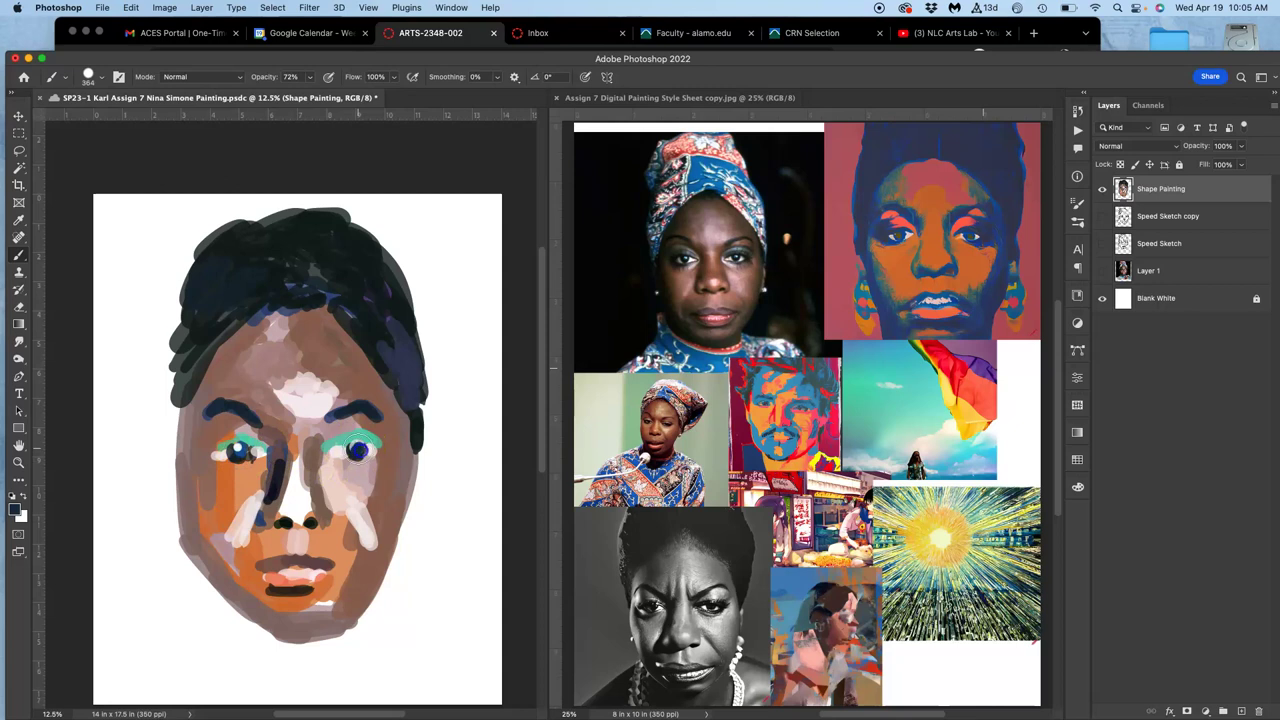
pyautogui.keyDown('alt'); pyautogui.click(236, 446); pyautogui.keyUp('alt')
# Paint both ears and the lower edge of the chin in brown sampled from beside the nose
pyautogui.keyDown('alt'); pyautogui.click(273, 478); pyautogui.keyUp('alt')
pyautogui.click(262, 475)
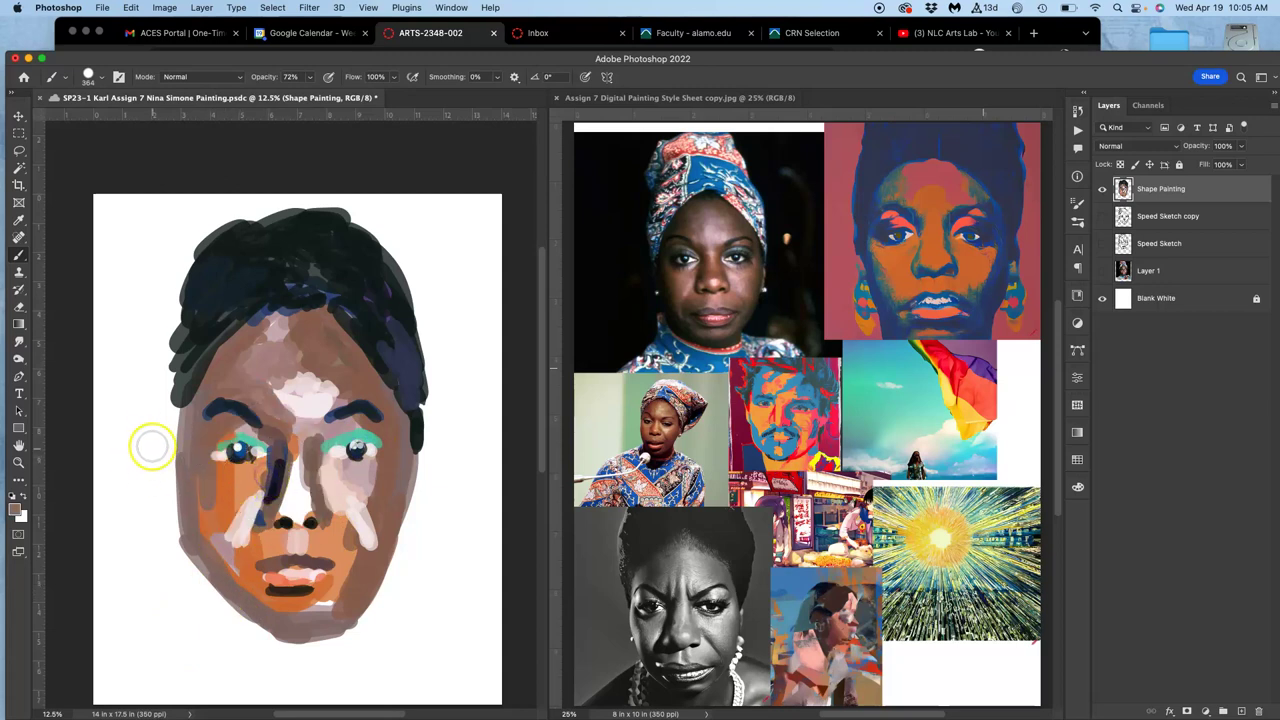
pyautogui.moveTo(169, 449); pyautogui.dragTo(170, 462)
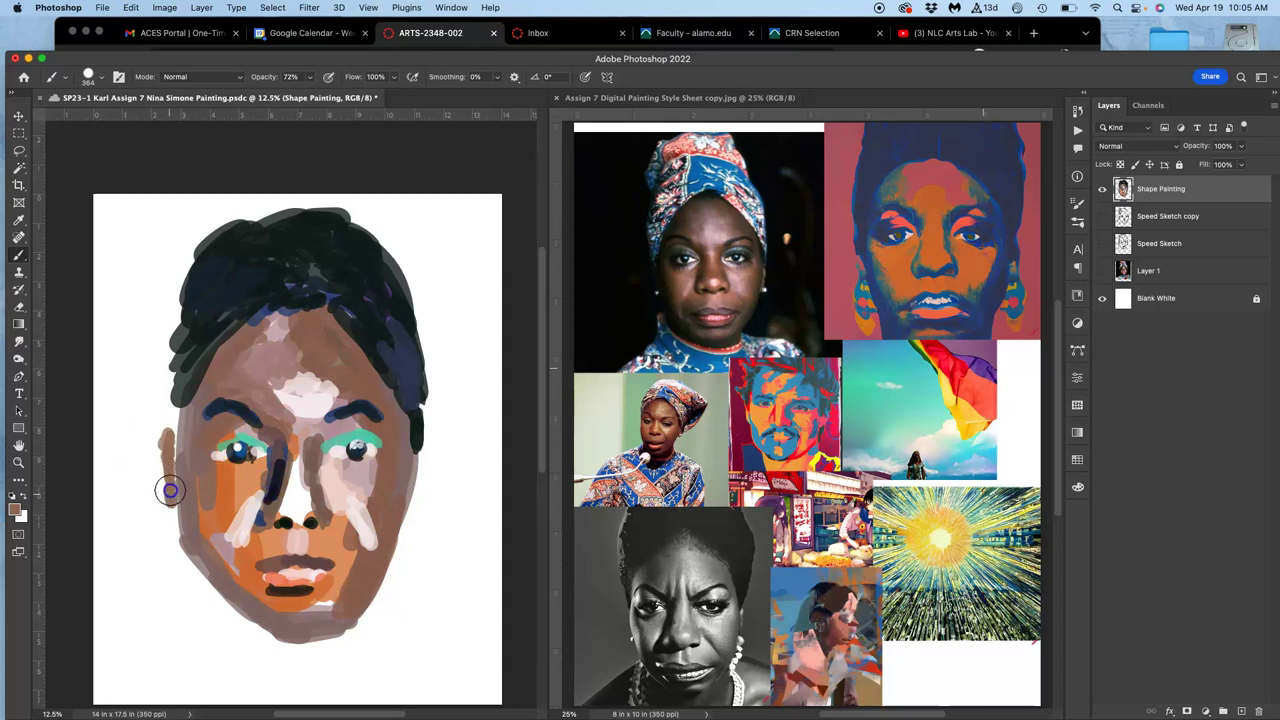
pyautogui.moveTo(434, 443); pyautogui.dragTo(422, 475)
pyautogui.moveTo(412, 522); pyautogui.dragTo(410, 525)
pyautogui.moveTo(336, 640); pyautogui.dragTo(328, 639)
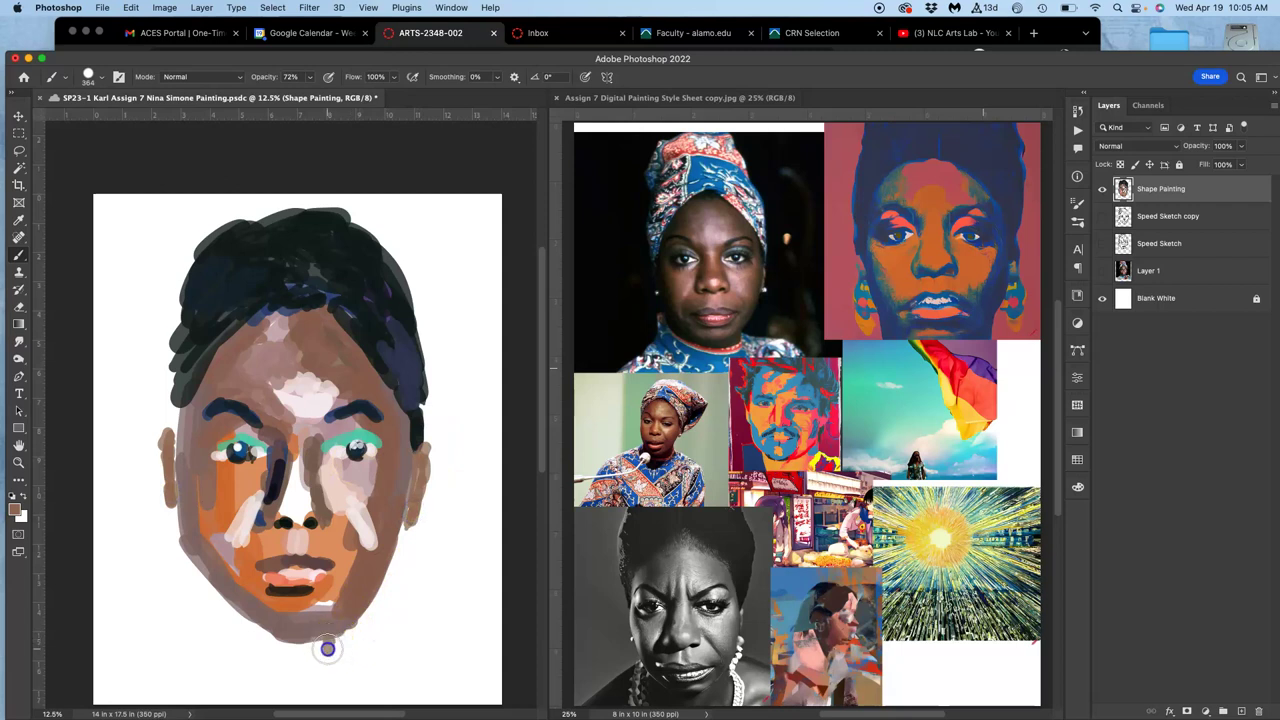
pyautogui.moveTo(220, 600); pyautogui.dragTo(288, 643)
# Paint a blue shadow down the left cheek and jaw, and trim its outer edge with white
pyautogui.keyDown('alt'); pyautogui.click(262, 314); pyautogui.keyUp('alt')
pyautogui.moveTo(215, 596)
pyautogui.mouseDown()
pyautogui.moveTo(240, 620)
pyautogui.moveTo(186, 450)
pyautogui.moveTo(190, 521)
pyautogui.moveTo(204, 480)
pyautogui.mouseUp()
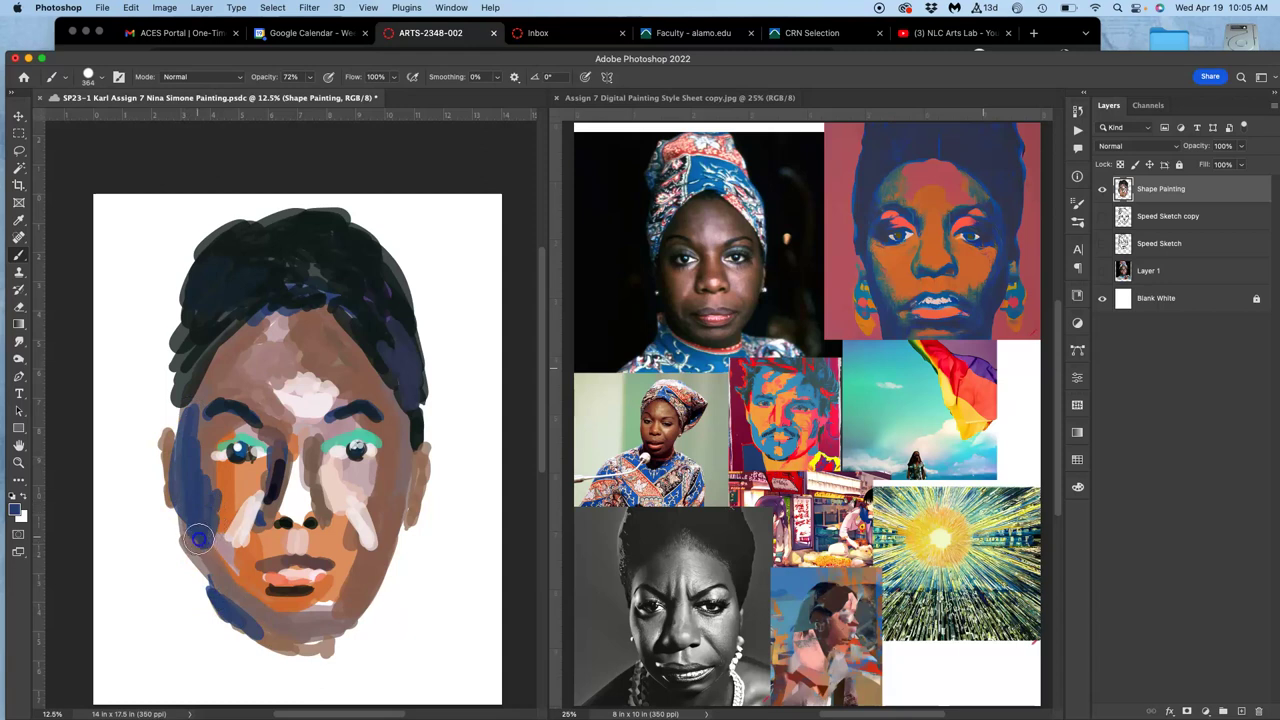
pyautogui.moveTo(186, 535)
pyautogui.mouseDown()
pyautogui.moveTo(245, 615)
pyautogui.moveTo(249, 601)
pyautogui.moveTo(228, 612)
pyautogui.mouseUp()
pyautogui.keyDown('alt'); pyautogui.click(195, 597); pyautogui.keyUp('alt')
pyautogui.moveTo(177, 567)
pyautogui.mouseDown()
pyautogui.moveTo(176, 556)
pyautogui.moveTo(198, 591)
pyautogui.mouseUp()
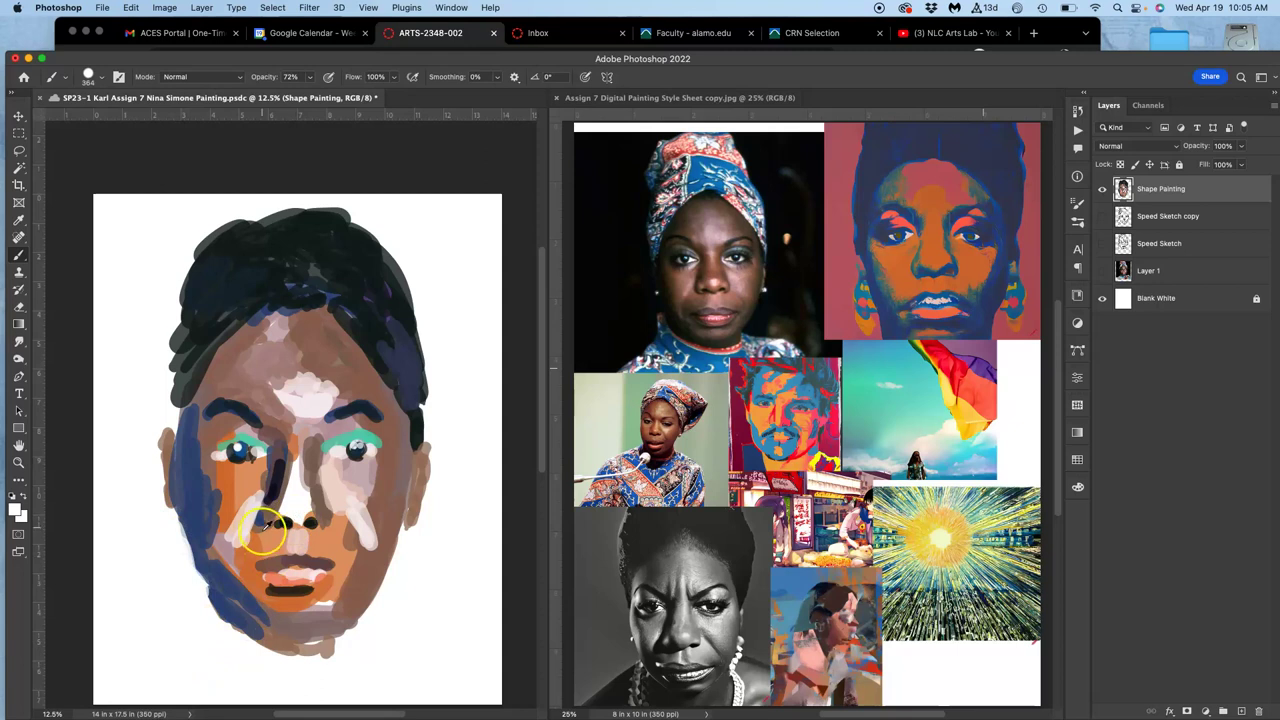
# Dab a sampled peach tone over the bridge and tip of the nose
pyautogui.keyDown('alt'); pyautogui.click(293, 501); pyautogui.keyUp('alt')
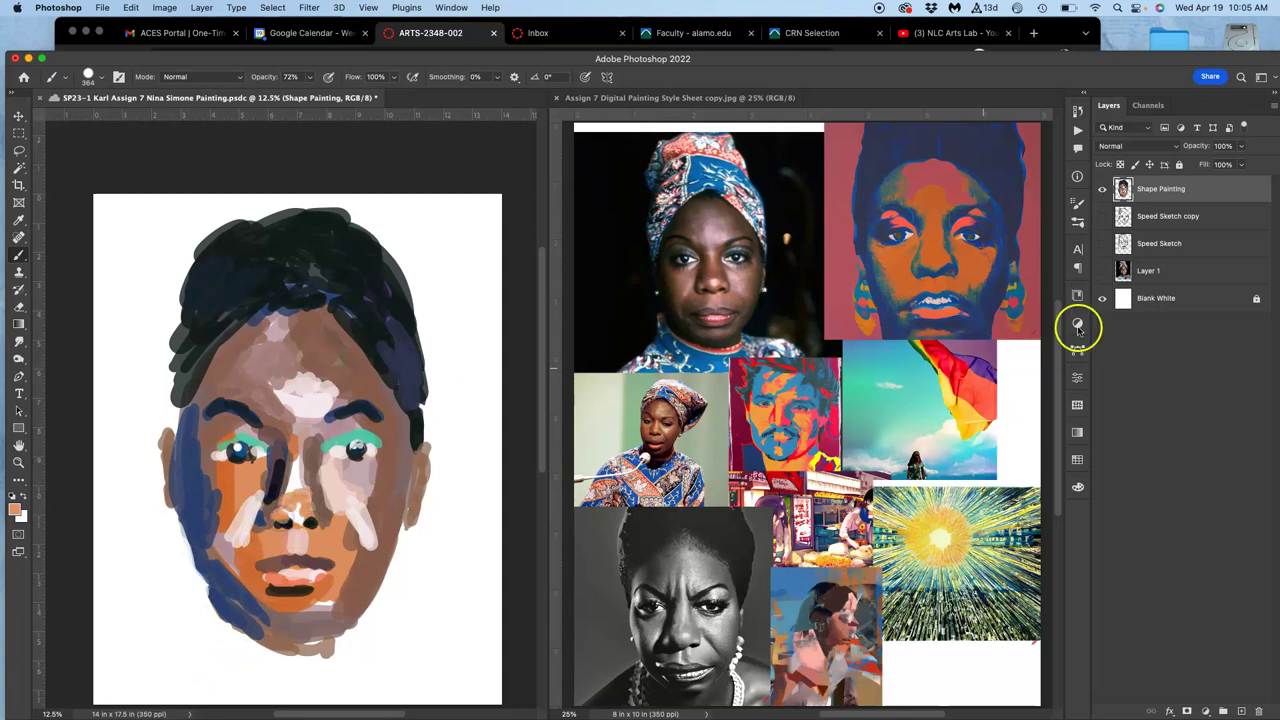
# Hide and reshow the Blank White layer to check the painting's coverage against transparency
pyautogui.click(1103, 298)
pyautogui.click(1103, 298)
pyautogui.click(1103, 298)
pyautogui.click(1112, 298)
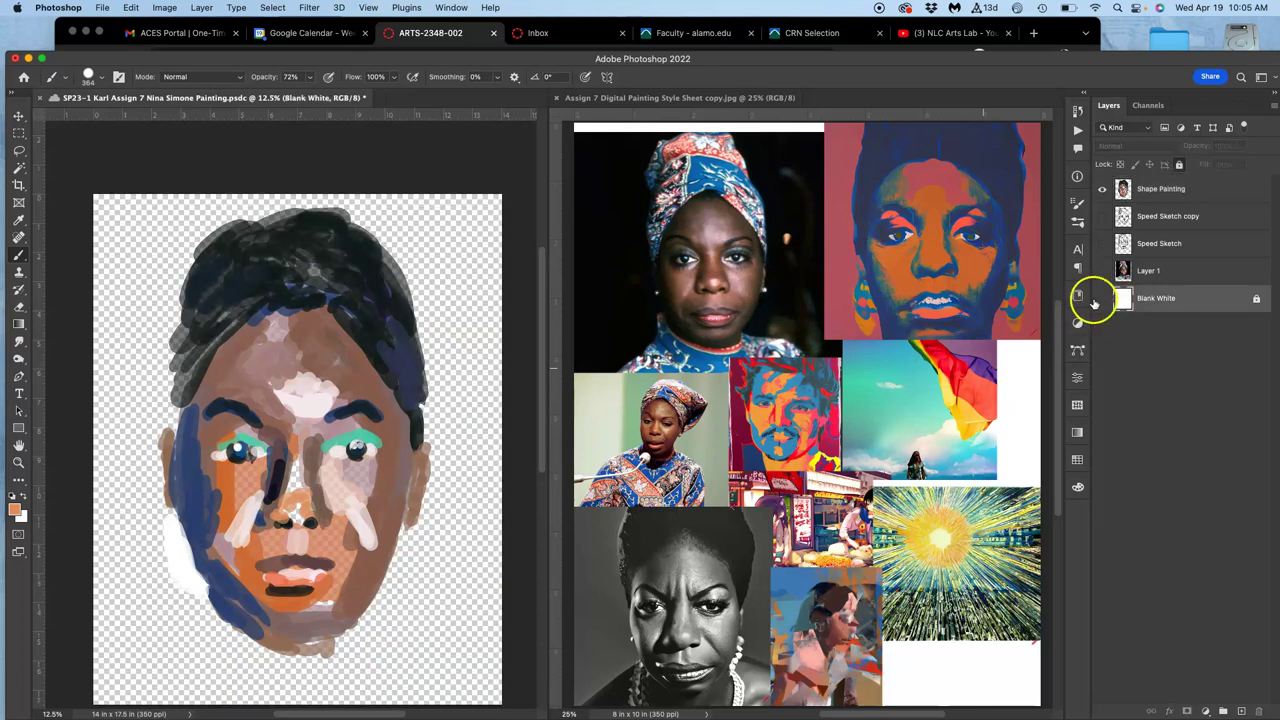
pyautogui.click(1095, 300)
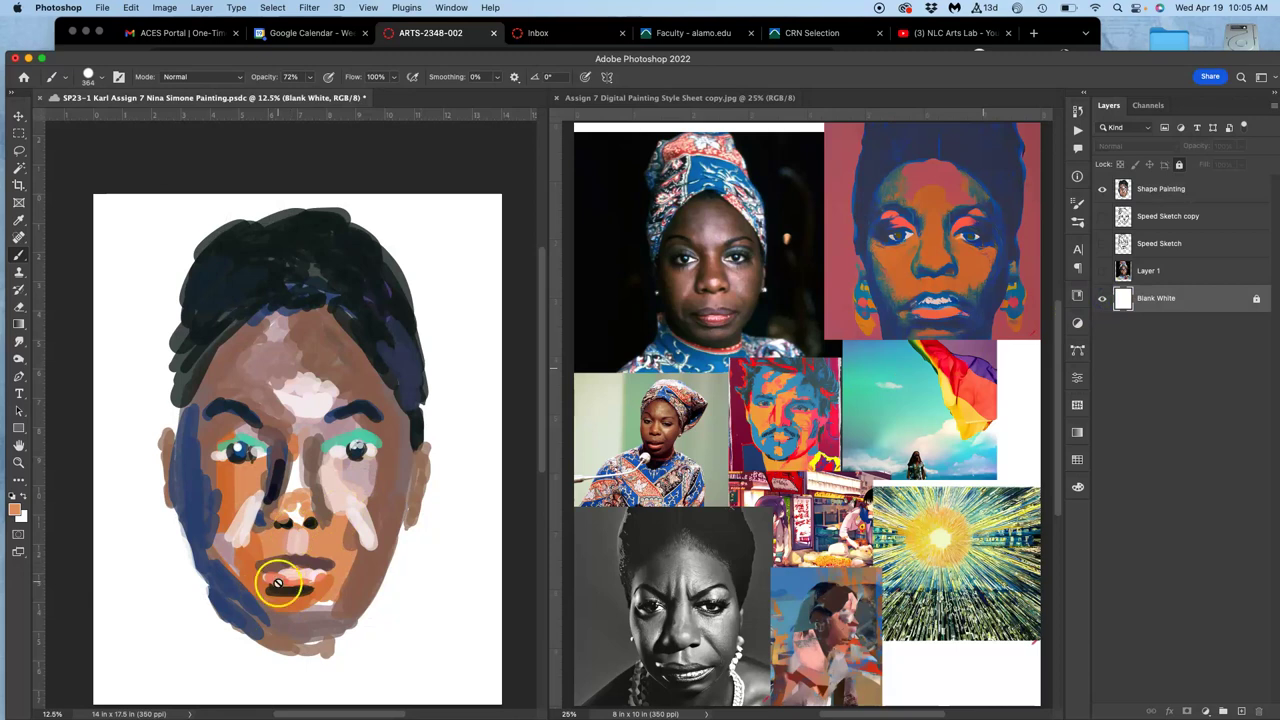
# Return to the Shape Painting layer and fill the nose tip with sampled peach and pink tones
pyautogui.click(292, 509)
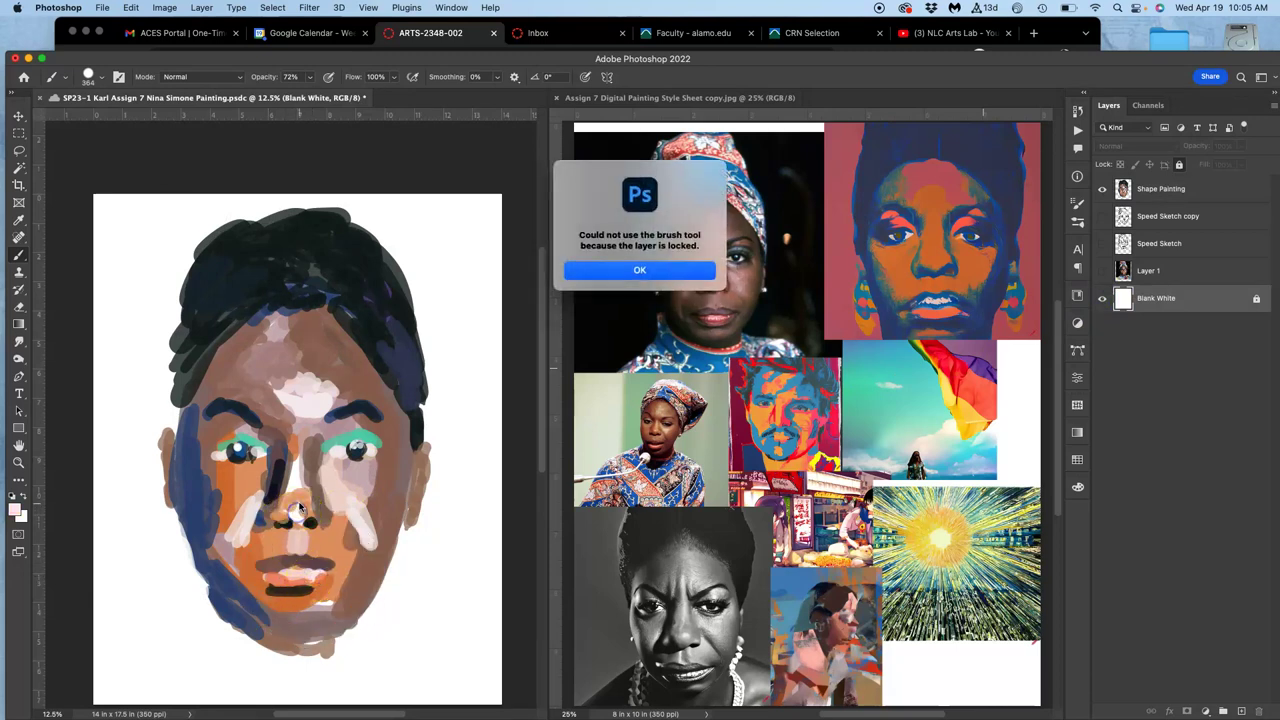
pyautogui.click(633, 279)
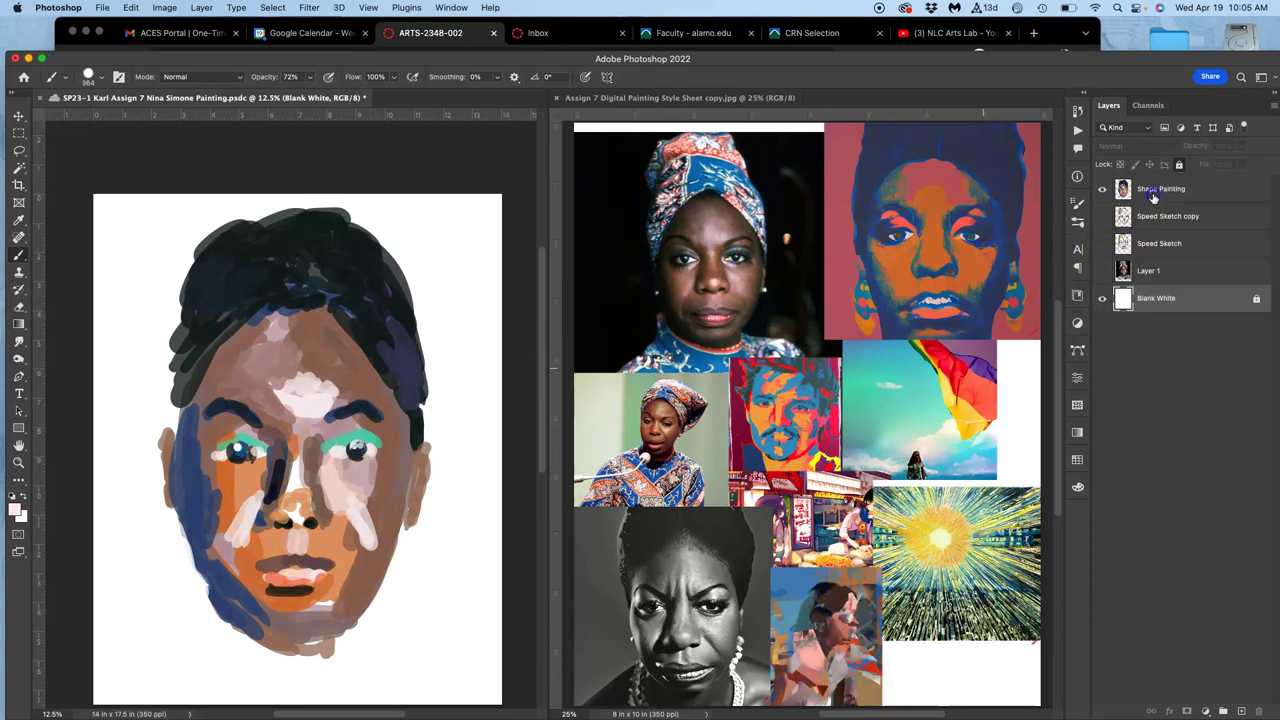
pyautogui.click(1150, 189)
pyautogui.keyDown('alt'); pyautogui.click(287, 495); pyautogui.keyUp('alt')
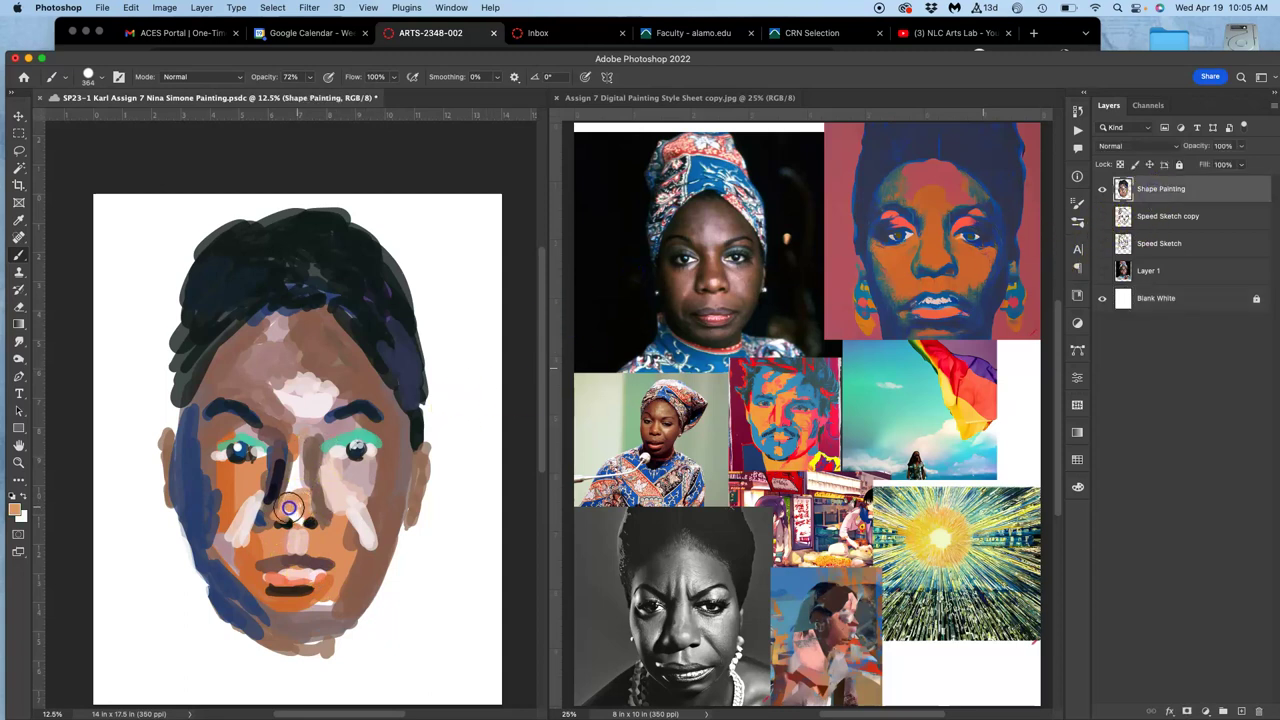
pyautogui.keyDown('alt'); pyautogui.click(332, 568); pyautogui.keyUp('alt')
pyautogui.keyDown('alt'); pyautogui.click(724, 314); pyautogui.keyUp('alt')
pyautogui.click(312, 505)
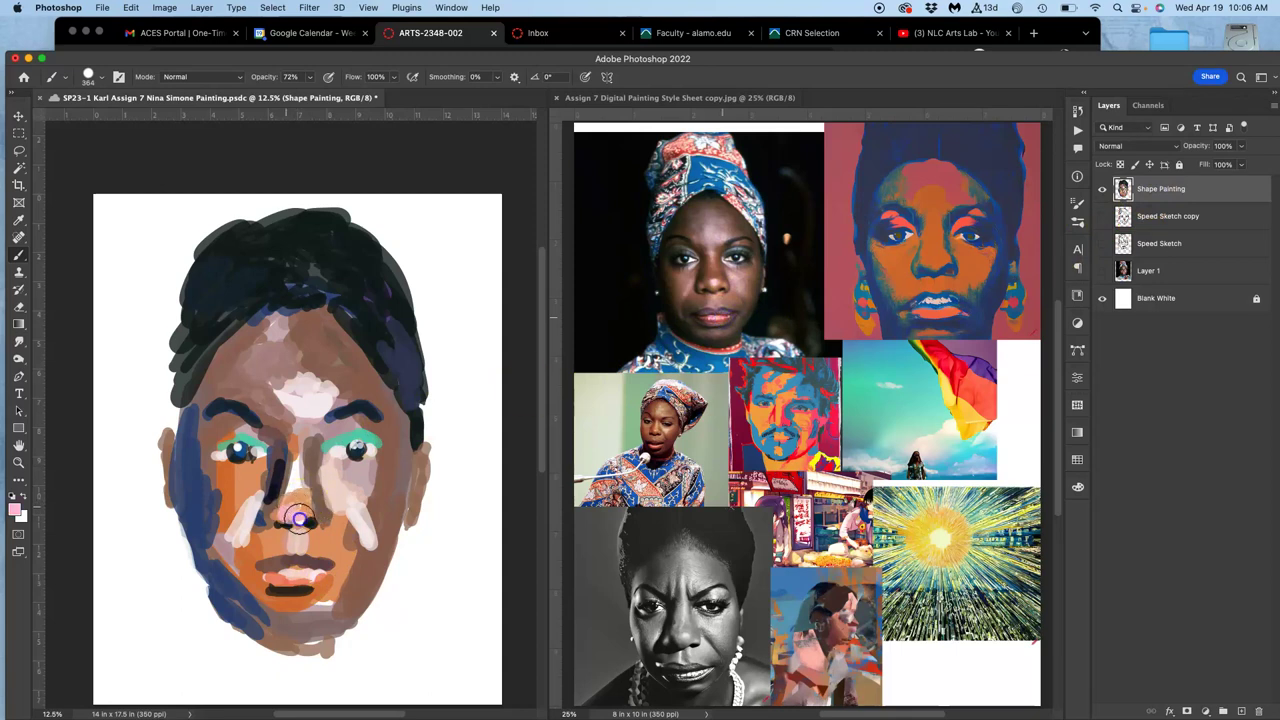
# Add crimson accents, sampled from the pop-art portrait of the man, to the nose, upper lip and left eye
pyautogui.keyDown('alt'); pyautogui.click(742, 414); pyautogui.keyUp('alt')
pyautogui.click(330, 512)
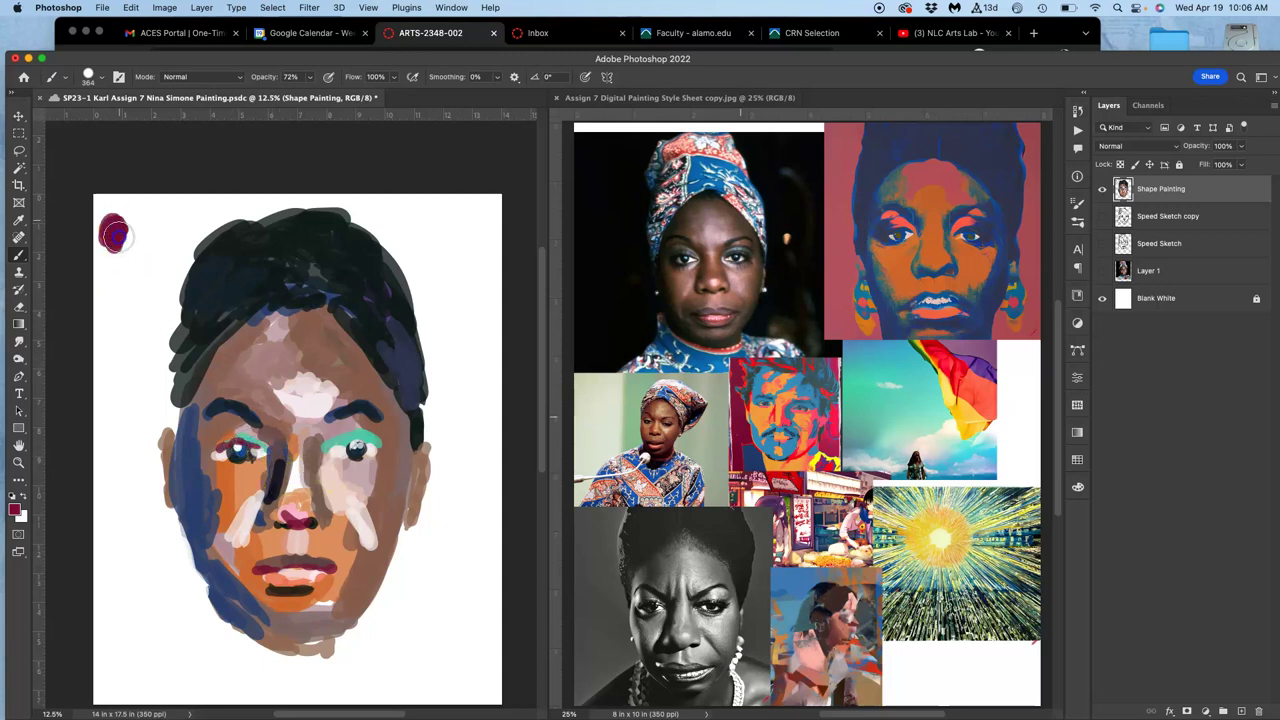
# Dab navy, blue and yellow swatches below the crimson one beside the head, sampled from the style sheet, adding a pale yellow center to the yellow swatch
pyautogui.keyDown('alt'); pyautogui.click(872, 170); pyautogui.keyUp('alt')
pyautogui.click(111, 268)
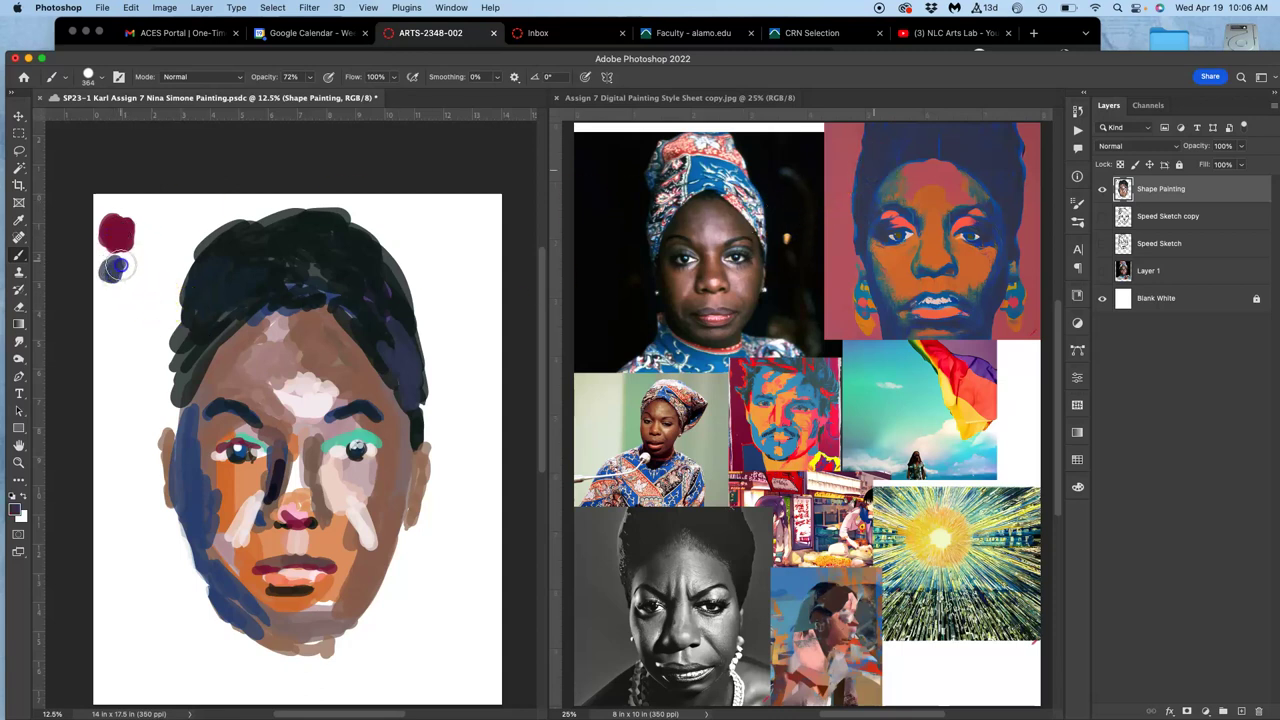
pyautogui.keyDown('alt'); pyautogui.click(797, 388); pyautogui.keyUp('alt')
pyautogui.moveTo(118, 305); pyautogui.dragTo(121, 331)
pyautogui.keyDown('alt'); pyautogui.click(764, 371); pyautogui.keyUp('alt')
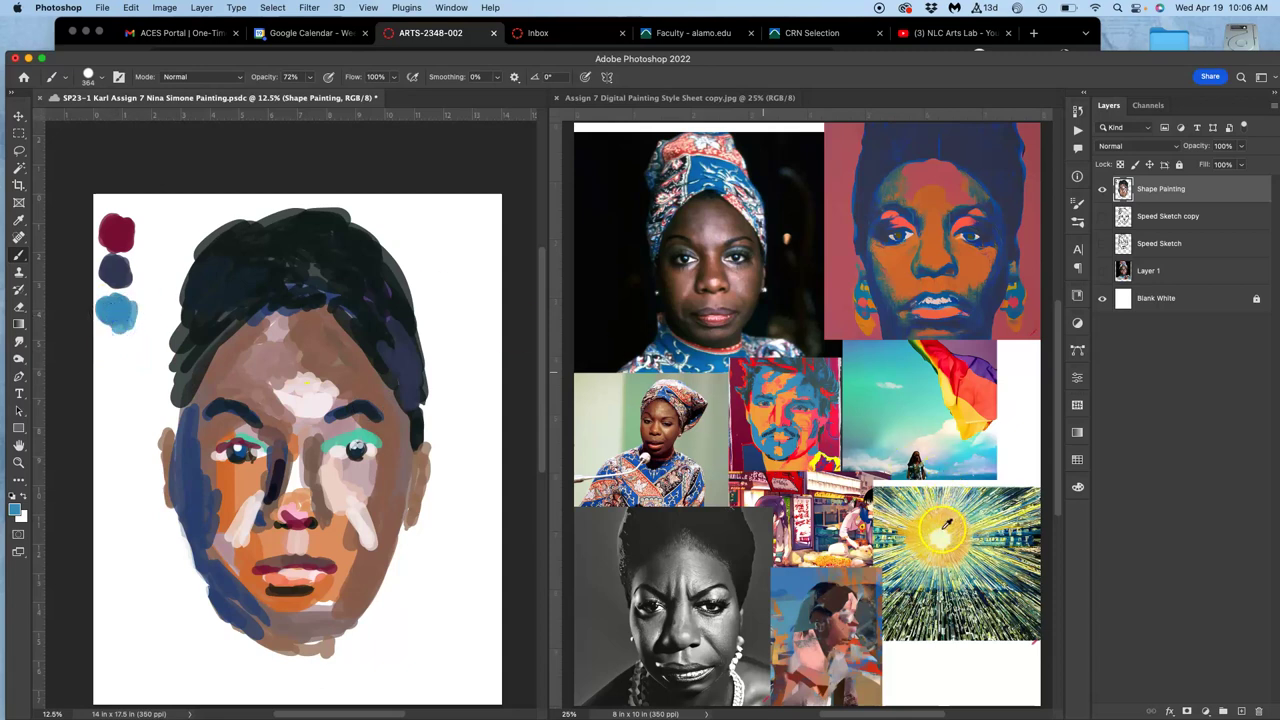
pyautogui.click(113, 351)
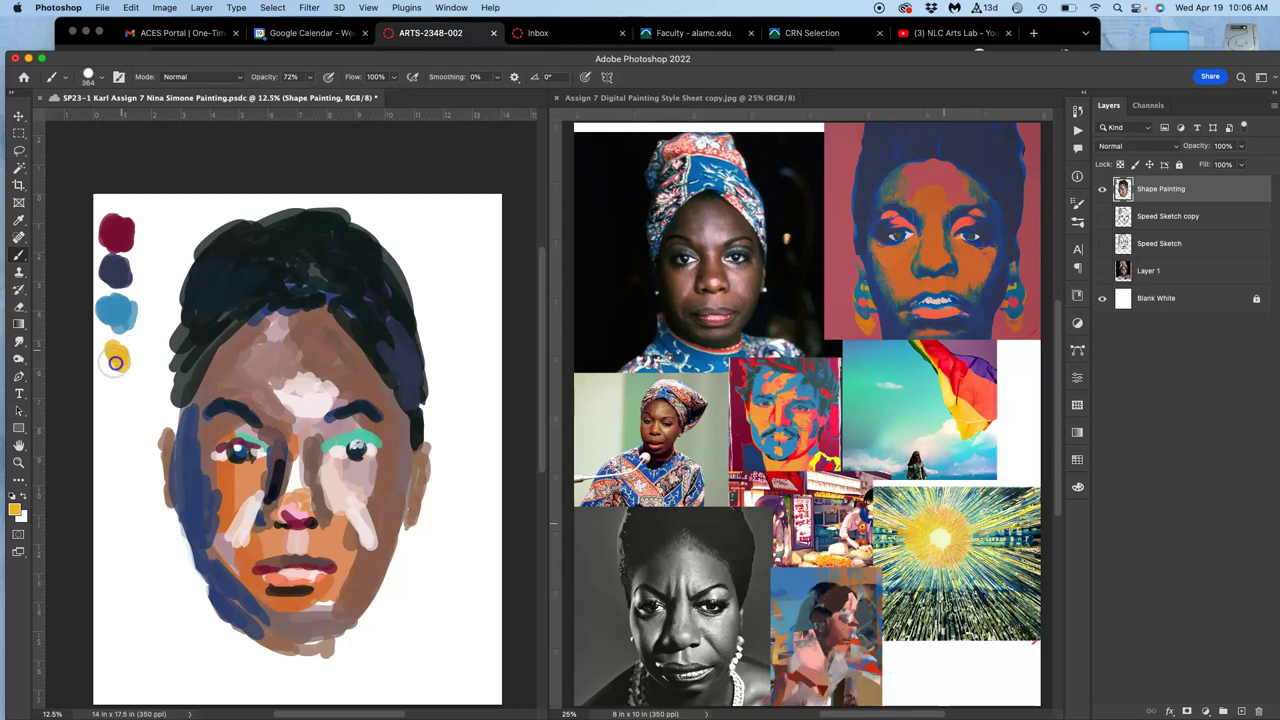
pyautogui.keyDown('alt'); pyautogui.click(942, 535); pyautogui.keyUp('alt')
pyautogui.click(114, 356)
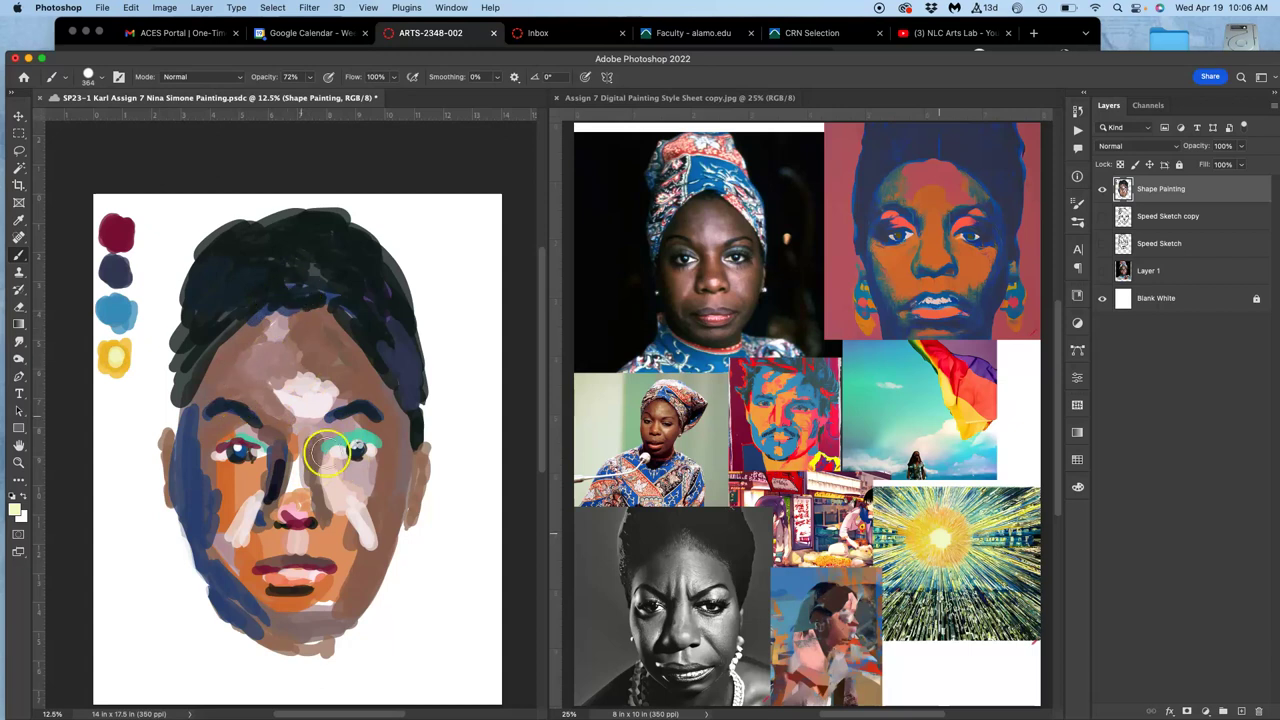
# Add pale yellow highlights to the left temple and across the center of the forehead
pyautogui.moveTo(201, 369); pyautogui.dragTo(200, 377)
pyautogui.click(200, 378)
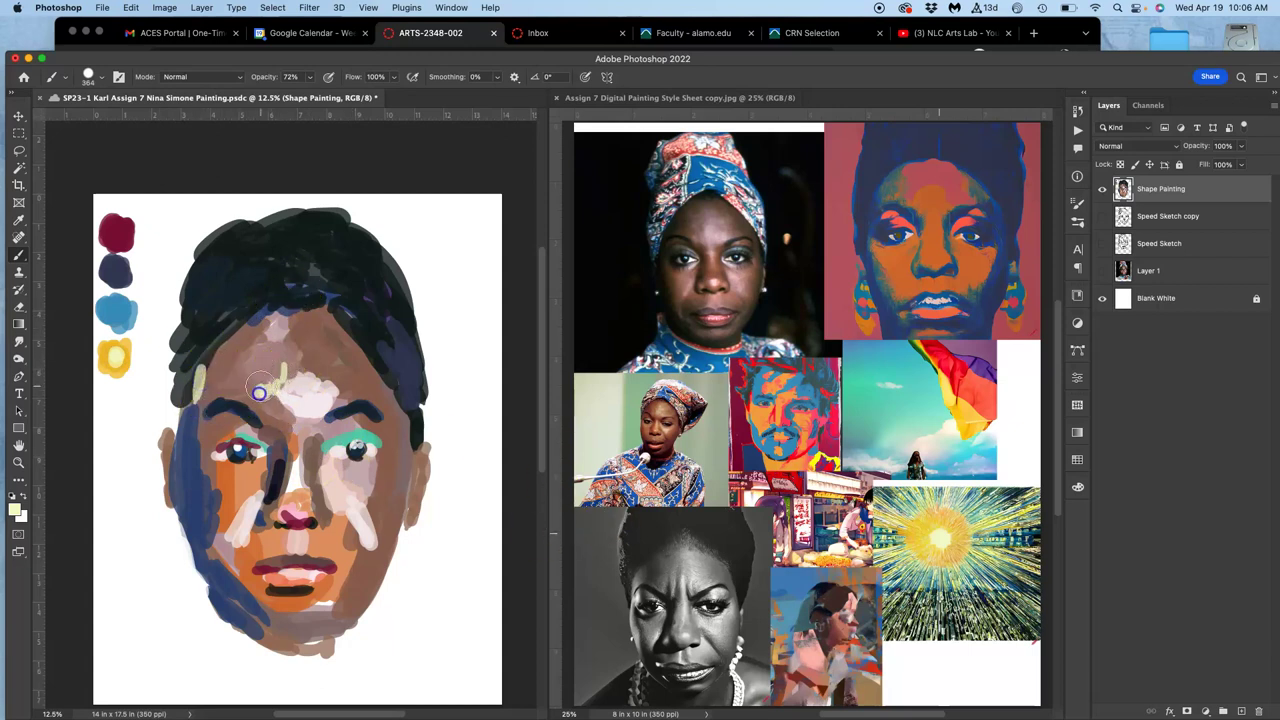
pyautogui.click(338, 380)
# Sample bright red from the flag photo, dab a swatch of it, and paint it below the left jaw and chin
pyautogui.keyDown('alt'); pyautogui.click(347, 550); pyautogui.keyUp('alt')
pyautogui.keyDown('alt'); pyautogui.click(237, 340); pyautogui.keyUp('alt')
pyautogui.keyDown('alt'); pyautogui.click(960, 370); pyautogui.keyUp('alt')
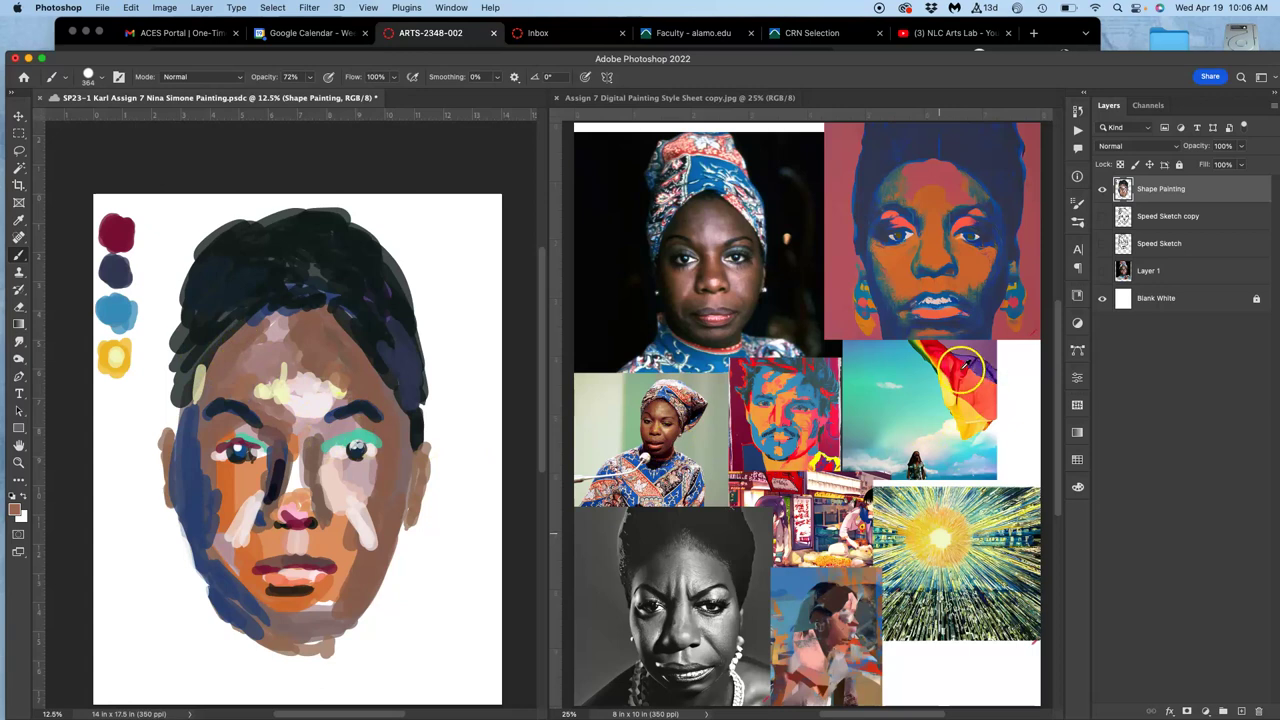
pyautogui.click(143, 208)
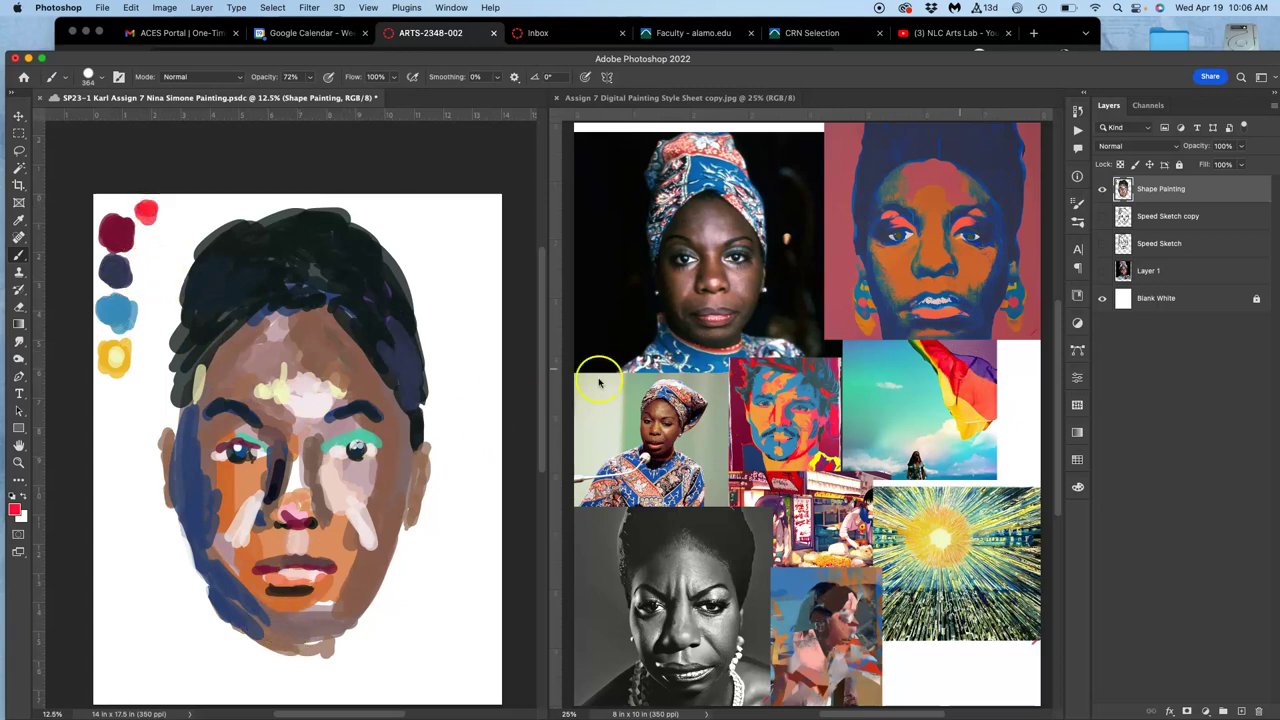
pyautogui.moveTo(209, 606)
pyautogui.mouseDown()
pyautogui.moveTo(261, 650)
pyautogui.moveTo(304, 657)
pyautogui.mouseUp()
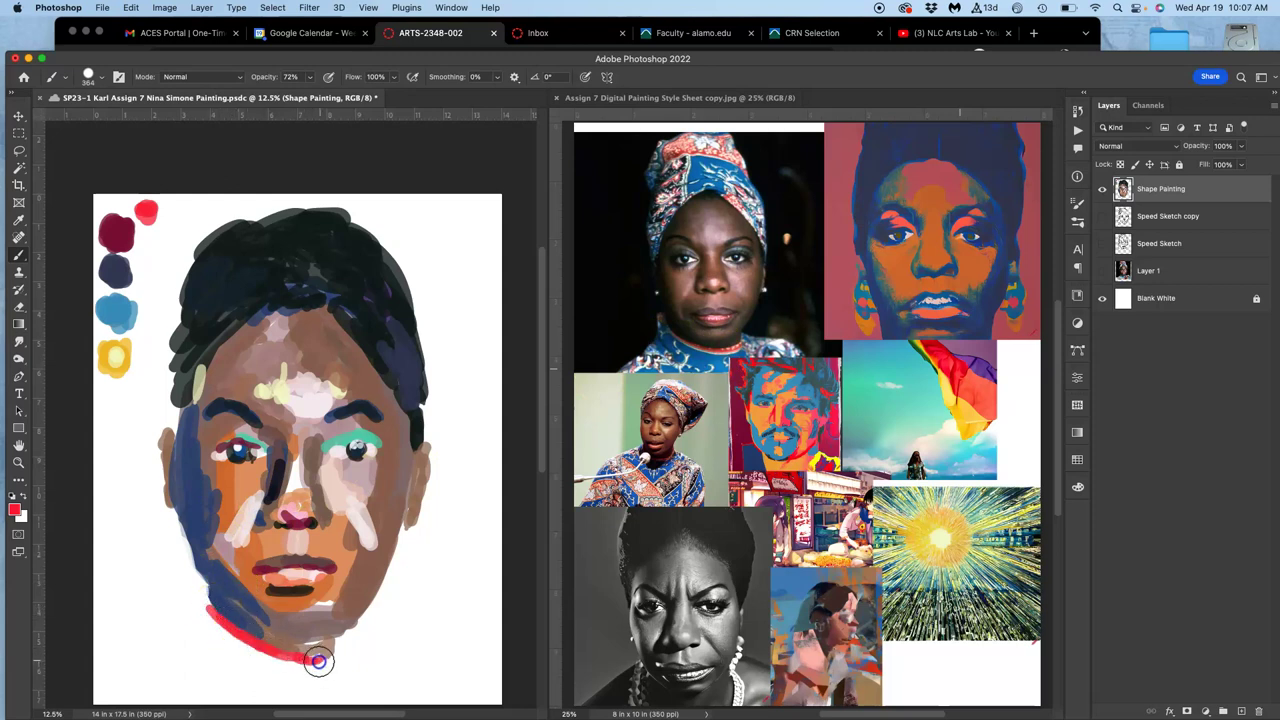
pyautogui.moveTo(307, 659)
pyautogui.mouseDown()
pyautogui.moveTo(245, 655)
pyautogui.moveTo(218, 624)
pyautogui.mouseUp()
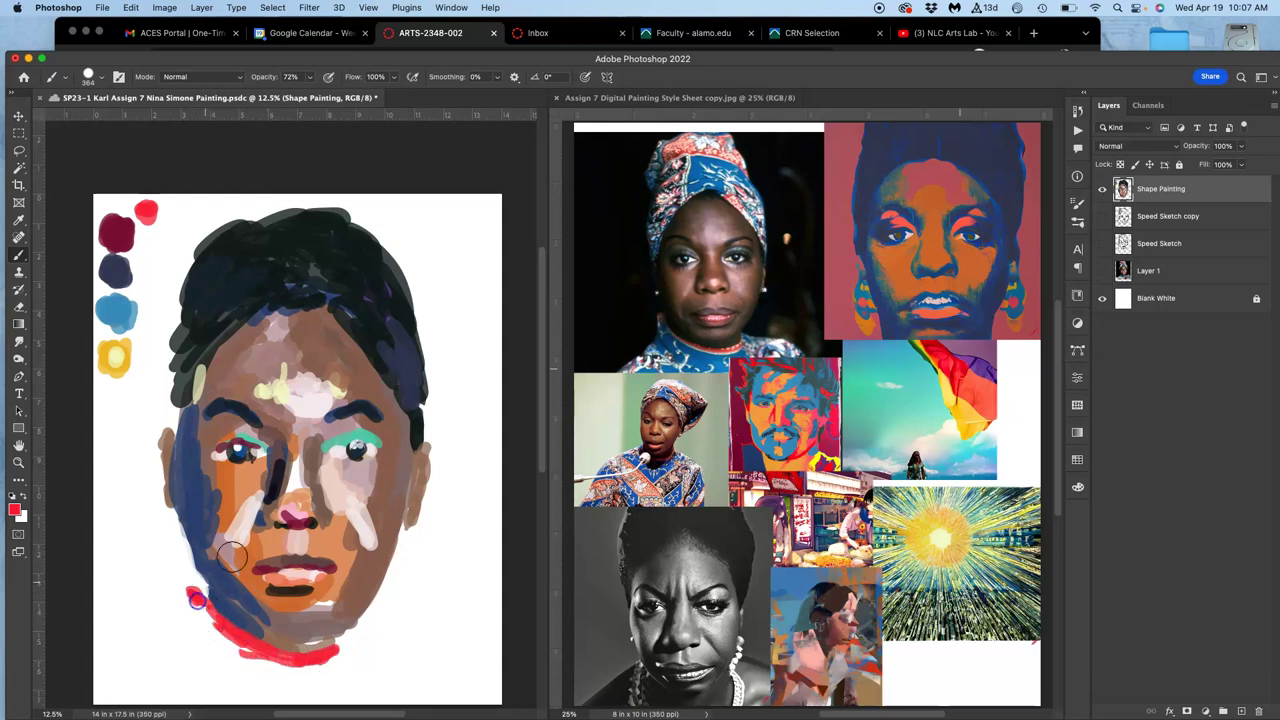
# Paint black strokes down the left edge of the face and over the left side and crown of the hair
pyautogui.moveTo(204, 591)
pyautogui.mouseDown()
pyautogui.moveTo(182, 425)
pyautogui.moveTo(184, 489)
pyautogui.moveTo(172, 440)
pyautogui.mouseUp()
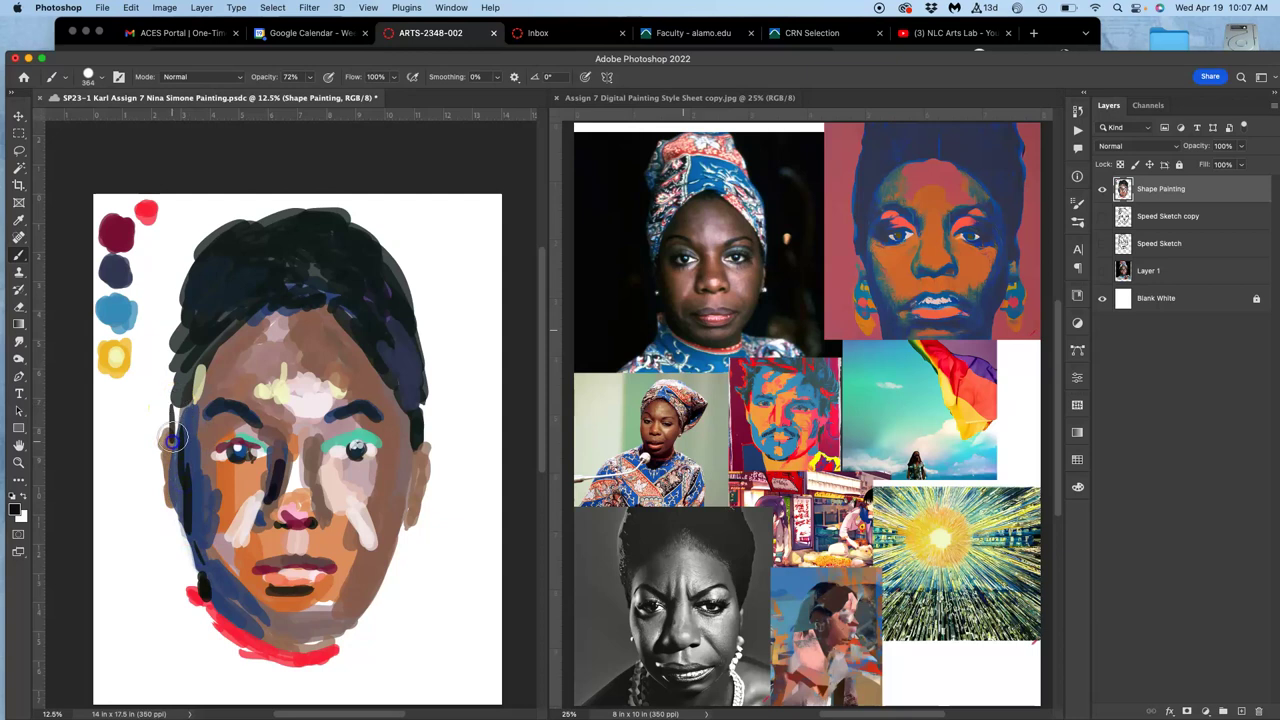
pyautogui.moveTo(171, 377); pyautogui.dragTo(180, 402)
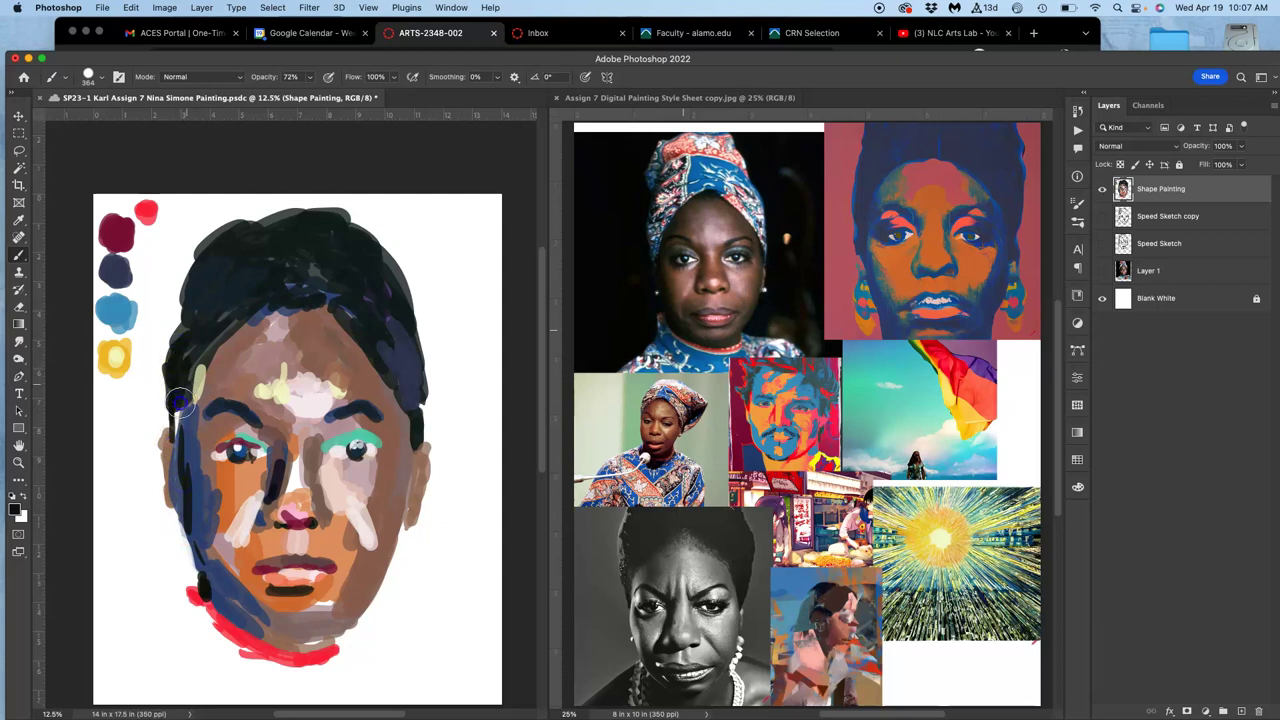
pyautogui.moveTo(196, 295)
pyautogui.mouseDown()
pyautogui.moveTo(175, 265)
pyautogui.moveTo(180, 240)
pyautogui.moveTo(189, 269)
pyautogui.moveTo(265, 206)
pyautogui.moveTo(235, 218)
pyautogui.moveTo(263, 206)
pyautogui.moveTo(292, 215)
pyautogui.moveTo(291, 297)
pyautogui.moveTo(313, 299)
pyautogui.mouseUp()
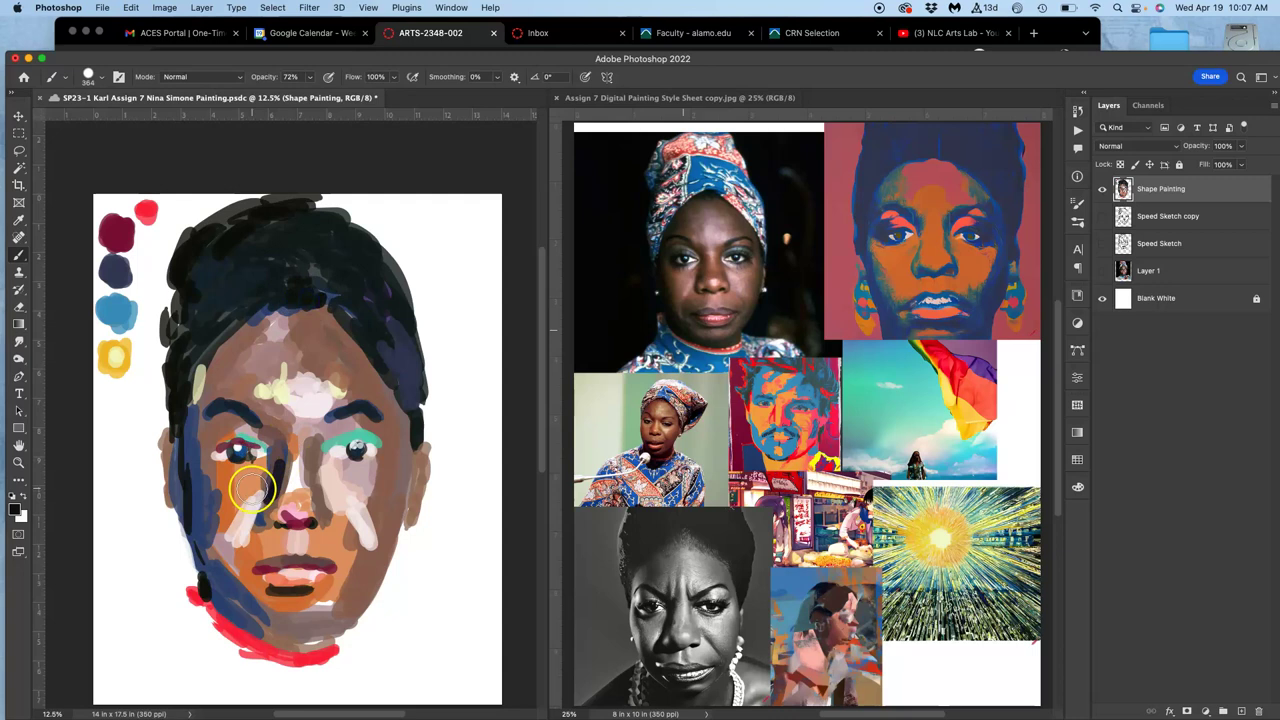
# Outline both eyes in black and touch up the face edge beside the right ear
pyautogui.moveTo(231, 467); pyautogui.dragTo(221, 465)
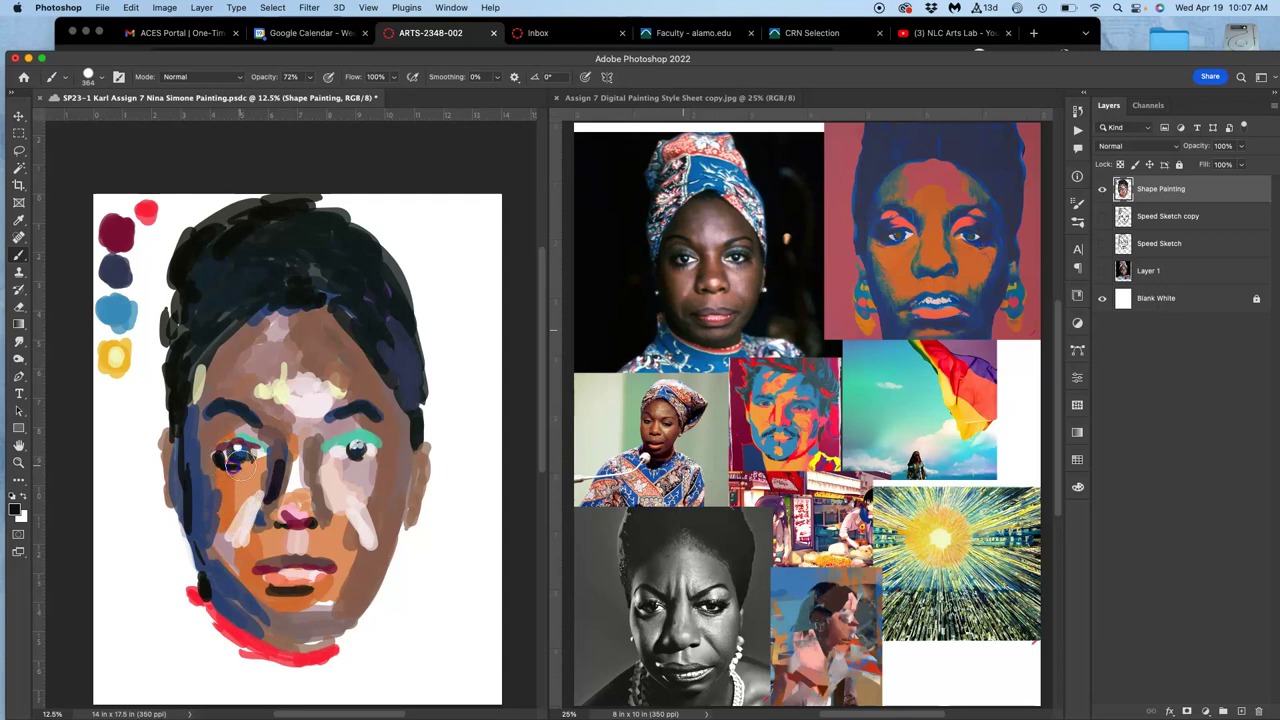
pyautogui.moveTo(242, 462)
pyautogui.mouseDown()
pyautogui.moveTo(327, 420)
pyautogui.moveTo(378, 435)
pyautogui.mouseUp()
pyautogui.moveTo(375, 460)
pyautogui.mouseDown()
pyautogui.moveTo(322, 456)
pyautogui.moveTo(372, 458)
pyautogui.mouseUp()
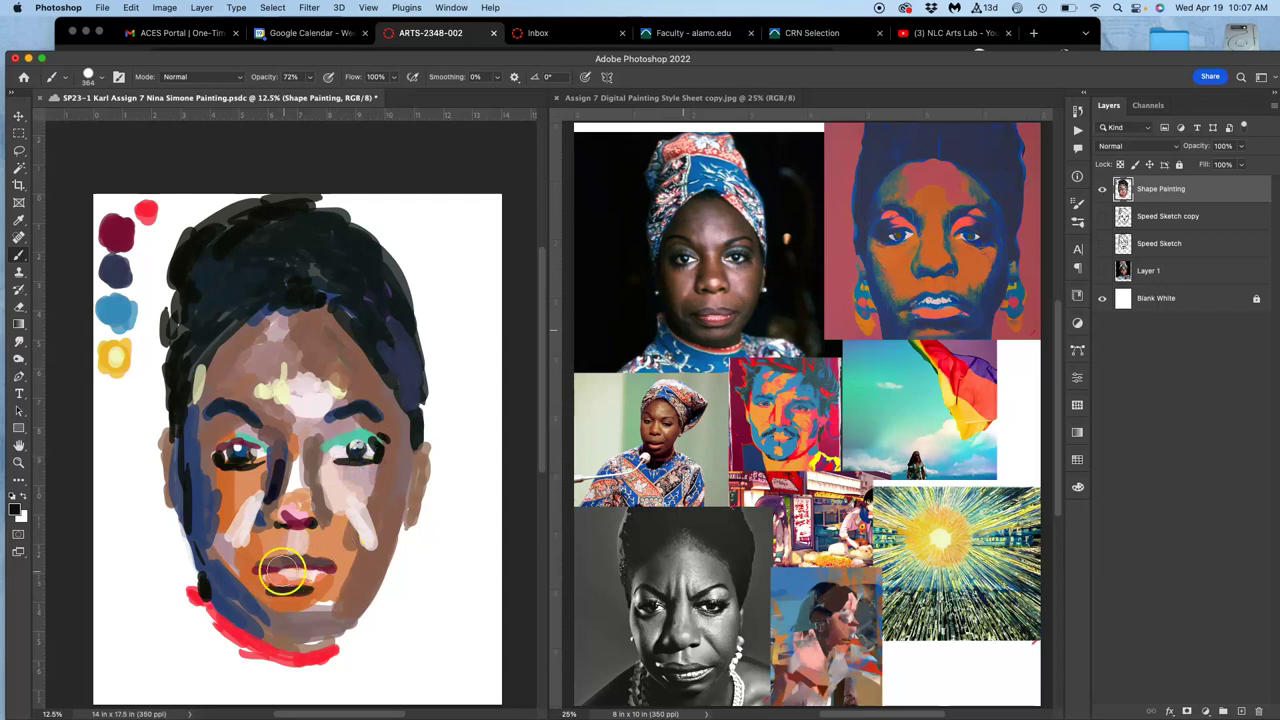
pyautogui.moveTo(447, 441)
pyautogui.mouseDown()
pyautogui.moveTo(423, 434)
pyautogui.moveTo(417, 475)
pyautogui.mouseUp()
# Paint sampled maroon over the left forehead, temple and eye area, and blend orange into the skin between nose and mouth corner
pyautogui.moveTo(200, 360); pyautogui.dragTo(200, 382)
pyautogui.moveTo(241, 328)
pyautogui.mouseDown()
pyautogui.moveTo(183, 409)
pyautogui.moveTo(255, 359)
pyautogui.moveTo(273, 446)
pyautogui.moveTo(292, 444)
pyautogui.moveTo(238, 367)
pyautogui.moveTo(245, 315)
pyautogui.moveTo(205, 365)
pyautogui.moveTo(245, 416)
pyautogui.moveTo(246, 490)
pyautogui.moveTo(295, 559)
pyautogui.moveTo(269, 562)
pyautogui.moveTo(246, 391)
pyautogui.moveTo(221, 346)
pyautogui.moveTo(210, 358)
pyautogui.moveTo(224, 334)
pyautogui.moveTo(231, 352)
pyautogui.moveTo(199, 398)
pyautogui.moveTo(235, 347)
pyautogui.moveTo(206, 403)
pyautogui.moveTo(234, 359)
pyautogui.moveTo(227, 392)
pyautogui.mouseUp()
pyautogui.keyDown('alt'); pyautogui.click(291, 444); pyautogui.keyUp('alt')
pyautogui.keyDown('alt'); pyautogui.click(264, 564); pyautogui.keyUp('alt')
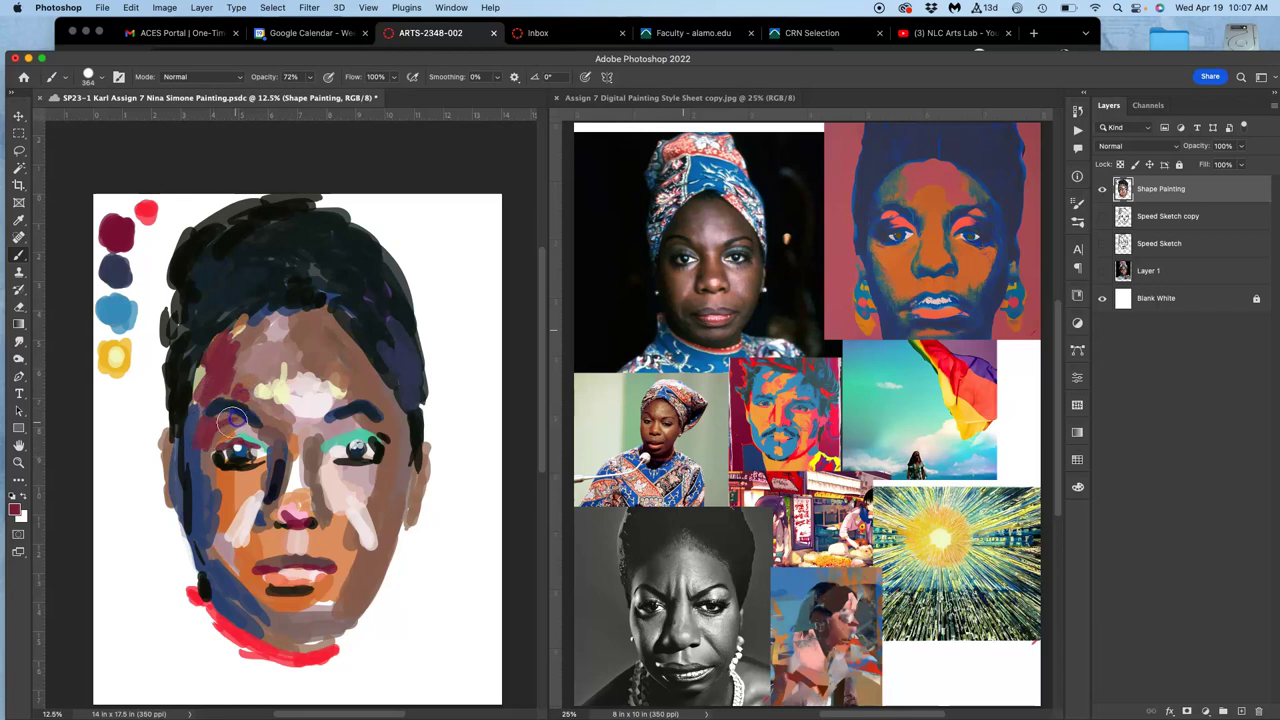
pyautogui.moveTo(209, 457); pyautogui.dragTo(213, 478)
pyautogui.moveTo(278, 527)
pyautogui.mouseDown()
pyautogui.moveTo(243, 534)
pyautogui.moveTo(268, 530)
pyautogui.mouseUp()
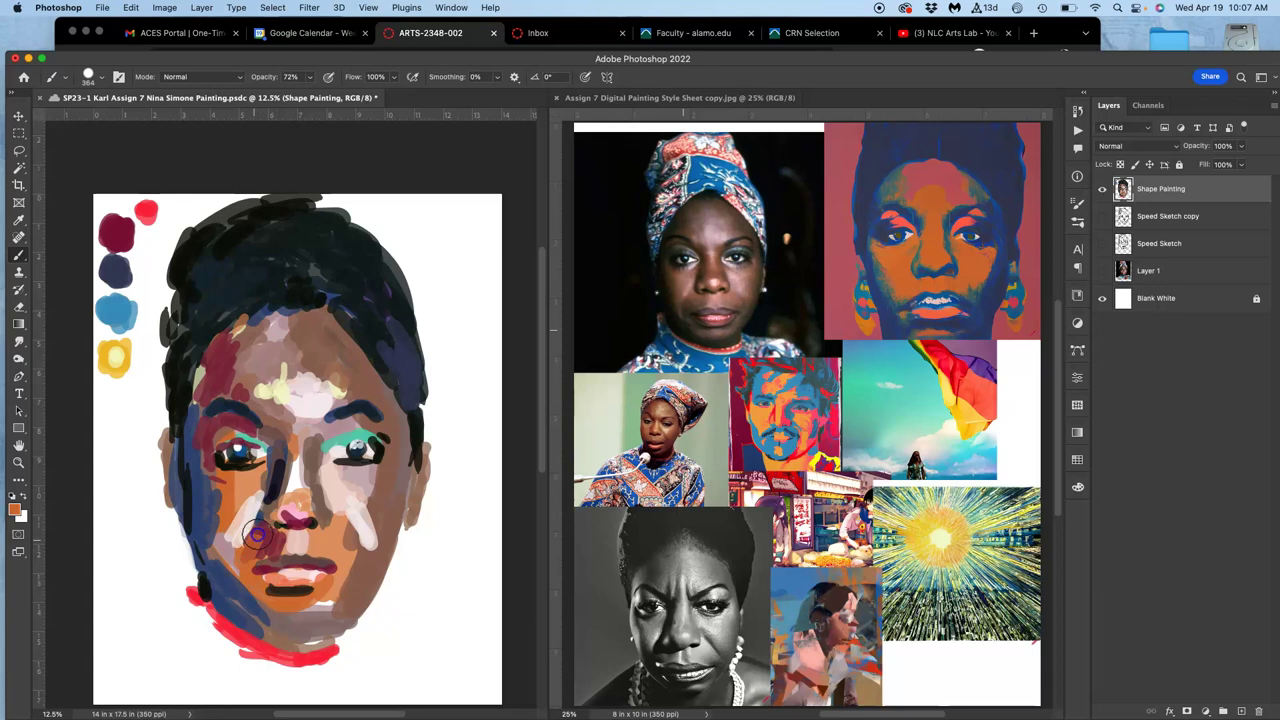
pyautogui.moveTo(248, 620)
pyautogui.mouseDown()
pyautogui.moveTo(277, 651)
pyautogui.moveTo(306, 640)
pyautogui.moveTo(334, 617)
pyautogui.moveTo(277, 614)
pyautogui.moveTo(329, 603)
pyautogui.moveTo(303, 588)
pyautogui.mouseUp()
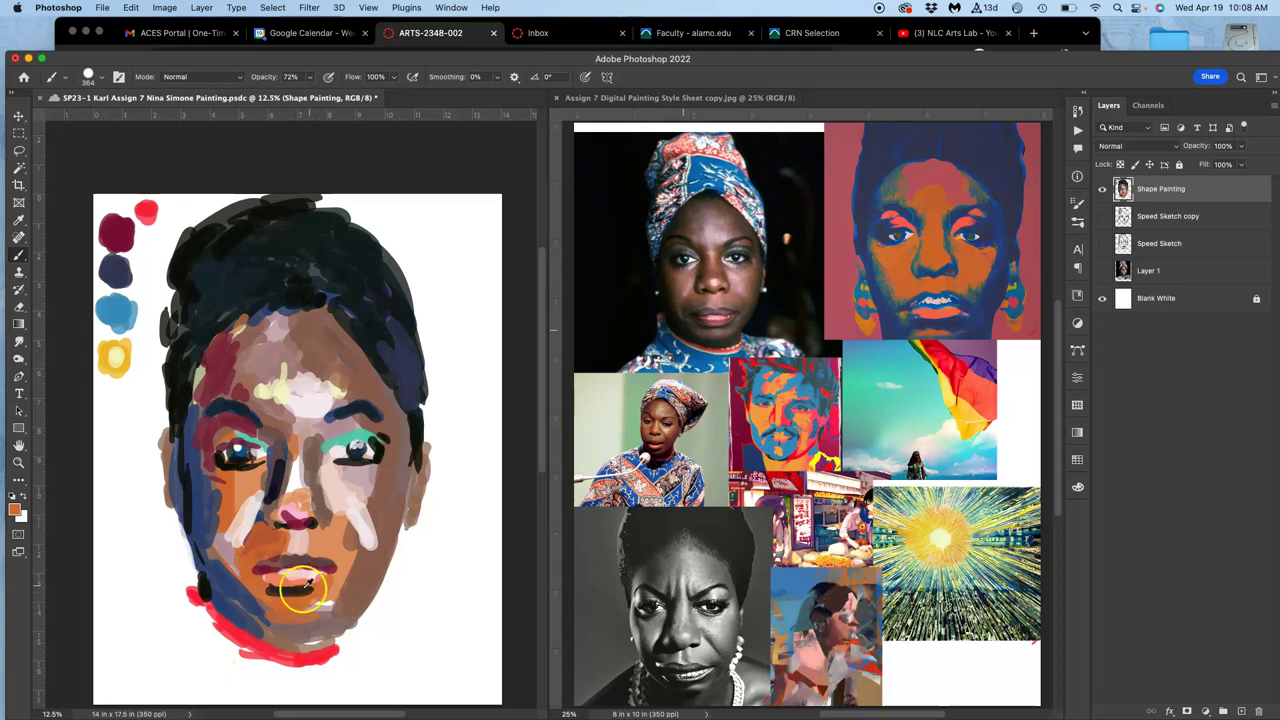
# Shade the jawline with sampled navy and the underside of the chin with near-black
pyautogui.keyDown('alt'); pyautogui.click(233, 581); pyautogui.keyUp('alt')
pyautogui.moveTo(244, 631)
pyautogui.mouseDown()
pyautogui.moveTo(334, 620)
pyautogui.moveTo(277, 624)
pyautogui.moveTo(335, 612)
pyautogui.moveTo(368, 564)
pyautogui.moveTo(351, 607)
pyautogui.moveTo(399, 507)
pyautogui.moveTo(351, 604)
pyautogui.mouseUp()
pyautogui.keyDown('alt'); pyautogui.click(379, 460); pyautogui.keyUp('alt')
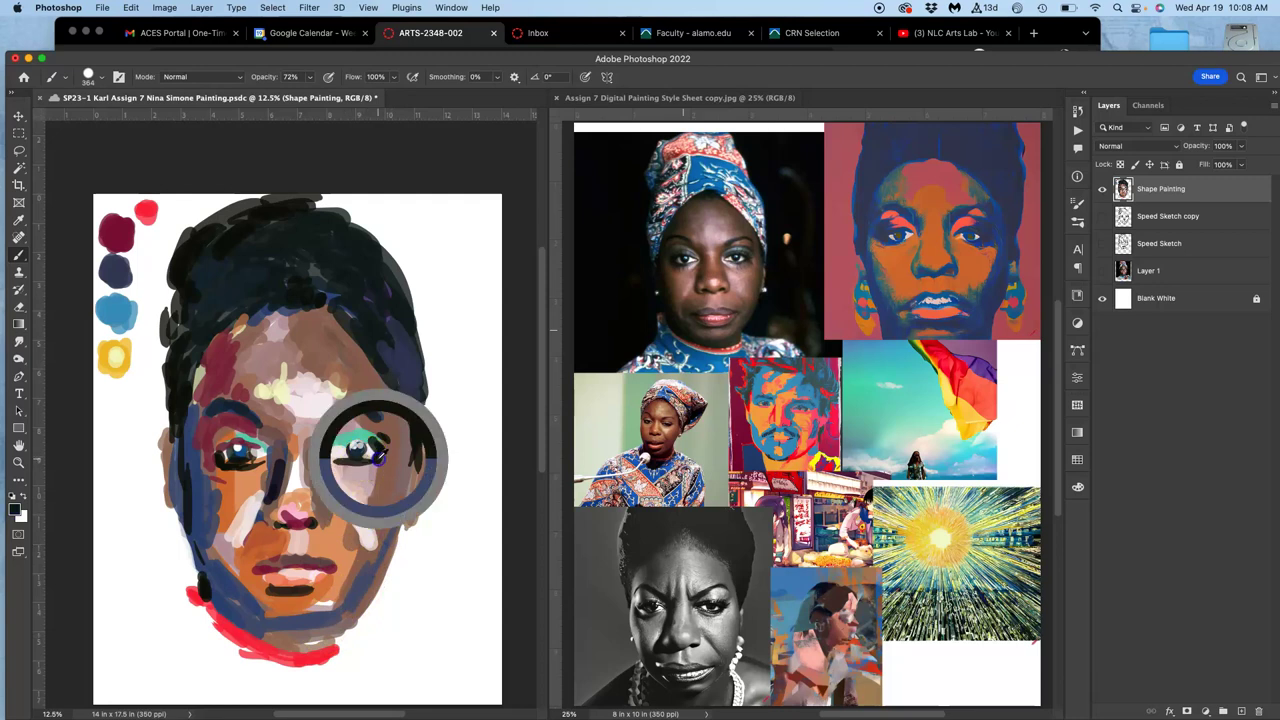
pyautogui.moveTo(235, 608); pyautogui.dragTo(283, 623)
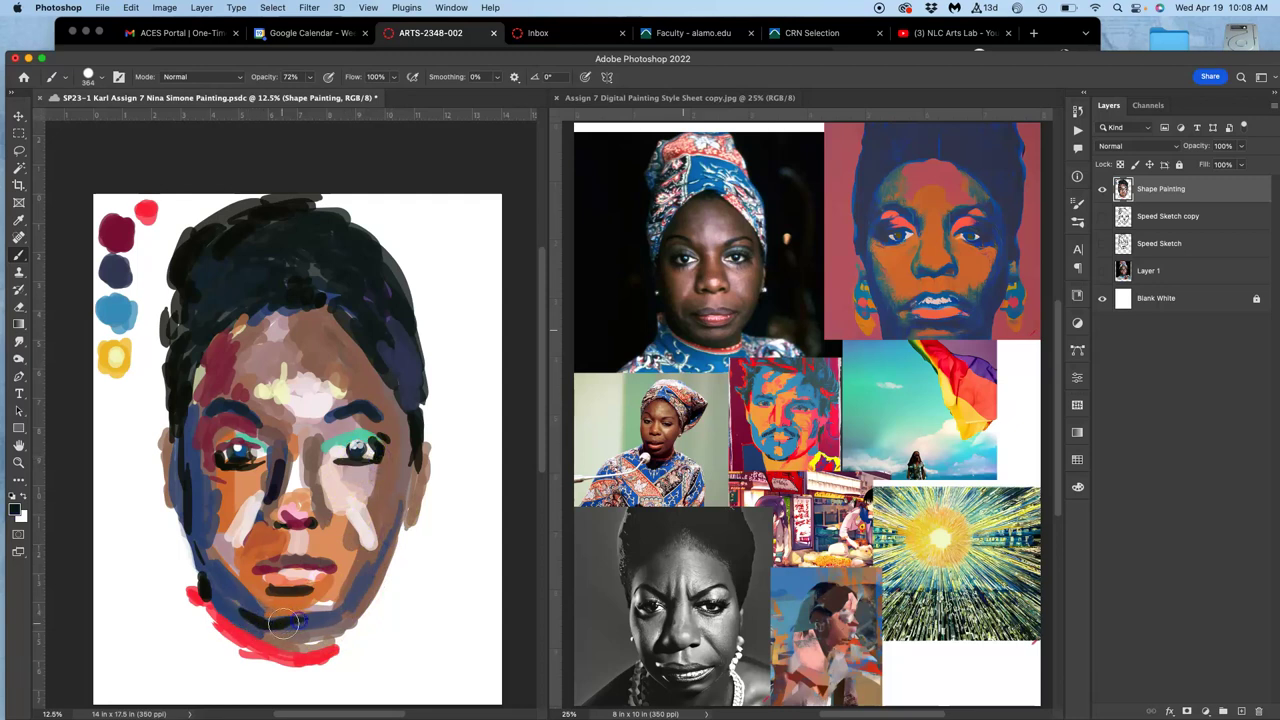
# Add maroon sampled from the lips along the chin, right jaw and right cheek edge, and below the right eye
pyautogui.keyDown('alt'); pyautogui.click(332, 568); pyautogui.keyUp('alt')
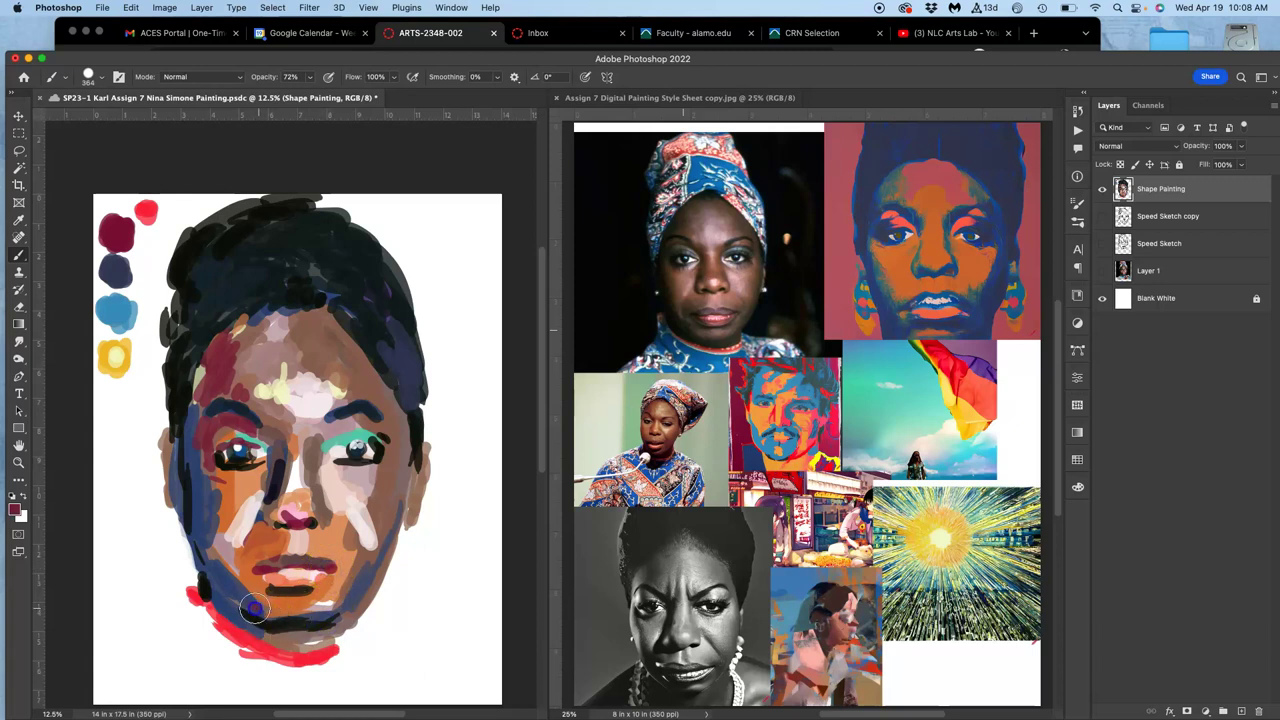
pyautogui.moveTo(278, 617)
pyautogui.mouseDown()
pyautogui.moveTo(319, 605)
pyautogui.moveTo(297, 615)
pyautogui.moveTo(318, 617)
pyautogui.moveTo(358, 581)
pyautogui.moveTo(346, 611)
pyautogui.moveTo(388, 545)
pyautogui.mouseUp()
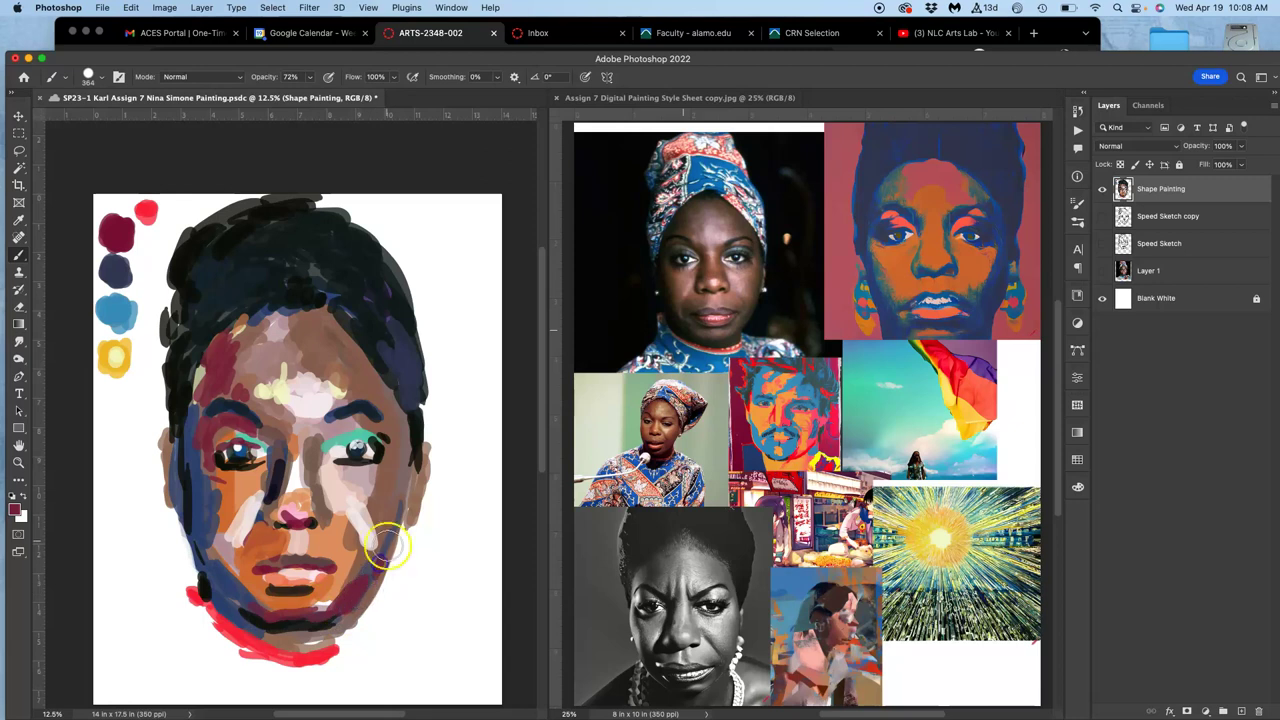
pyautogui.moveTo(391, 490)
pyautogui.mouseDown()
pyautogui.moveTo(358, 539)
pyautogui.moveTo(353, 493)
pyautogui.moveTo(326, 466)
pyautogui.mouseUp()
pyautogui.keyDown('alt'); pyautogui.click(244, 472); pyautogui.keyUp('alt')
pyautogui.keyDown('alt'); pyautogui.click(330, 476); pyautogui.keyUp('alt')
# Paint bright red, sampled from below the jaw, beside the nose, under the right eye and along the right edge of the face
pyautogui.keyDown('alt'); pyautogui.click(246, 629); pyautogui.keyUp('alt')
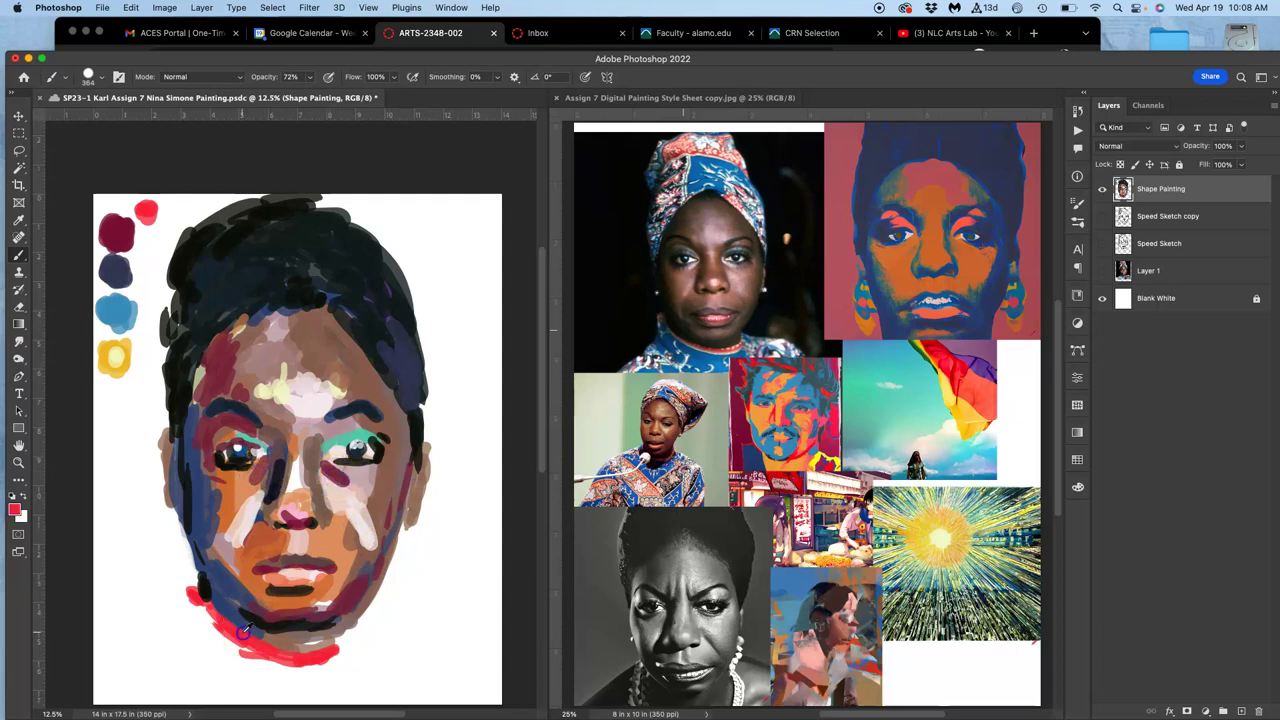
pyautogui.moveTo(267, 458); pyautogui.dragTo(256, 479)
pyautogui.keyDown('alt'); pyautogui.click(383, 489); pyautogui.keyUp('alt')
pyautogui.moveTo(402, 448)
pyautogui.mouseDown()
pyautogui.moveTo(264, 470)
pyautogui.moveTo(399, 435)
pyautogui.moveTo(404, 415)
pyautogui.moveTo(396, 484)
pyautogui.moveTo(403, 443)
pyautogui.mouseUp()
pyautogui.keyDown('alt'); pyautogui.click(262, 469); pyautogui.keyUp('alt')
pyautogui.moveTo(393, 506)
pyautogui.mouseDown()
pyautogui.moveTo(401, 451)
pyautogui.moveTo(378, 542)
pyautogui.mouseUp()
pyautogui.moveTo(388, 511); pyautogui.dragTo(390, 492)
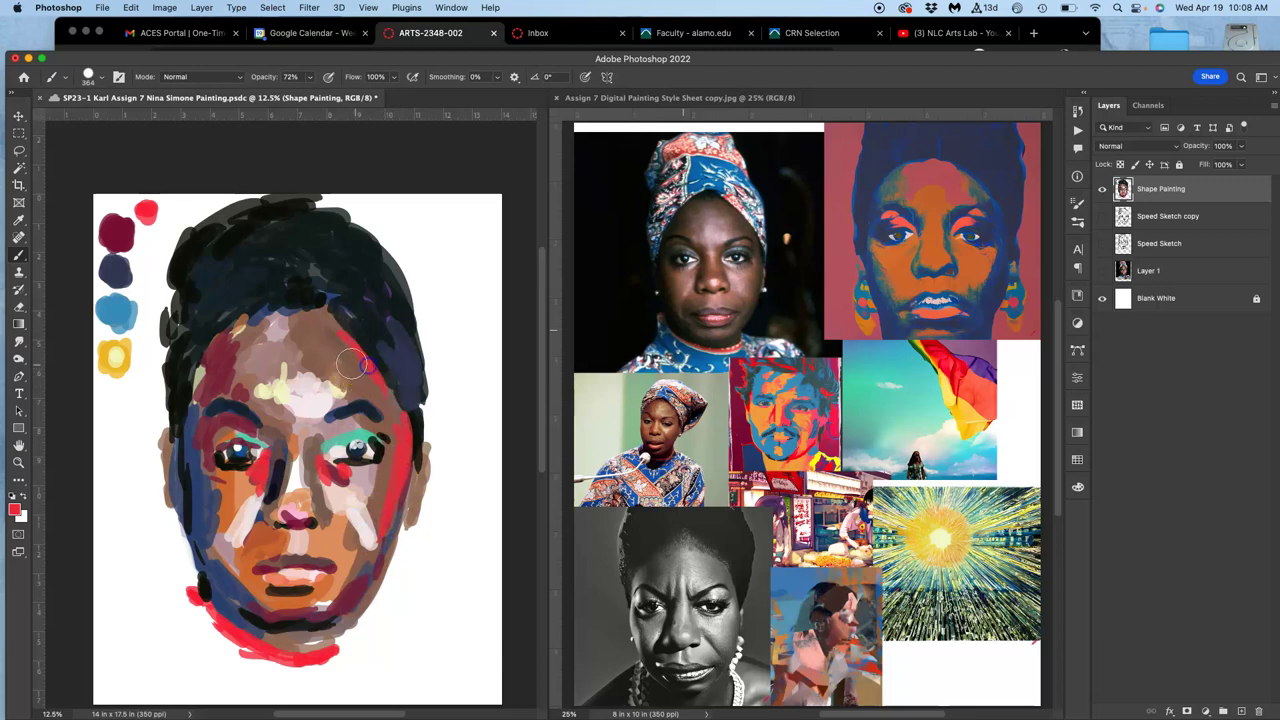
# Add red strokes down the right cheek from beside the nose toward the corner of the mouth
pyautogui.keyDown('alt'); pyautogui.click(349, 437); pyautogui.keyUp('alt')
pyautogui.moveTo(353, 503)
pyautogui.mouseDown()
pyautogui.moveTo(334, 559)
pyautogui.moveTo(335, 537)
pyautogui.moveTo(357, 559)
pyautogui.moveTo(397, 488)
pyautogui.mouseUp()
pyautogui.moveTo(334, 514)
pyautogui.mouseDown()
pyautogui.moveTo(323, 514)
pyautogui.moveTo(344, 562)
pyautogui.mouseUp()
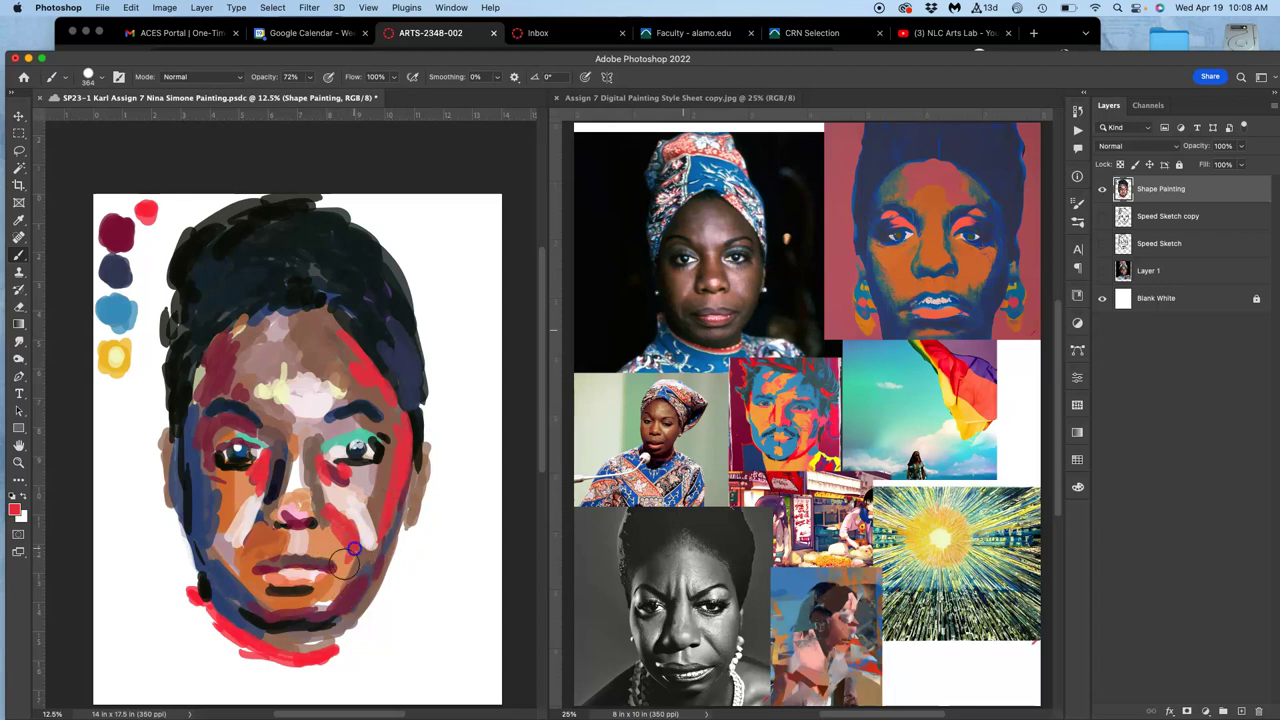
# Redefine the mouth line, both eyes, the left hairline and the left ear's edge with near-black sampled from the chin
pyautogui.keyDown('alt'); pyautogui.click(328, 622); pyautogui.keyUp('alt')
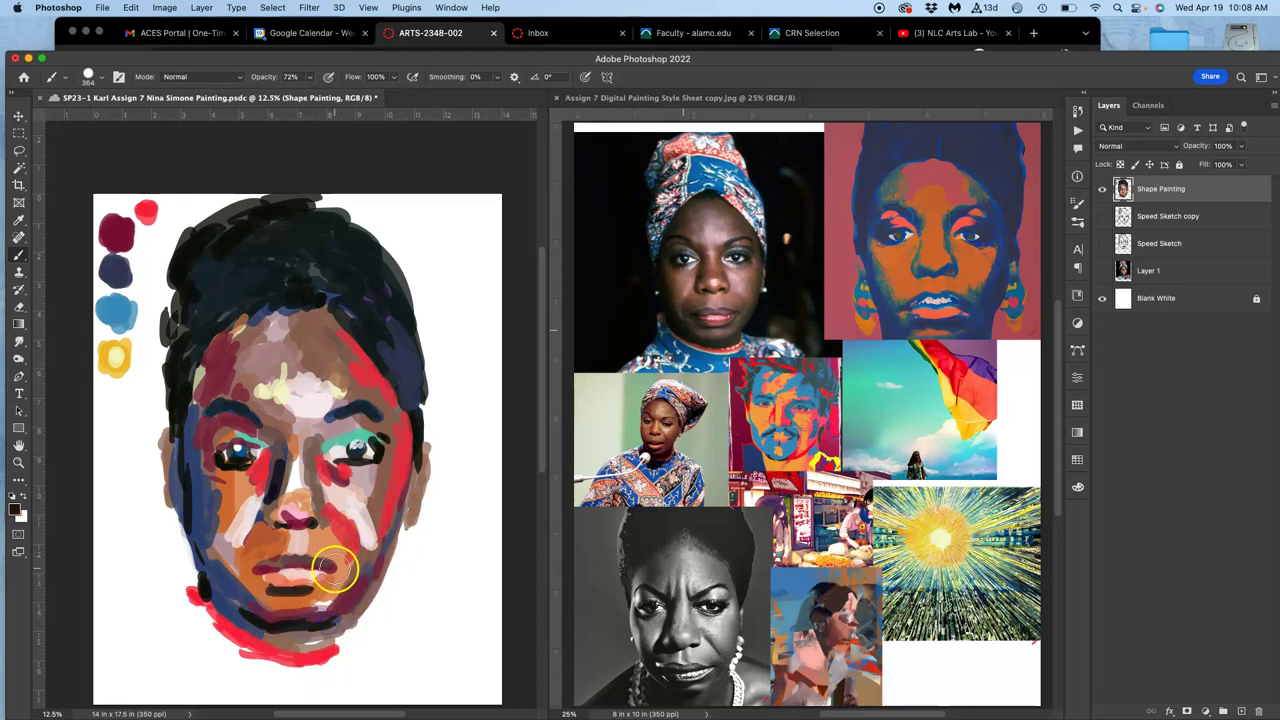
pyautogui.moveTo(265, 555)
pyautogui.mouseDown()
pyautogui.moveTo(252, 570)
pyautogui.moveTo(274, 571)
pyautogui.mouseUp()
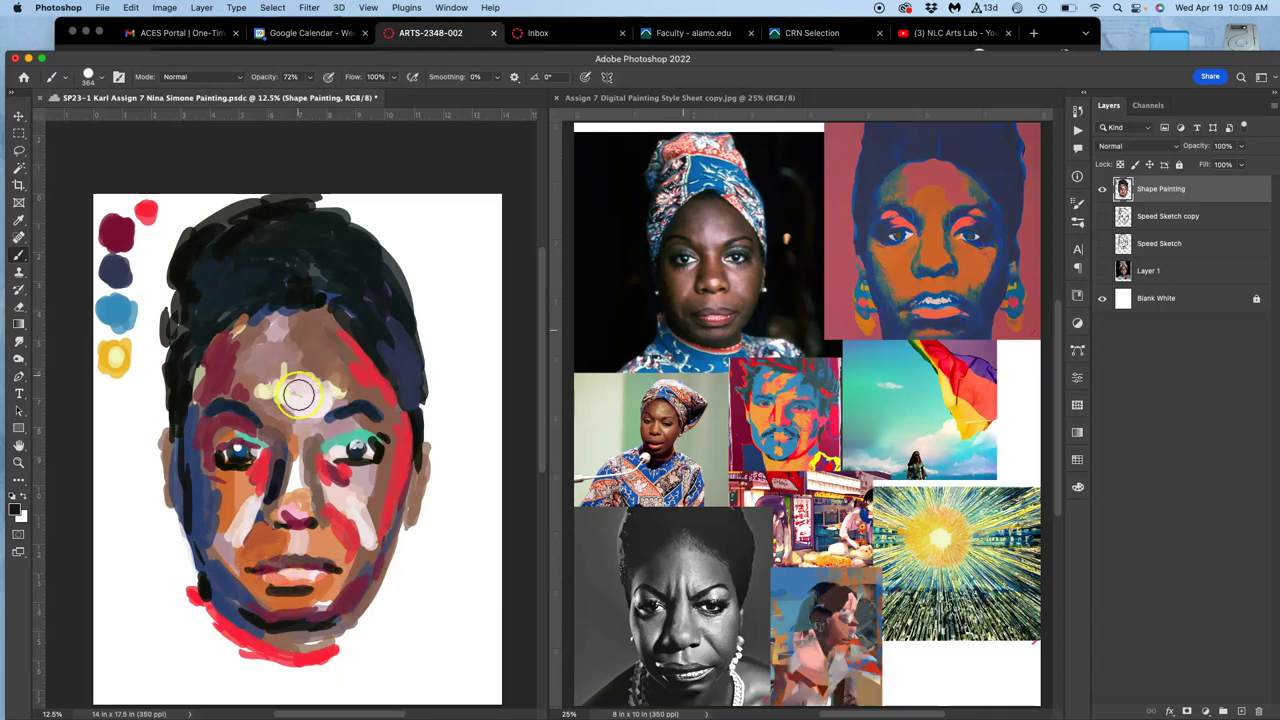
pyautogui.moveTo(251, 453); pyautogui.dragTo(250, 458)
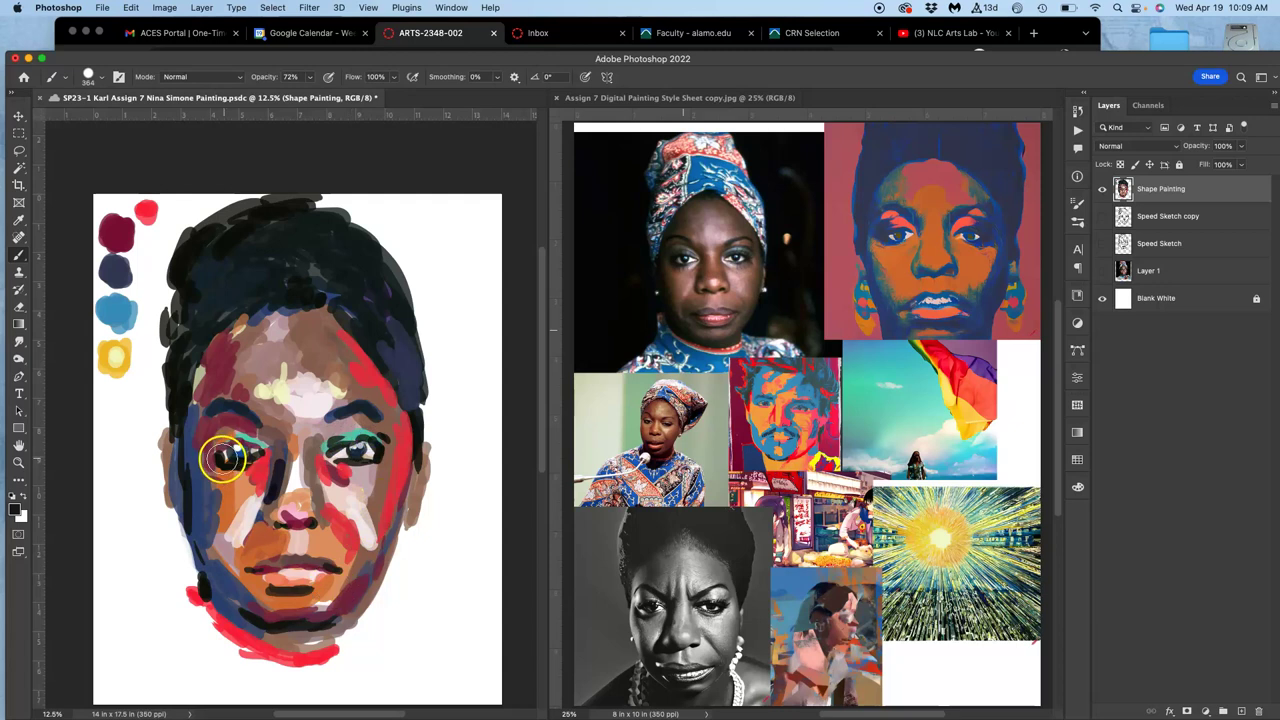
pyautogui.moveTo(218, 458); pyautogui.dragTo(228, 447)
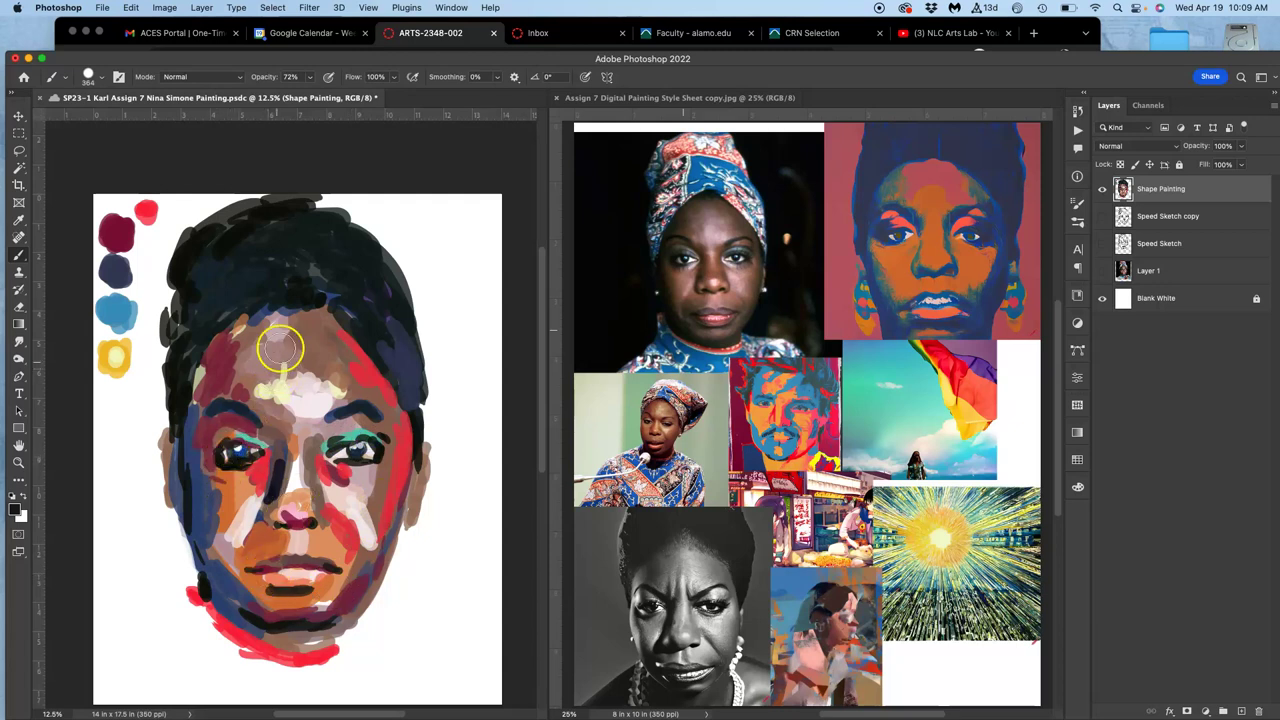
pyautogui.moveTo(273, 318); pyautogui.dragTo(218, 338)
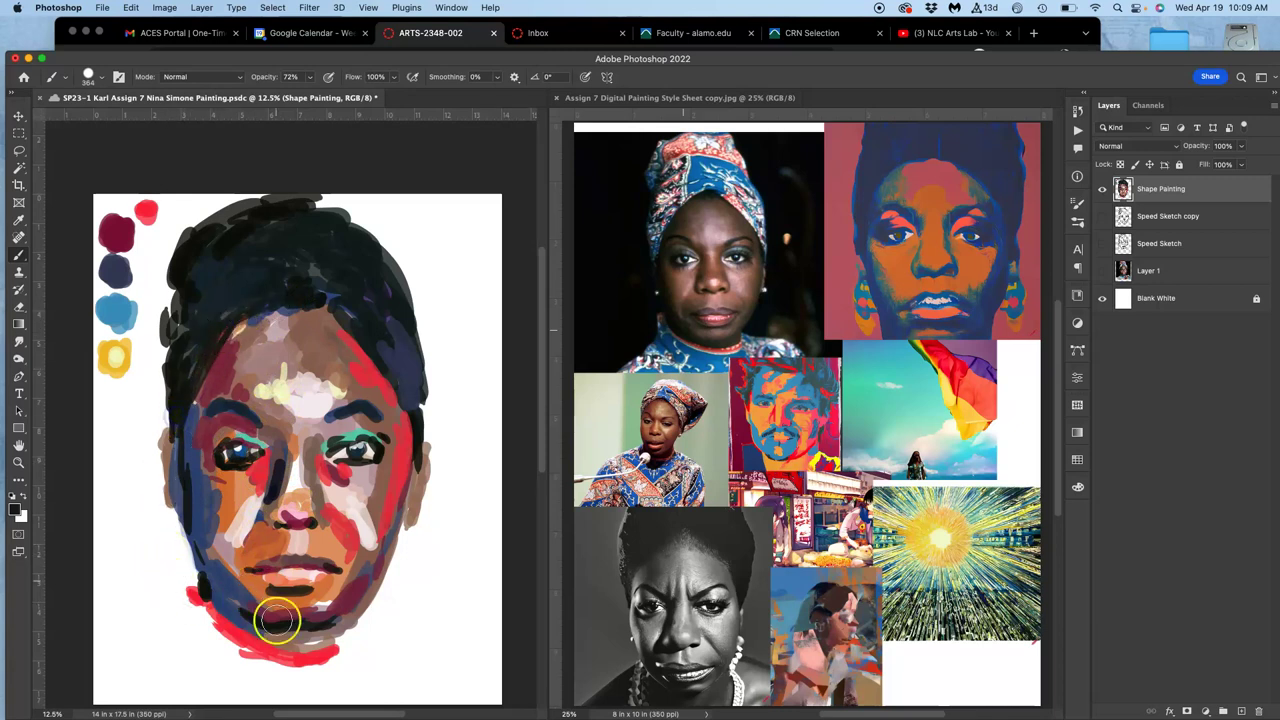
pyautogui.moveTo(168, 430); pyautogui.dragTo(164, 481)
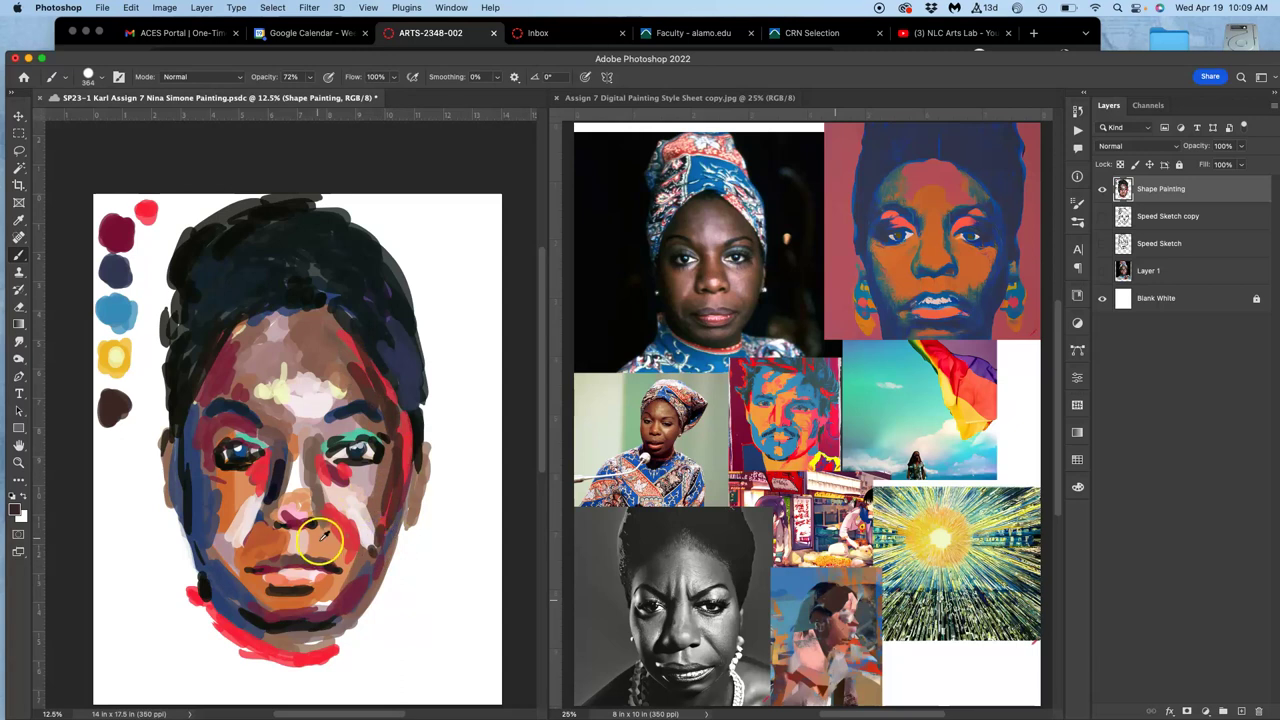
# Soften the right cheek with orange sampled beside the mouth and add peach from the lower lip under the right eye
pyautogui.keyDown('alt'); pyautogui.click(265, 542); pyautogui.keyUp('alt')
pyautogui.click(381, 478)
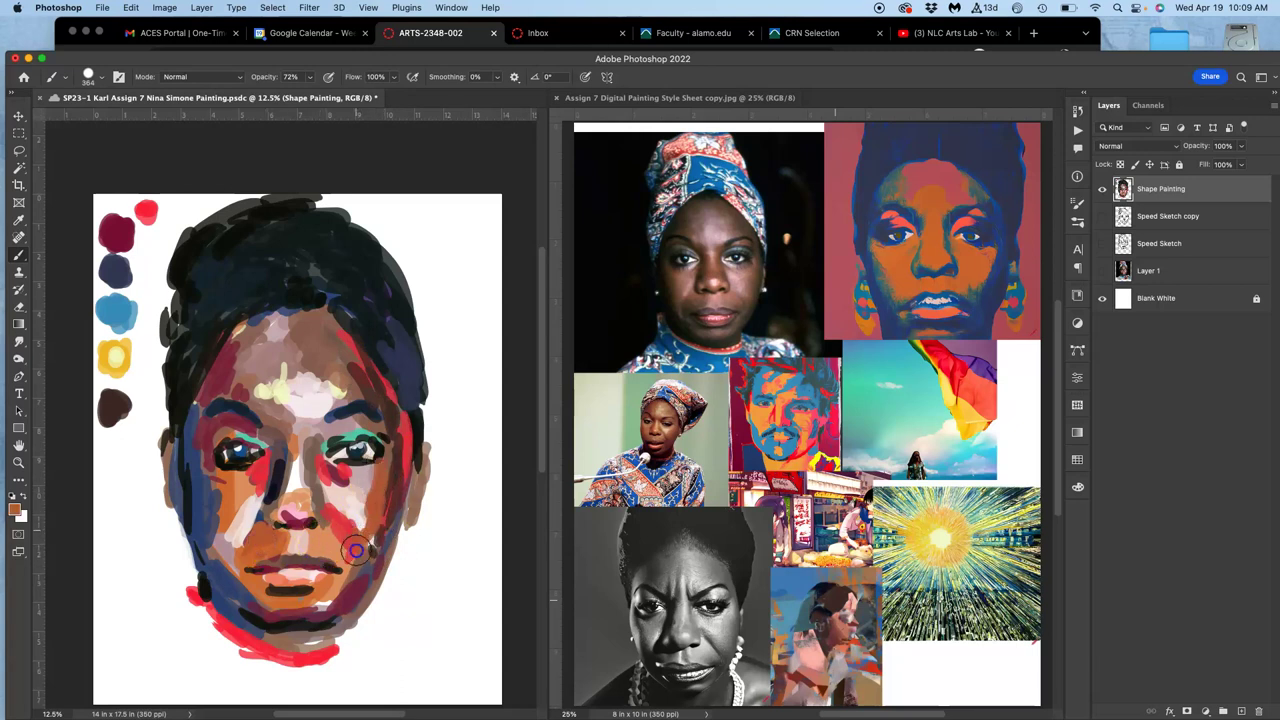
pyautogui.keyDown('alt'); pyautogui.click(279, 579); pyautogui.keyUp('alt')
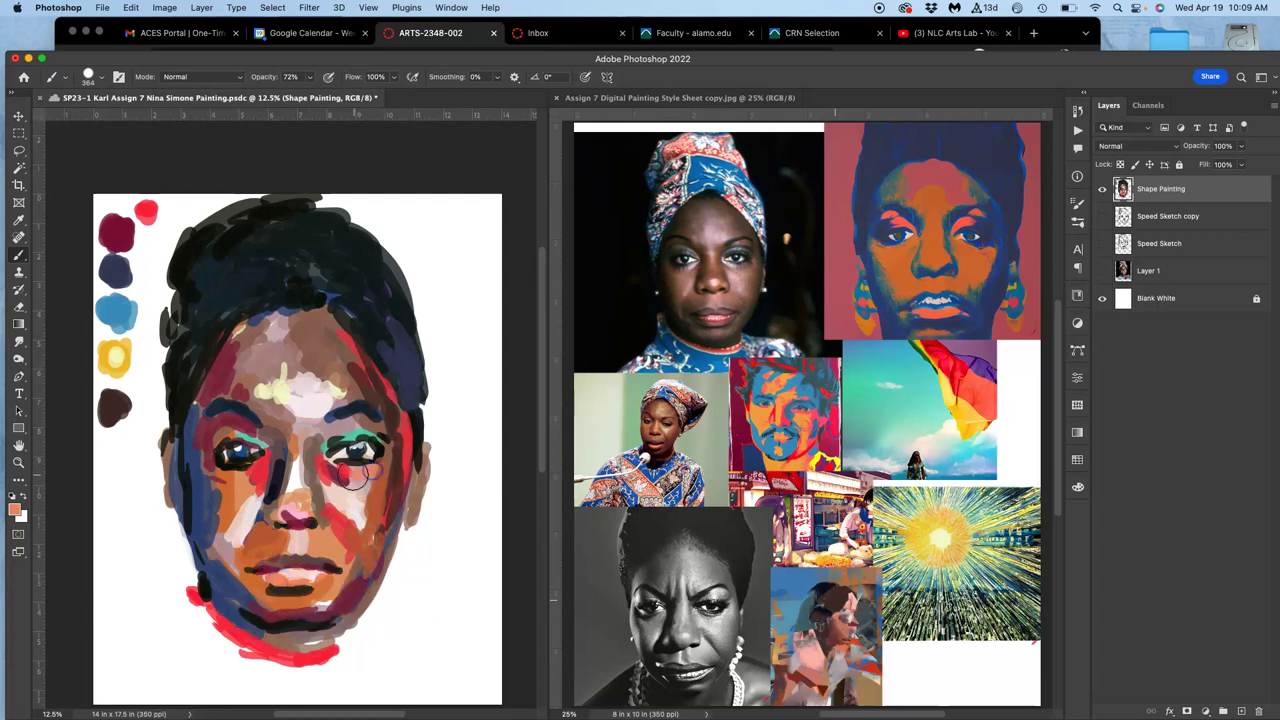
pyautogui.keyDown('alt'); pyautogui.click(266, 371); pyautogui.keyUp('alt')
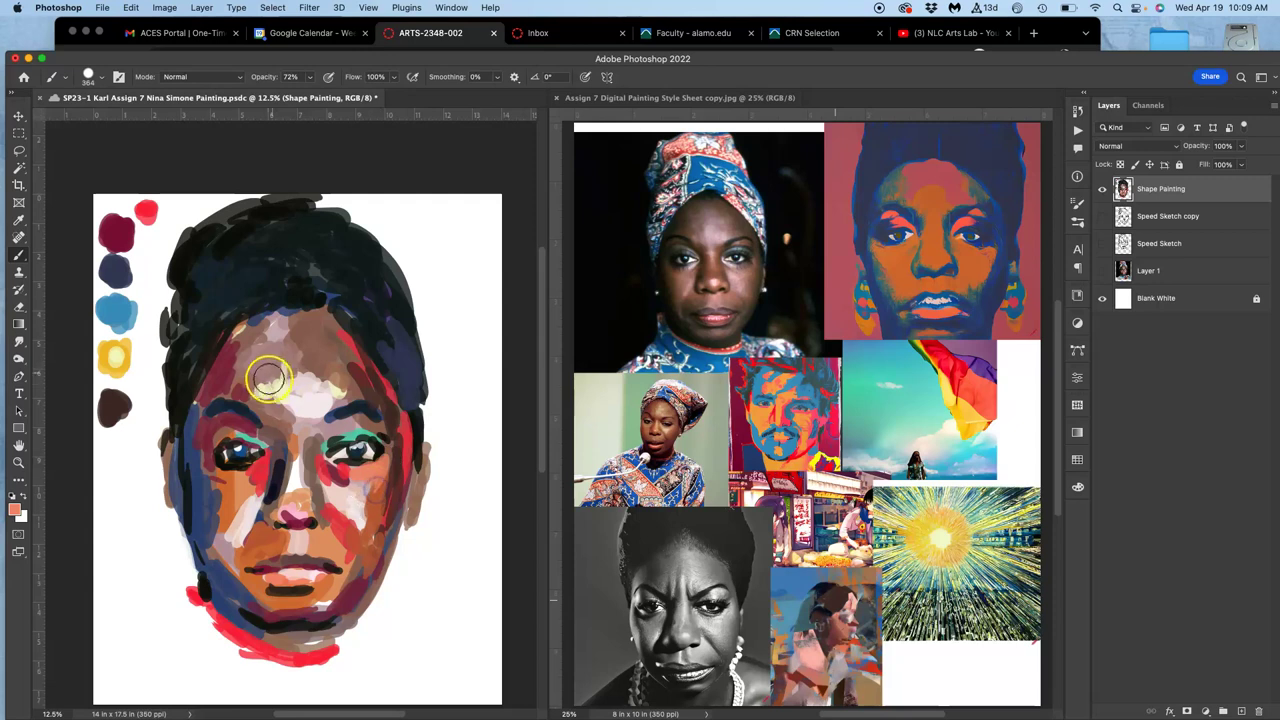
pyautogui.click(373, 420)
# Paint sampled brown tones over the upper forehead and the maroon area along its left side
pyautogui.keyDown('alt'); pyautogui.click(371, 400); pyautogui.keyUp('alt')
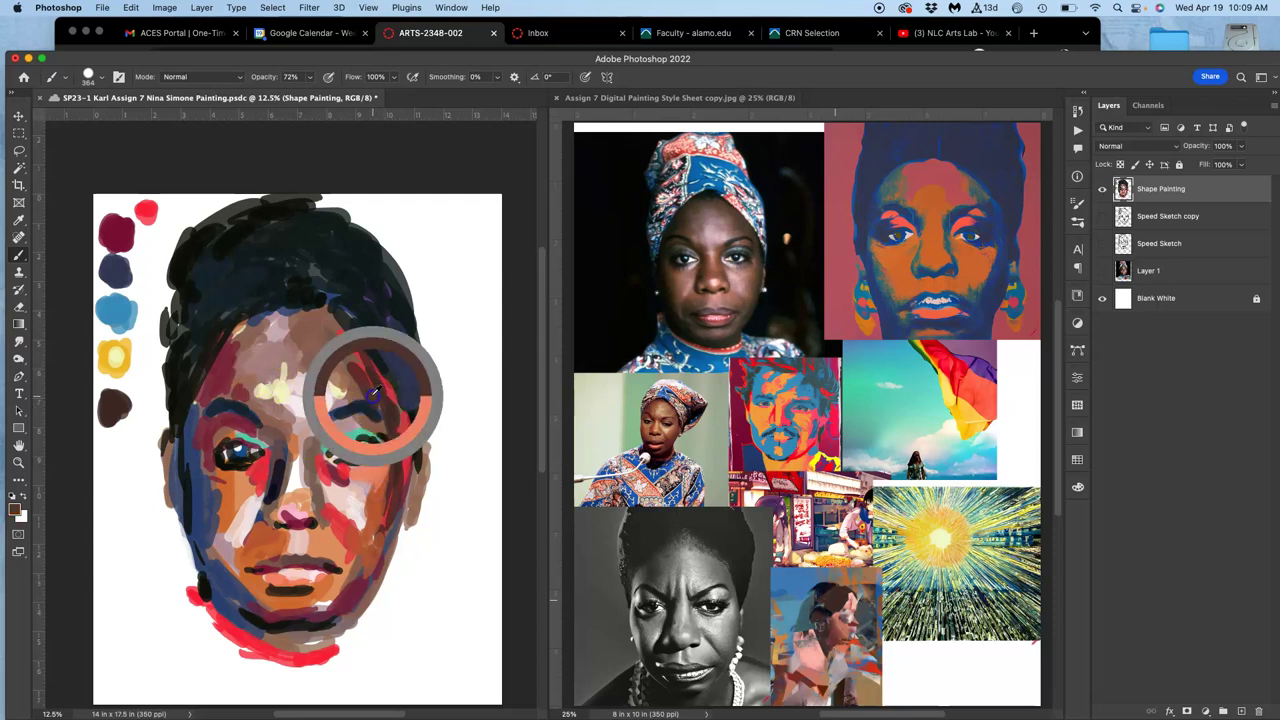
pyautogui.moveTo(309, 313); pyautogui.dragTo(321, 322)
pyautogui.keyDown('alt'); pyautogui.click(327, 346); pyautogui.keyUp('alt')
pyautogui.moveTo(240, 356); pyautogui.dragTo(235, 377)
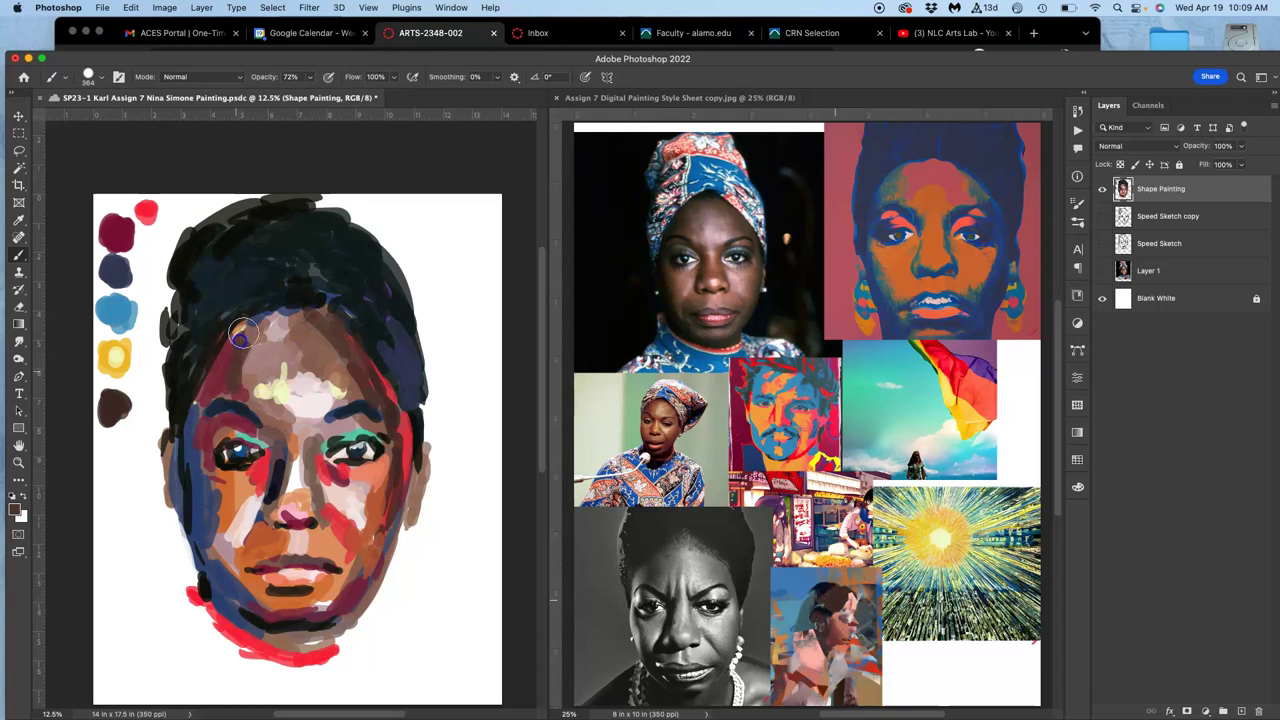
# Rework the left cheek with colors sampled from the face, adding a dark blue stroke from beside the nose toward the mouth corner
pyautogui.moveTo(193, 447)
pyautogui.mouseDown()
pyautogui.moveTo(212, 527)
pyautogui.moveTo(205, 475)
pyautogui.moveTo(221, 497)
pyautogui.moveTo(200, 488)
pyautogui.moveTo(197, 499)
pyautogui.moveTo(268, 510)
pyautogui.moveTo(347, 466)
pyautogui.moveTo(226, 487)
pyautogui.mouseUp()
pyautogui.keyDown('alt'); pyautogui.click(343, 462); pyautogui.keyUp('alt')
pyautogui.keyDown('alt'); pyautogui.click(219, 422); pyautogui.keyUp('alt')
pyautogui.moveTo(212, 531)
pyautogui.mouseDown()
pyautogui.moveTo(243, 585)
pyautogui.moveTo(336, 524)
pyautogui.moveTo(211, 549)
pyautogui.moveTo(233, 582)
pyautogui.mouseUp()
pyautogui.keyDown('alt'); pyautogui.click(335, 527); pyautogui.keyUp('alt')
pyautogui.click(235, 572)
pyautogui.moveTo(255, 478)
pyautogui.mouseDown()
pyautogui.moveTo(263, 440)
pyautogui.moveTo(221, 453)
pyautogui.moveTo(197, 483)
pyautogui.mouseUp()
pyautogui.moveTo(218, 529); pyautogui.dragTo(250, 541)
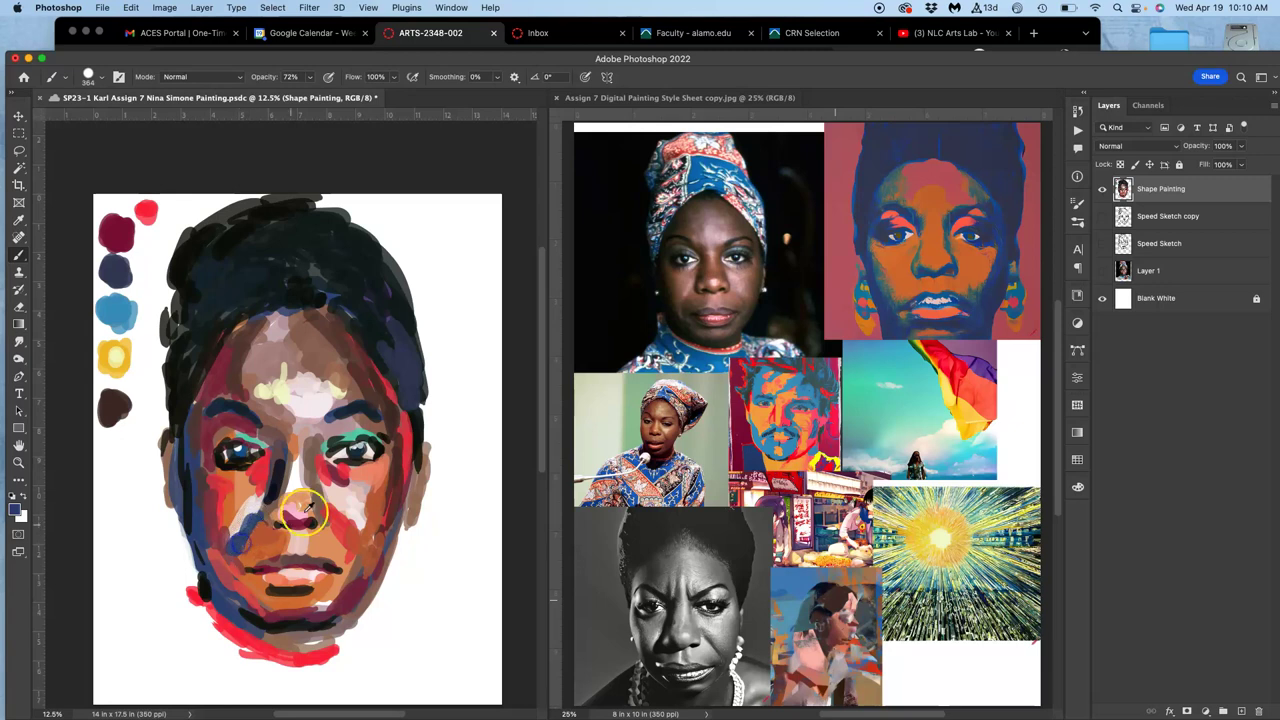
# Strengthen the right temple with sampled red and darken the cheek beside the mouth's left corner with brown and near-black tones
pyautogui.keyDown('alt'); pyautogui.click(390, 405); pyautogui.keyUp('alt')
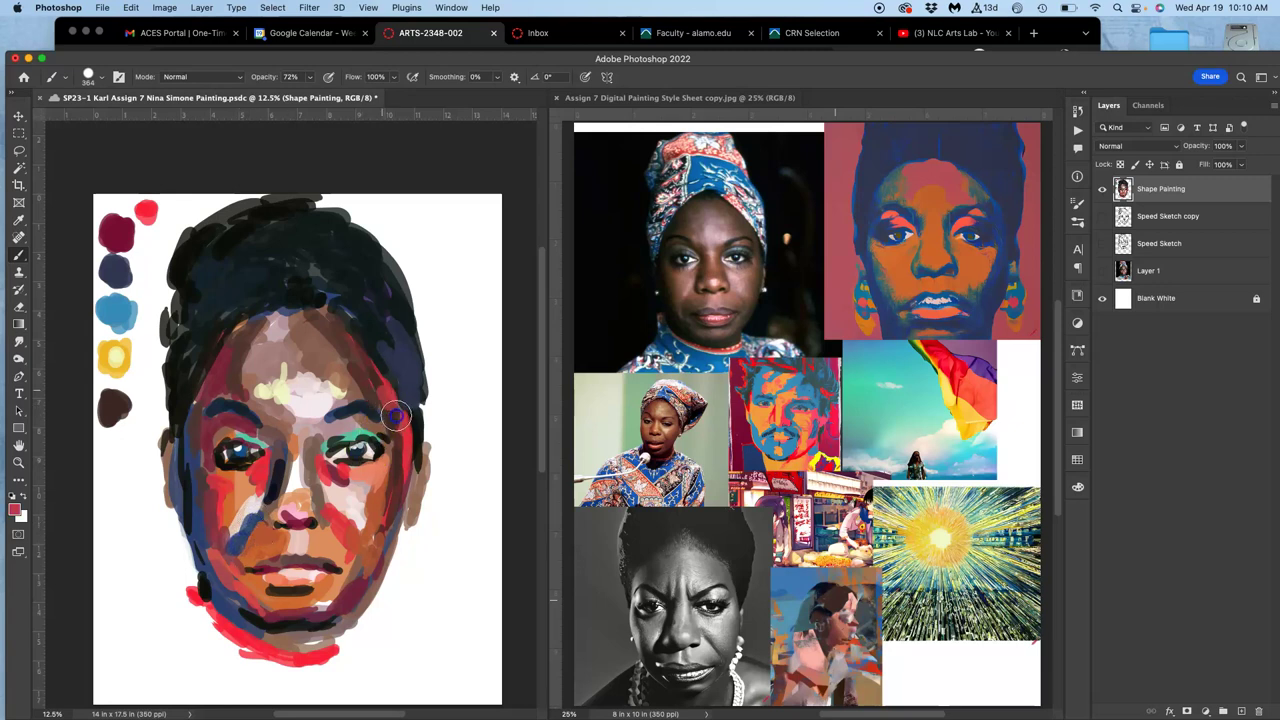
pyautogui.keyDown('alt'); pyautogui.click(373, 521); pyautogui.keyUp('alt')
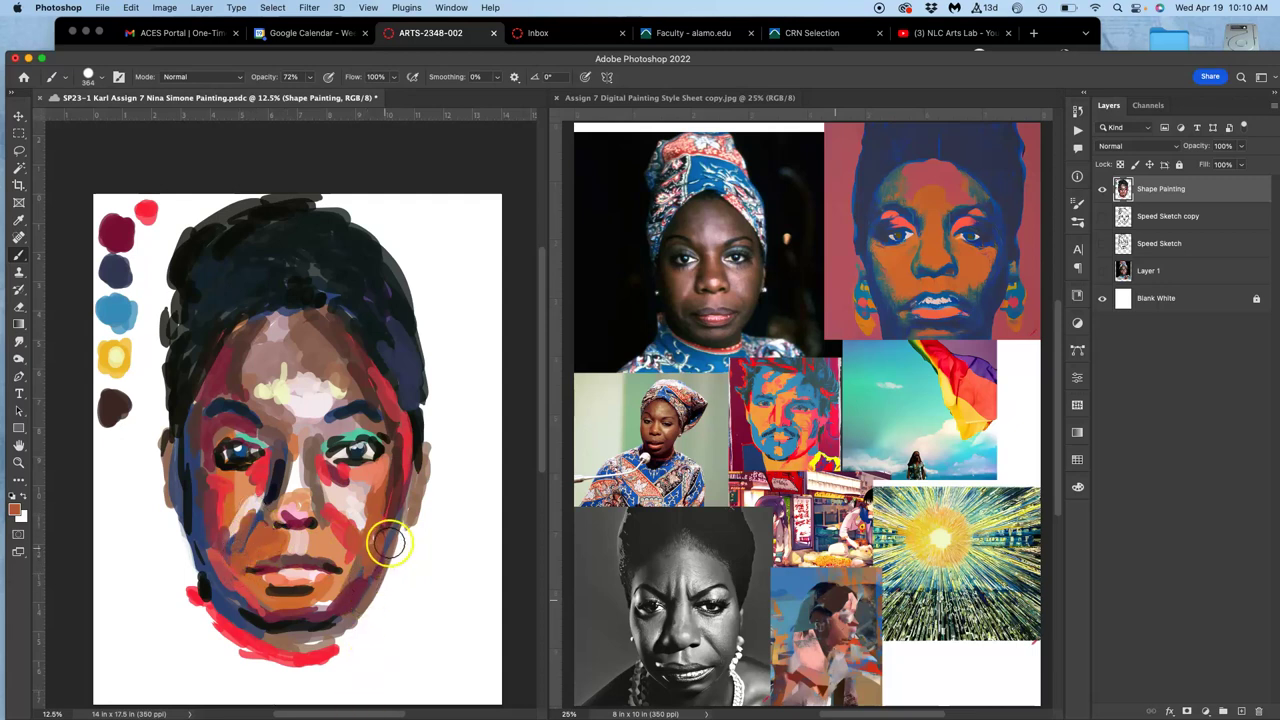
pyautogui.moveTo(320, 400)
pyautogui.mouseDown()
pyautogui.moveTo(304, 341)
pyautogui.moveTo(325, 368)
pyautogui.mouseUp()
pyautogui.moveTo(257, 533); pyautogui.dragTo(217, 533)
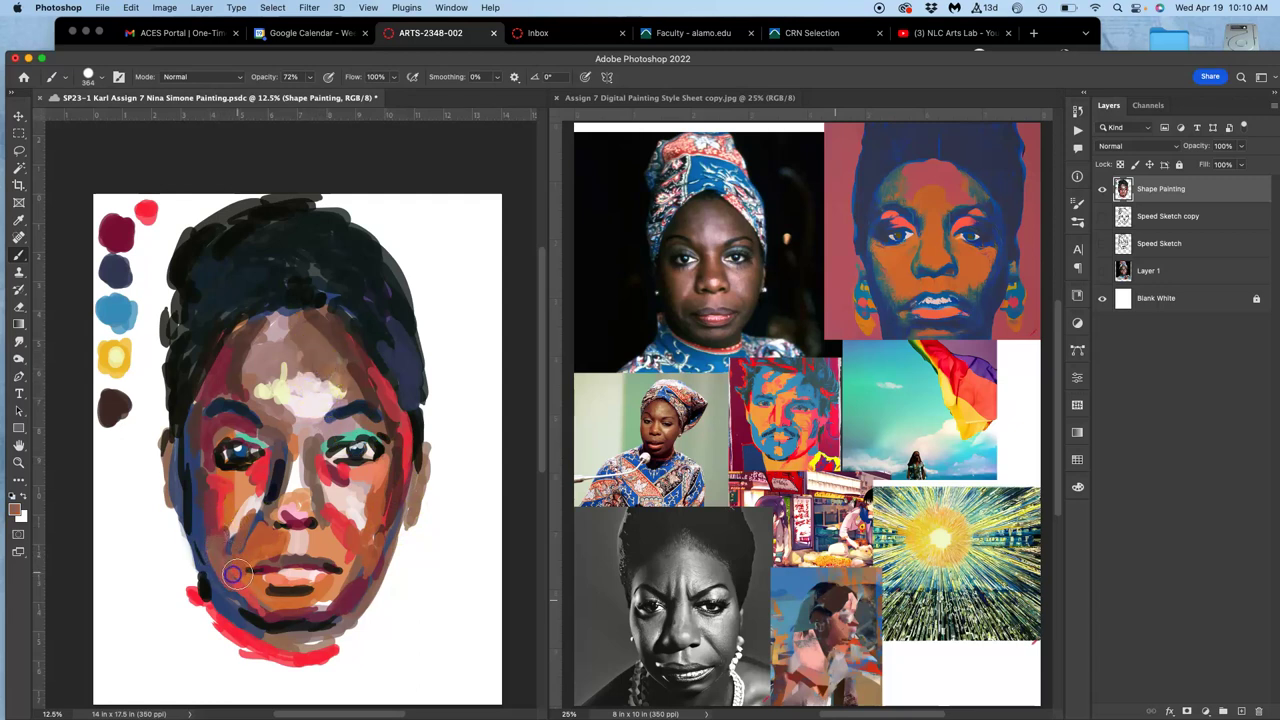
pyautogui.moveTo(250, 561)
pyautogui.mouseDown()
pyautogui.moveTo(283, 574)
pyautogui.moveTo(285, 558)
pyautogui.moveTo(253, 538)
pyautogui.moveTo(285, 586)
pyautogui.moveTo(243, 548)
pyautogui.mouseUp()
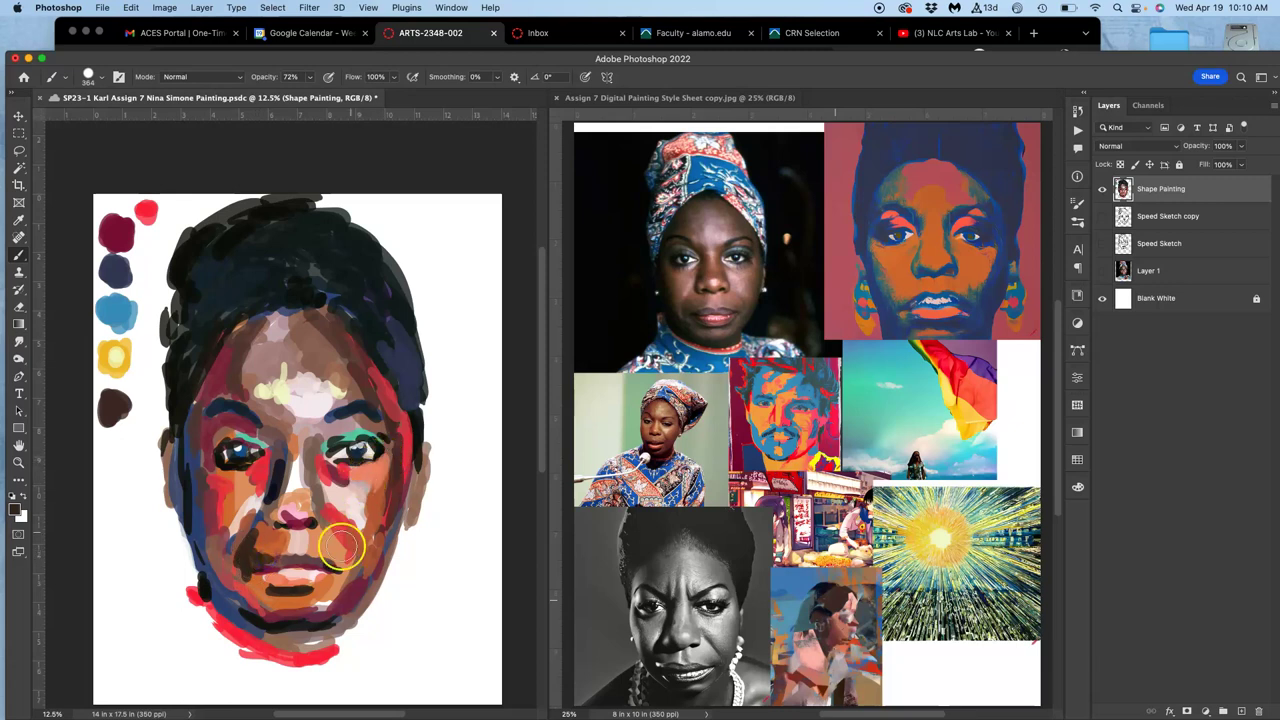
# Hide and show the Blank White layer to check the paint coverage on the face
pyautogui.click(1104, 298)
pyautogui.click(1104, 298)
pyautogui.click(1104, 297)
pyautogui.click(1104, 296)
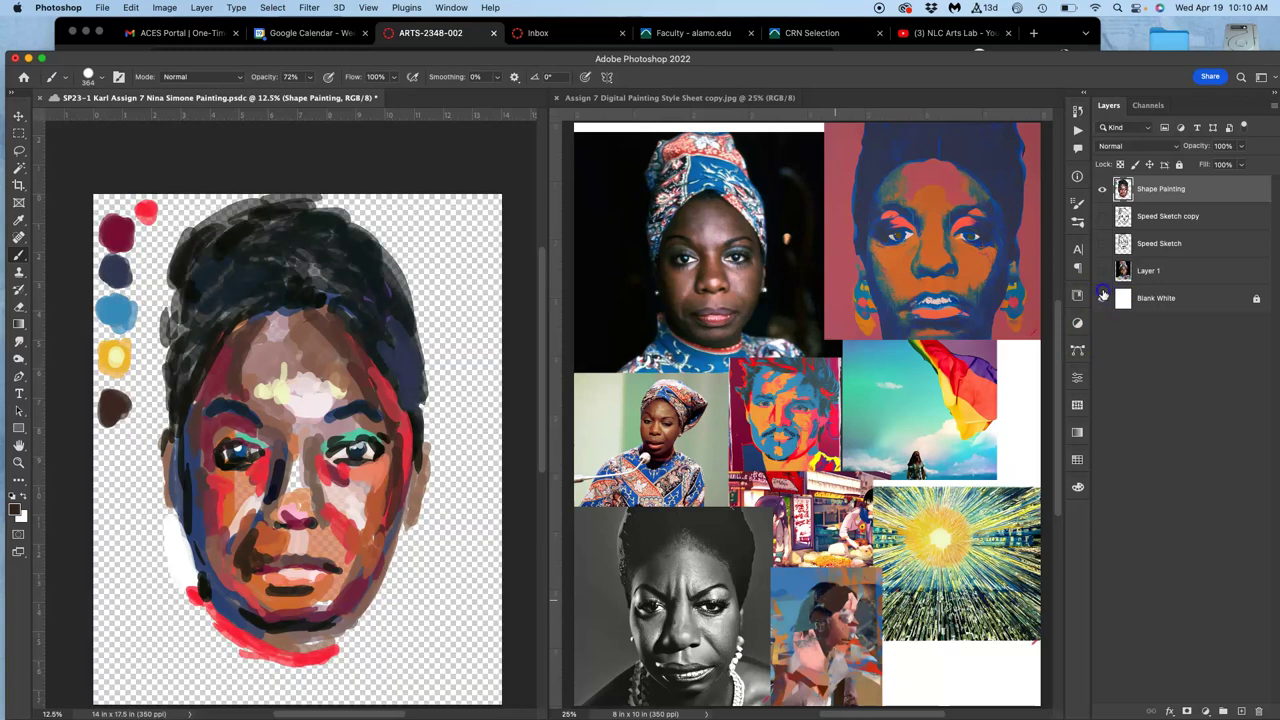
pyautogui.click(1104, 296)
# Paint the right cheek beside the nose with salmon sampled from under the right eye
pyautogui.click(334, 522)
pyautogui.keyDown('alt'); pyautogui.click(367, 477); pyautogui.keyUp('alt')
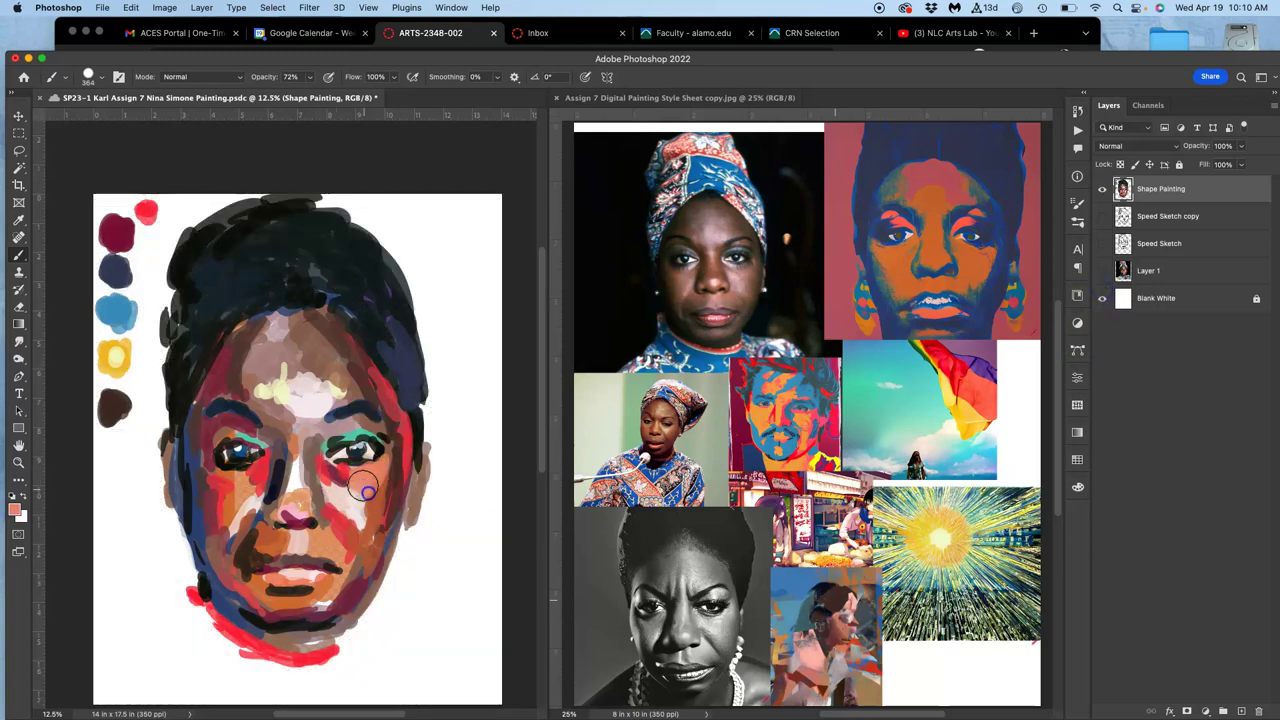
pyautogui.moveTo(358, 512); pyautogui.dragTo(338, 524)
pyautogui.moveTo(360, 494); pyautogui.dragTo(352, 518)
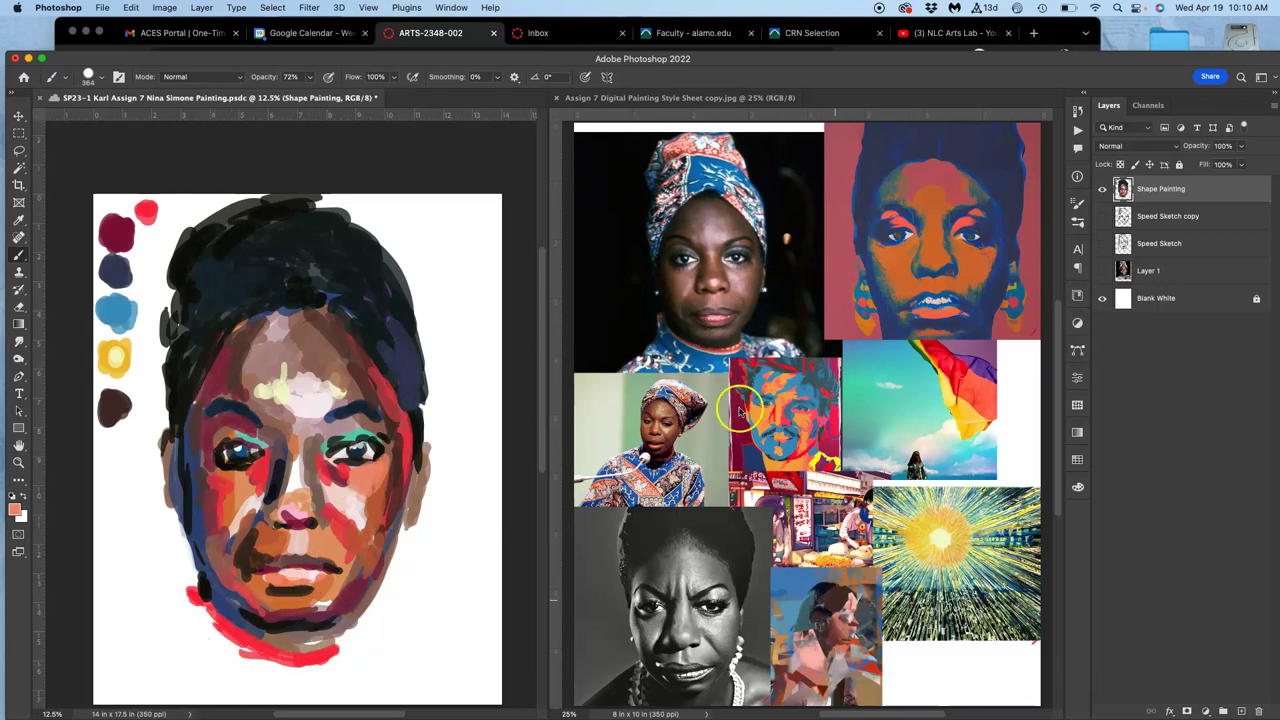
# Block in the turtleneck with dark blue sampled from the reference photo's clothing and the shoulders with the palette's light blue
pyautogui.keyDown('alt'); pyautogui.click(697, 345); pyautogui.keyUp('alt')
pyautogui.moveTo(190, 618)
pyautogui.mouseDown()
pyautogui.moveTo(242, 662)
pyautogui.moveTo(211, 640)
pyautogui.moveTo(293, 668)
pyautogui.moveTo(254, 670)
pyautogui.moveTo(347, 667)
pyautogui.moveTo(277, 684)
pyautogui.moveTo(230, 661)
pyautogui.moveTo(274, 708)
pyautogui.moveTo(332, 688)
pyautogui.mouseUp()
pyautogui.keyDown('alt'); pyautogui.click(145, 347); pyautogui.keyUp('alt')
pyautogui.keyDown('alt'); pyautogui.click(119, 319); pyautogui.keyUp('alt')
pyautogui.moveTo(164, 649)
pyautogui.mouseDown()
pyautogui.moveTo(171, 636)
pyautogui.moveTo(110, 680)
pyautogui.moveTo(100, 657)
pyautogui.moveTo(129, 686)
pyautogui.moveTo(174, 655)
pyautogui.moveTo(217, 686)
pyautogui.moveTo(203, 686)
pyautogui.mouseUp()
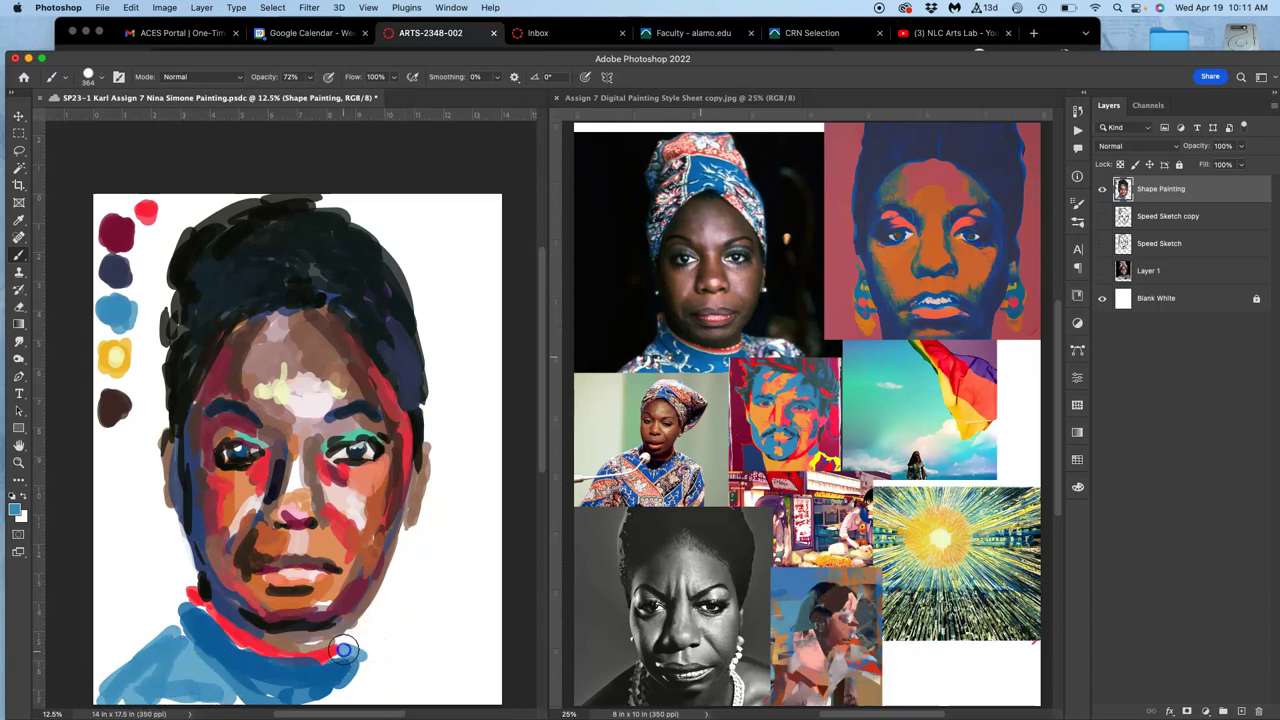
pyautogui.moveTo(344, 643)
pyautogui.mouseDown()
pyautogui.moveTo(417, 656)
pyautogui.moveTo(456, 692)
pyautogui.moveTo(409, 664)
pyautogui.moveTo(321, 698)
pyautogui.mouseUp()
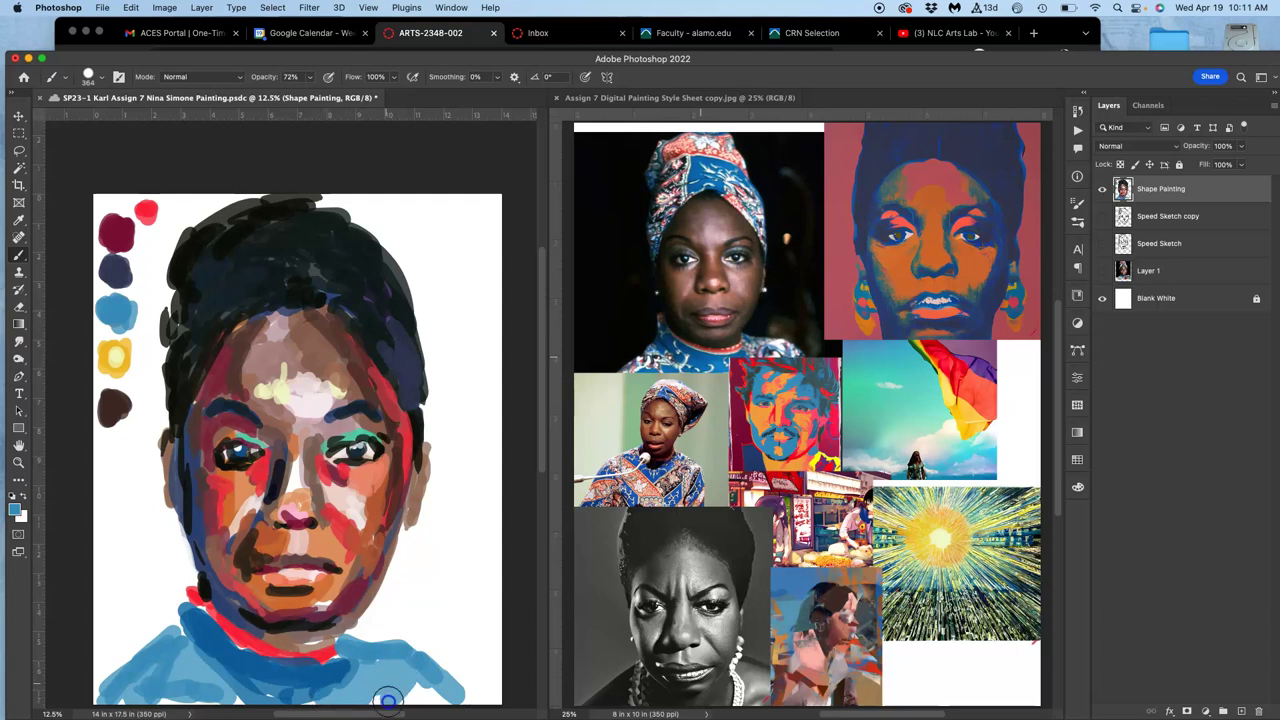
# Compare the canvas with the Shape Painting layer hidden and shown, and scale that layer to about 90% around its center
pyautogui.press('super+minus')
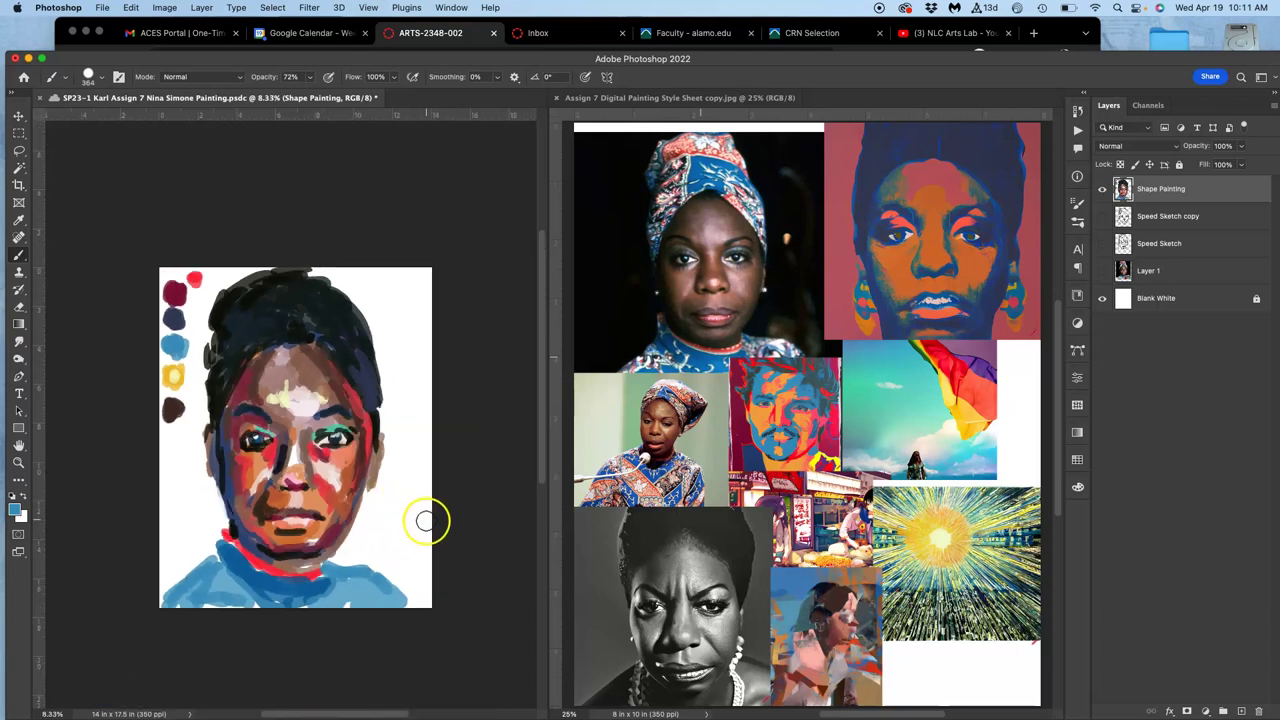
pyautogui.click(1102, 190)
pyautogui.click(1102, 190)
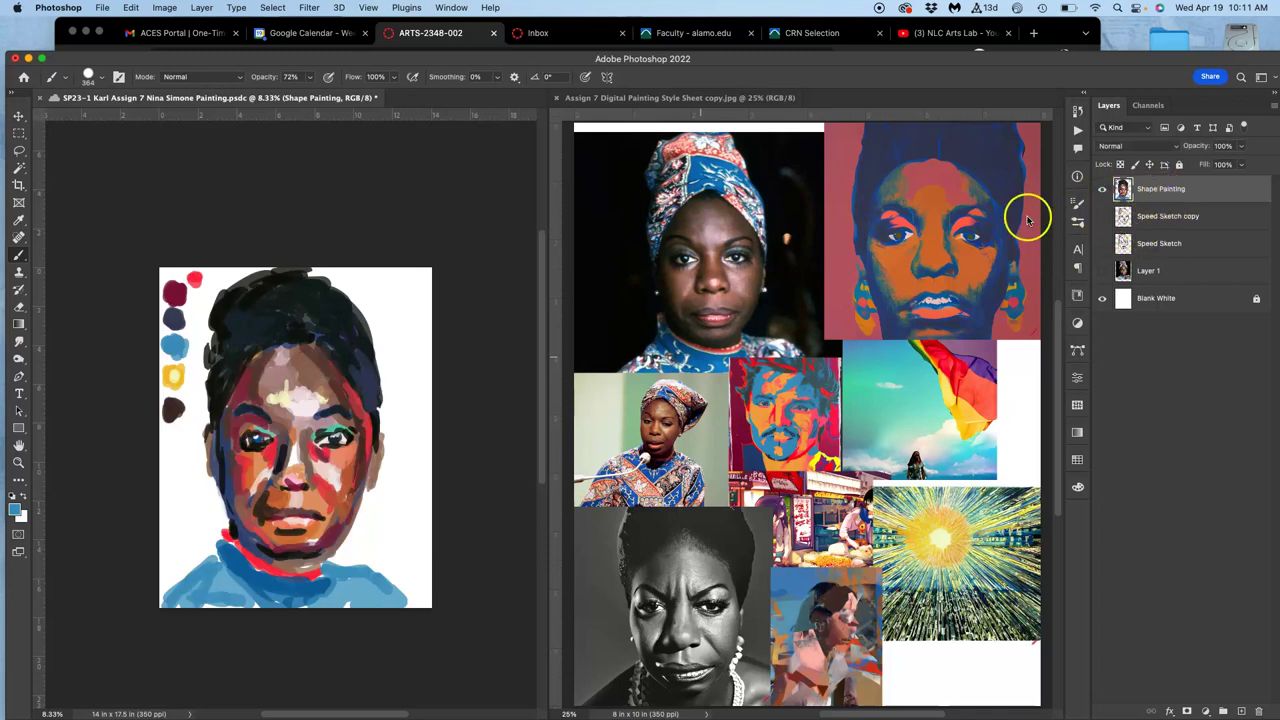
pyautogui.press('super+t')
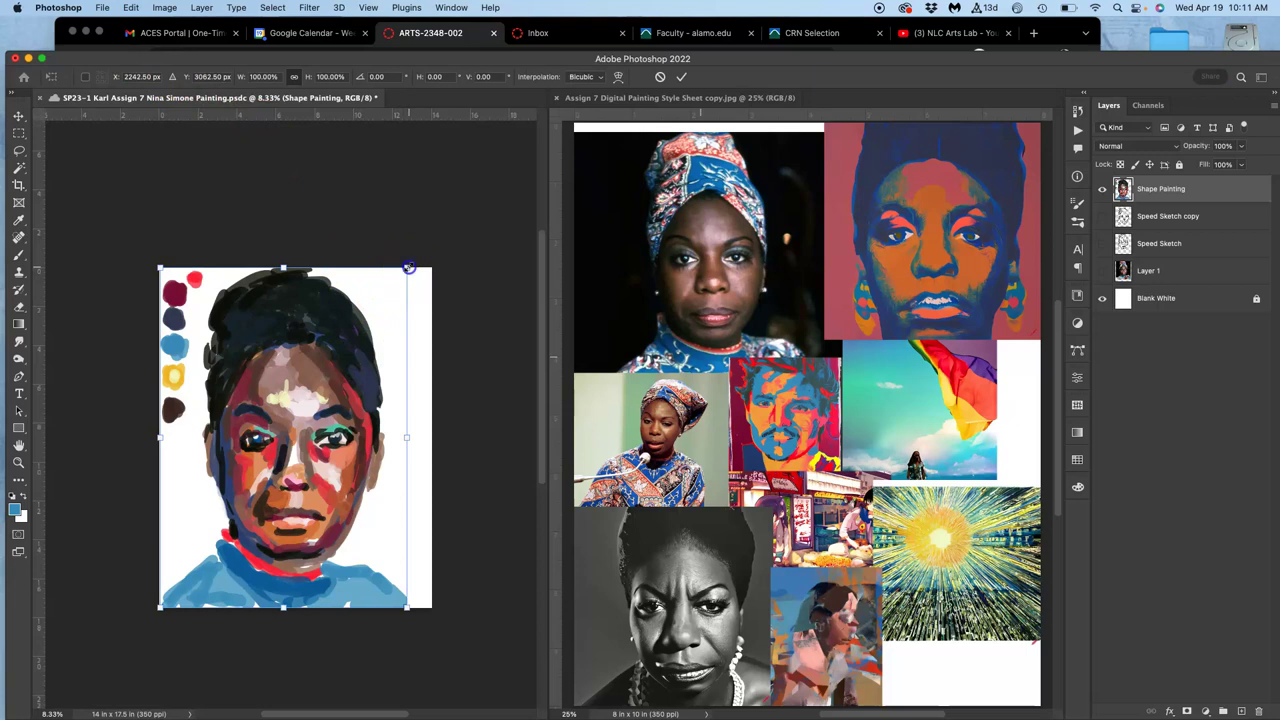
pyautogui.moveTo(406, 270); pyautogui.dragTo(396, 285)
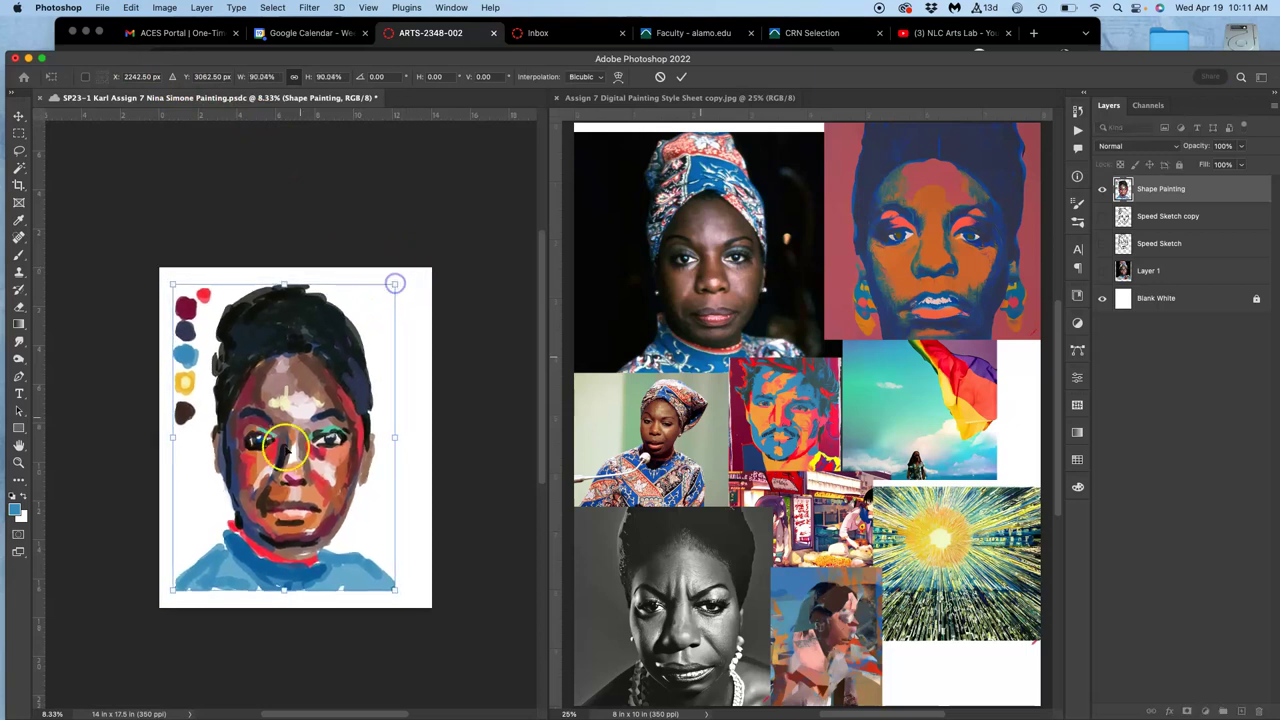
pyautogui.press('Return')
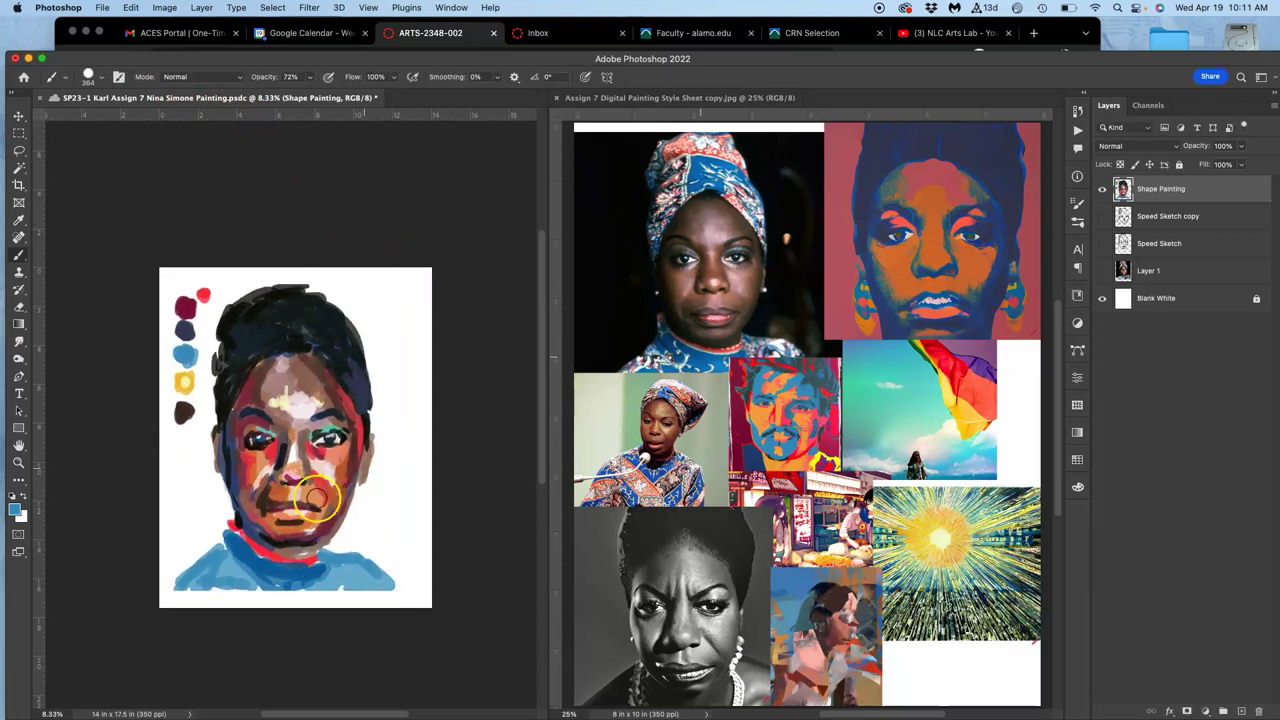
# Add light blue highlights along the right side of the hair and fill out the lower edge of the shirt with the same blue
pyautogui.press('super+equal')
pyautogui.rightClick(322, 517)
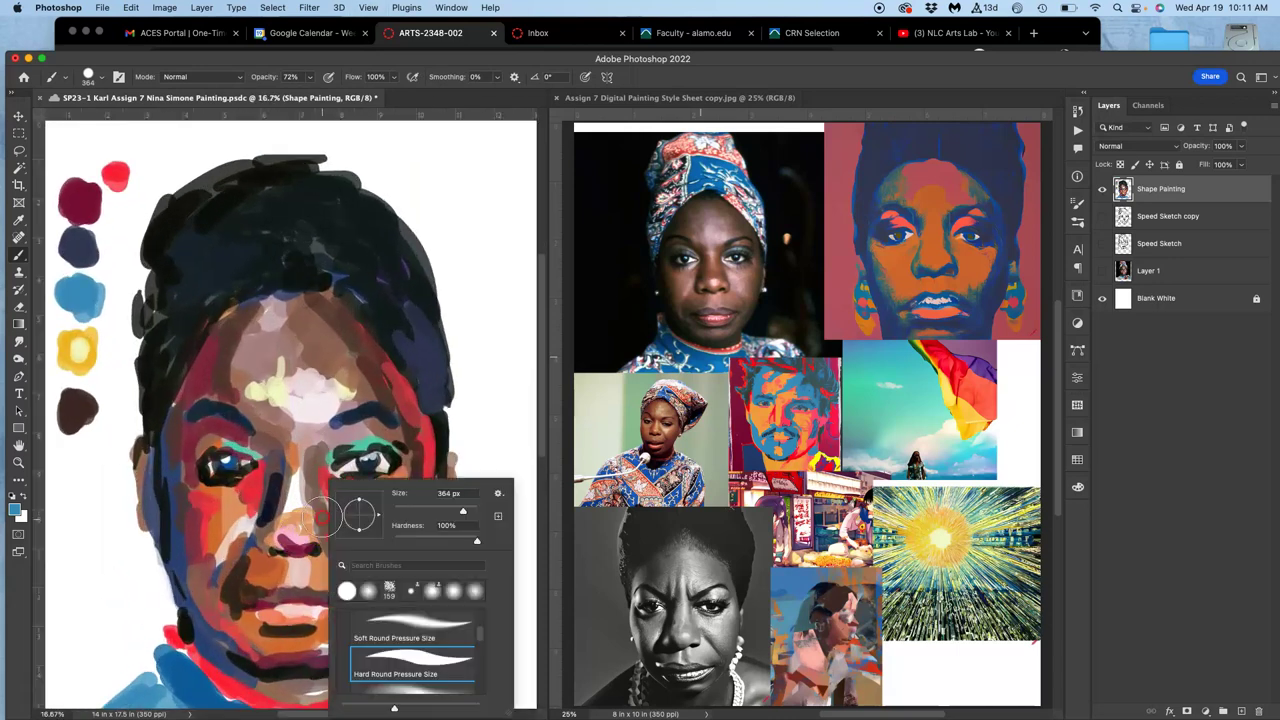
pyautogui.click(428, 362)
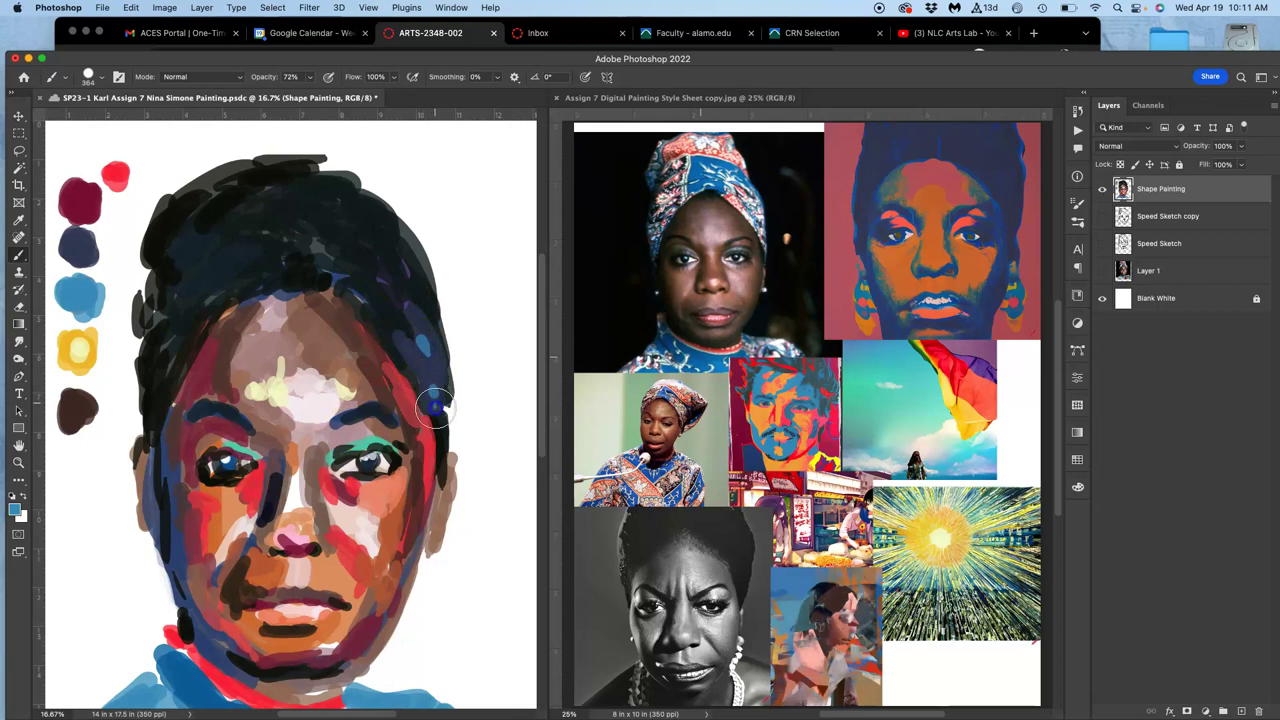
pyautogui.scroll(-5, 397, 363)
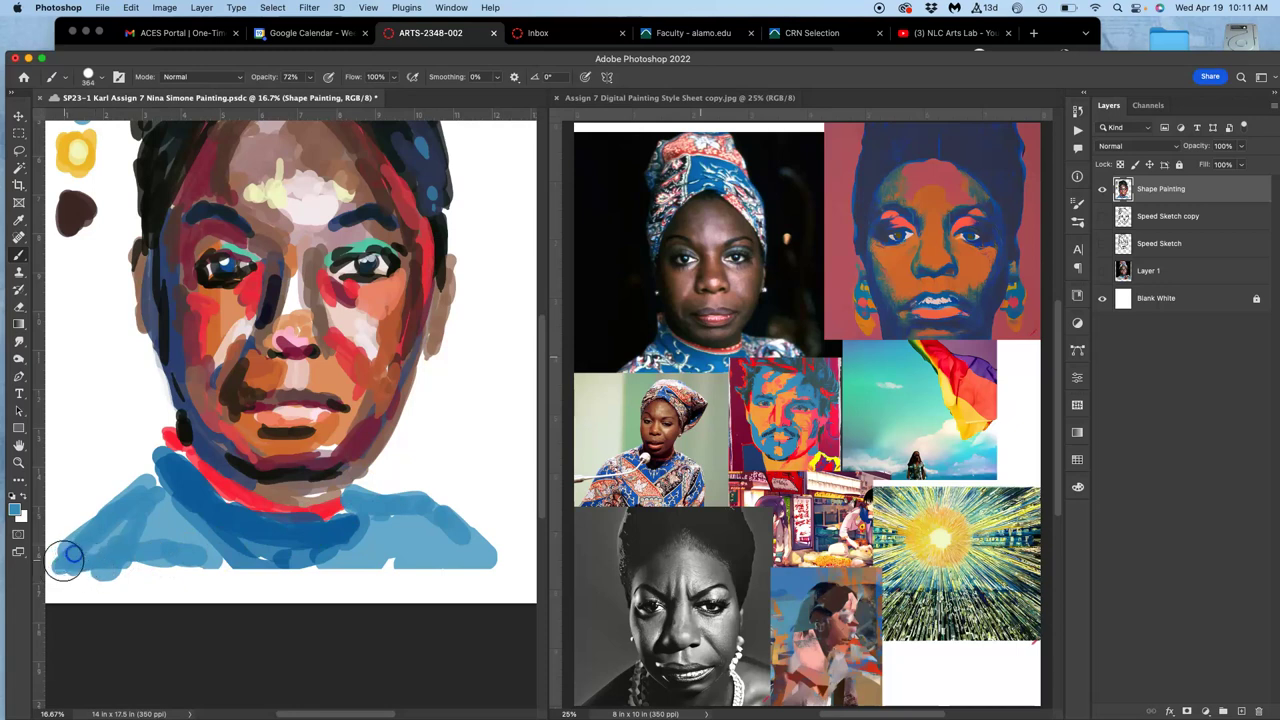
pyautogui.moveTo(137, 553)
pyautogui.mouseDown()
pyautogui.moveTo(233, 568)
pyautogui.moveTo(347, 539)
pyautogui.moveTo(295, 571)
pyautogui.moveTo(361, 527)
pyautogui.moveTo(425, 549)
pyautogui.moveTo(410, 572)
pyautogui.moveTo(394, 559)
pyautogui.moveTo(469, 548)
pyautogui.moveTo(383, 552)
pyautogui.moveTo(431, 569)
pyautogui.moveTo(464, 557)
pyautogui.moveTo(451, 569)
pyautogui.moveTo(342, 558)
pyautogui.mouseUp()
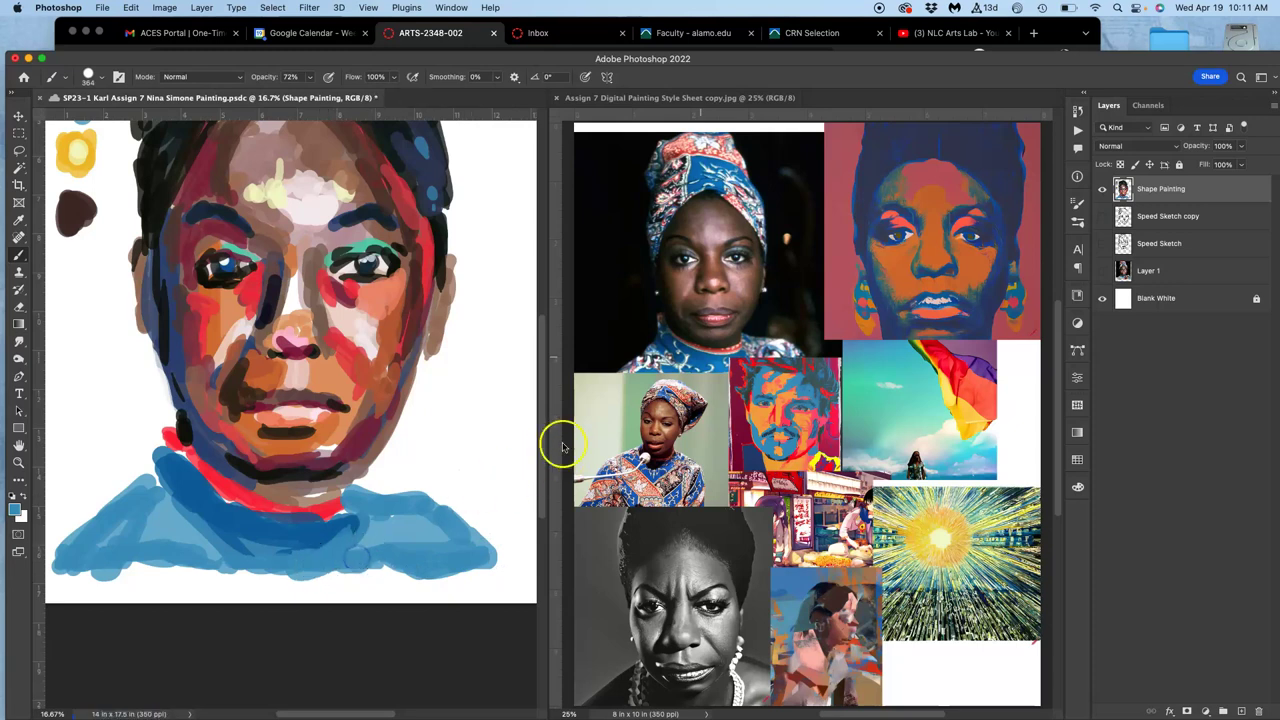
# Paint the bridge of the nose with orange sampled from the references and yellow sampled from the palette swatch
pyautogui.press('super+minus')
pyautogui.press('super+minus')
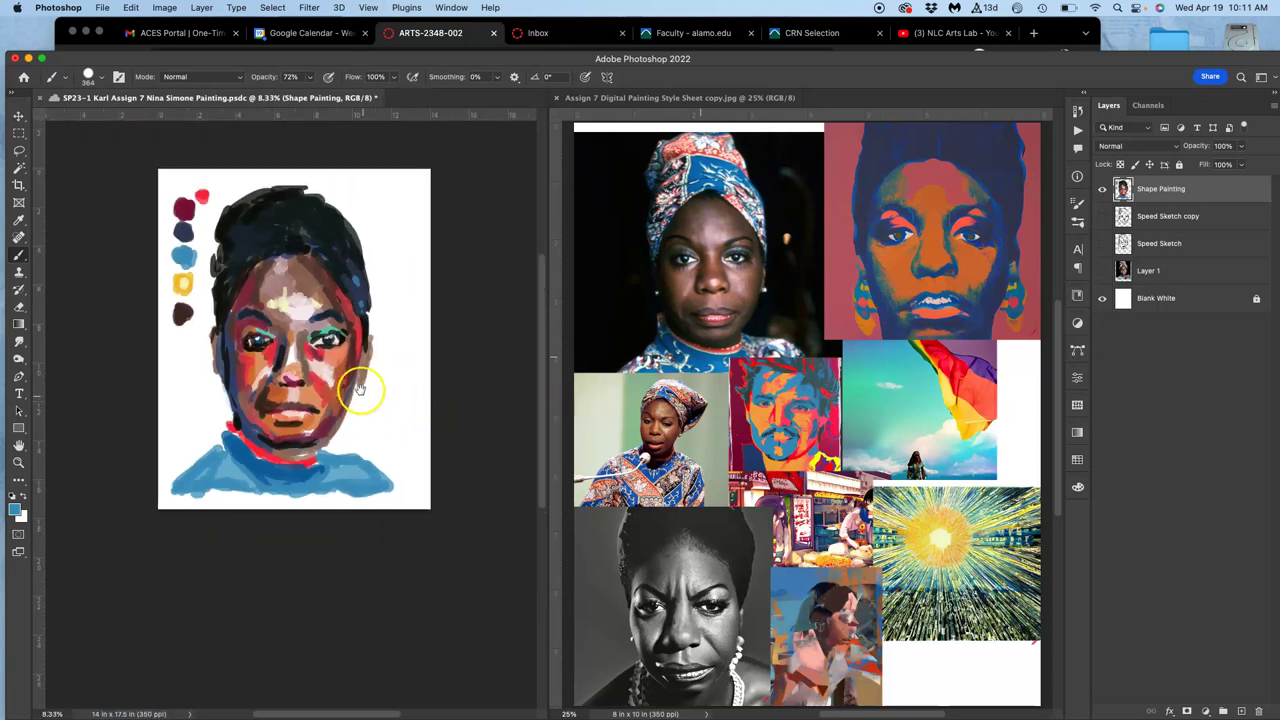
pyautogui.moveTo(366, 367); pyautogui.dragTo(422, 419)
pyautogui.scroll(2, 428, 393)
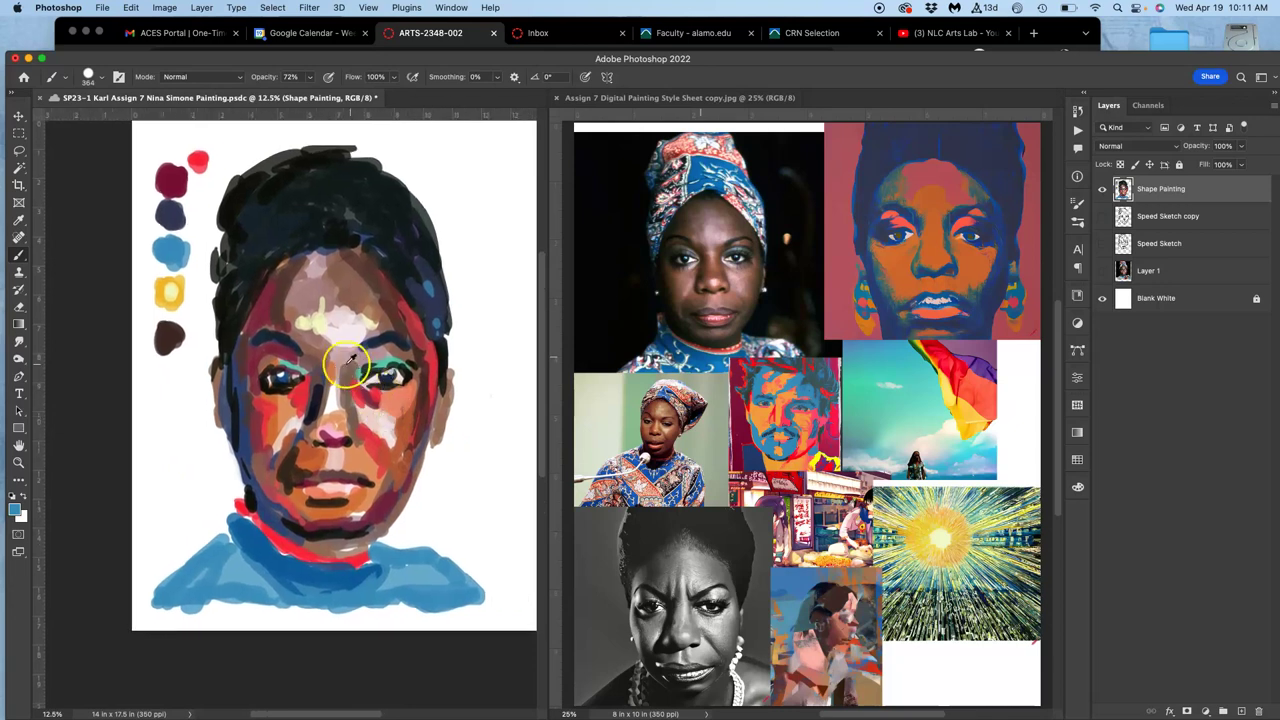
pyautogui.moveTo(352, 382)
pyautogui.mouseDown()
pyautogui.moveTo(363, 366)
pyautogui.moveTo(420, 372)
pyautogui.mouseUp()
pyautogui.keyDown('alt'); pyautogui.click(321, 490); pyautogui.keyUp('alt')
pyautogui.moveTo(333, 410); pyautogui.dragTo(333, 382)
pyautogui.click(773, 413)
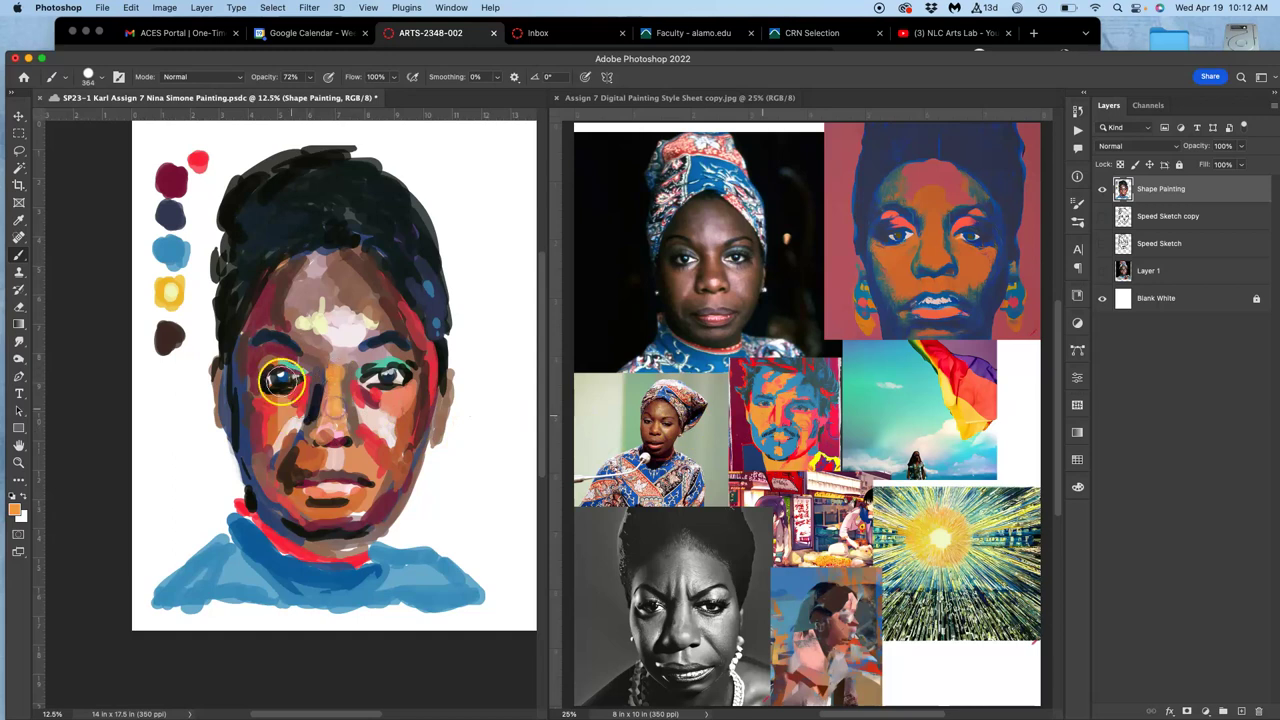
pyautogui.keyDown('alt'); pyautogui.click(163, 287); pyautogui.keyUp('alt')
pyautogui.moveTo(335, 409); pyautogui.dragTo(340, 386)
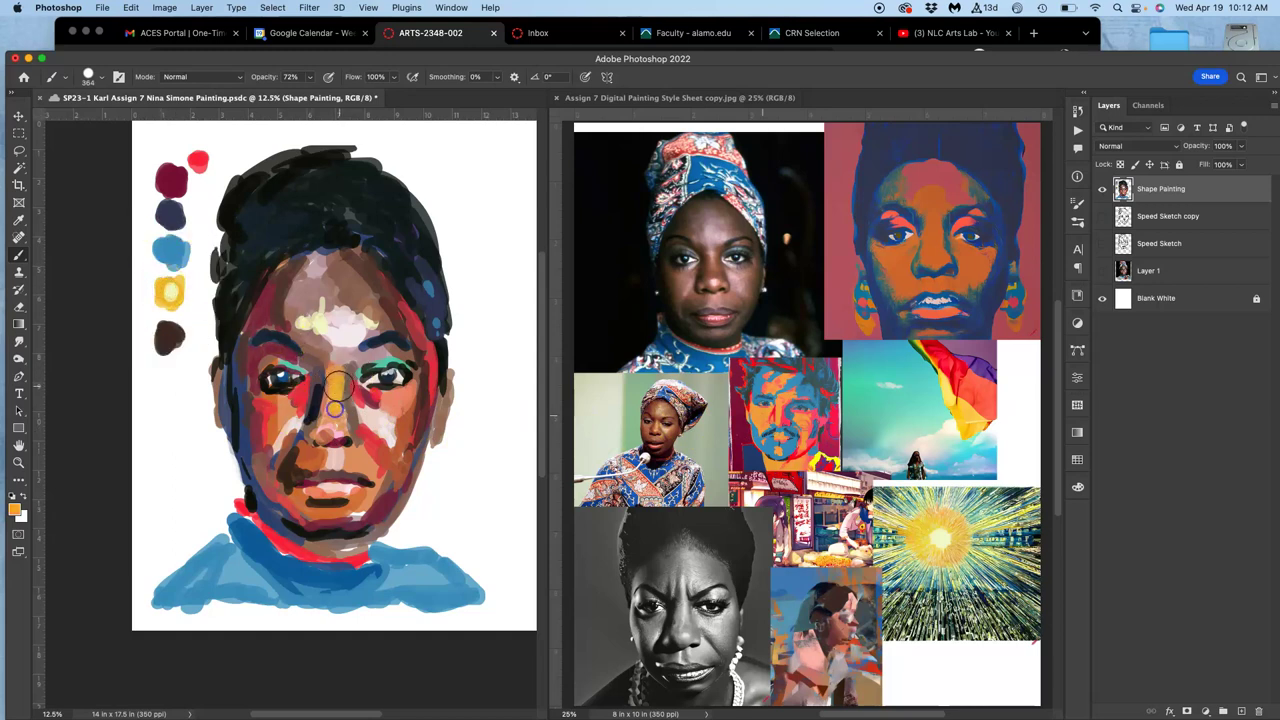
# Add yellow highlights across the center of the forehead and on both upper eyelids
pyautogui.click(330, 293)
pyautogui.moveTo(371, 319); pyautogui.dragTo(372, 321)
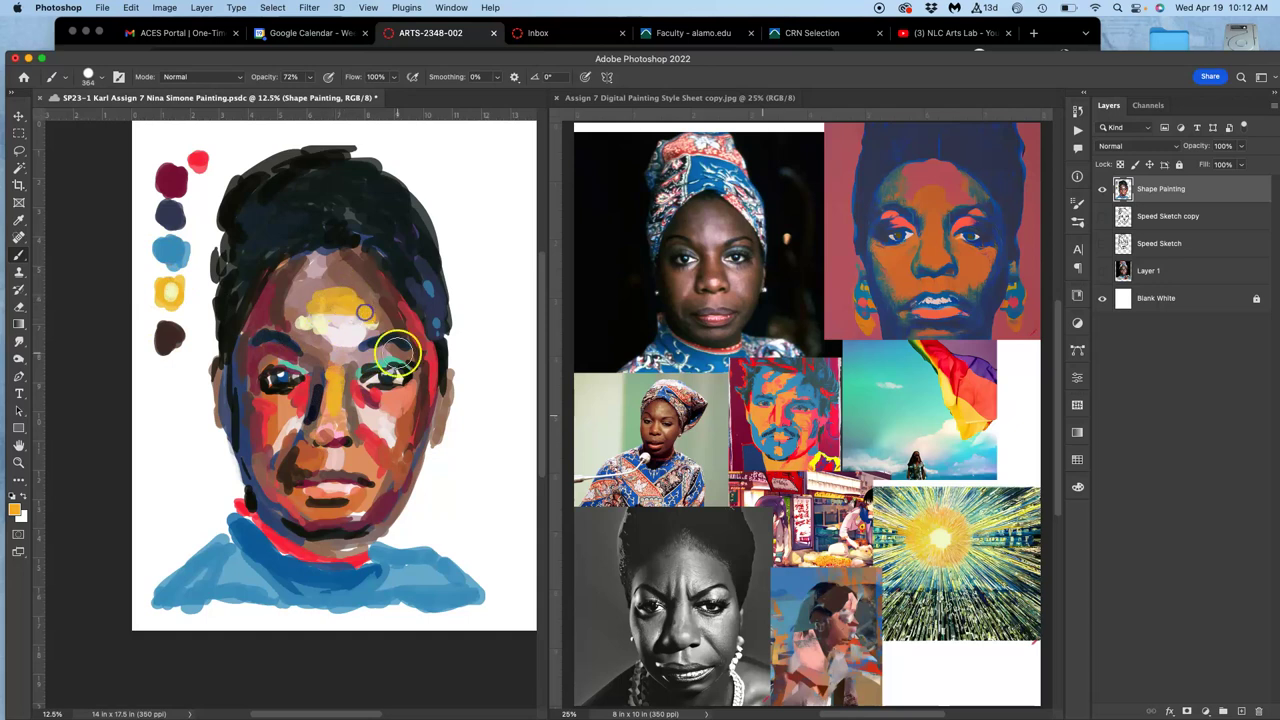
pyautogui.moveTo(265, 345); pyautogui.dragTo(280, 350)
pyautogui.click(219, 489)
pyautogui.click(331, 414)
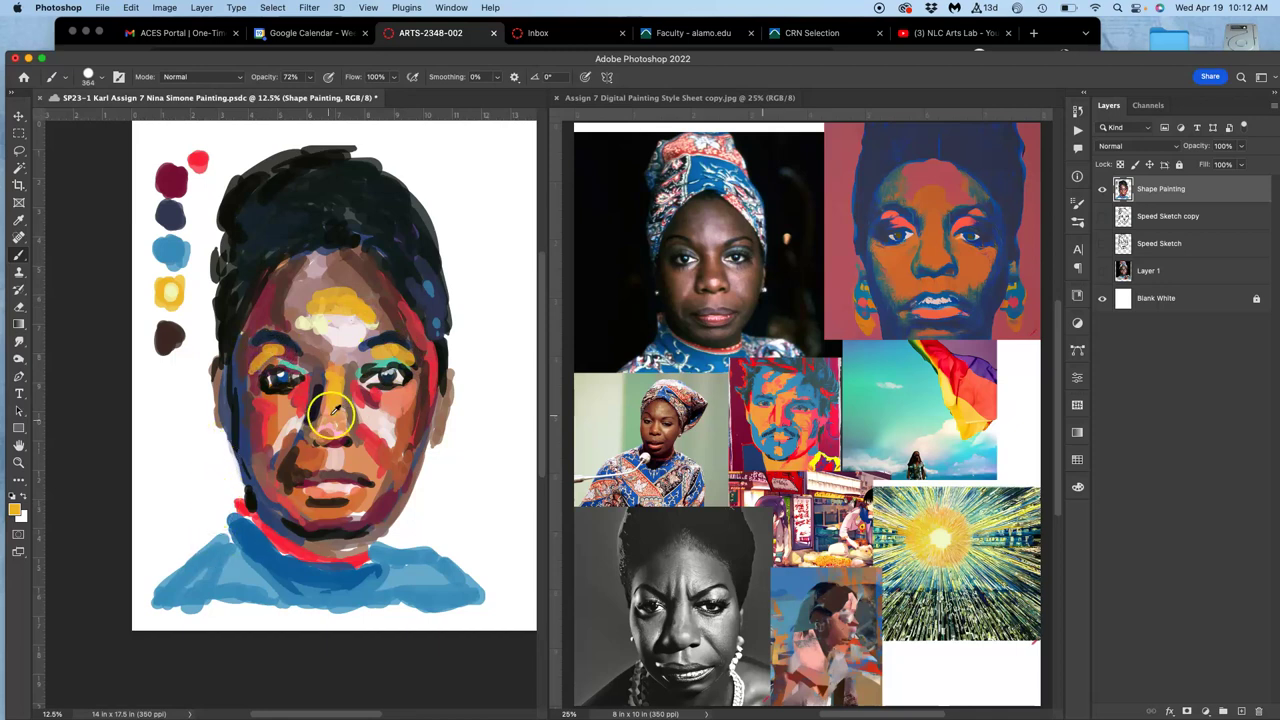
pyautogui.moveTo(288, 338)
pyautogui.mouseDown()
pyautogui.moveTo(243, 403)
pyautogui.moveTo(376, 332)
pyautogui.moveTo(268, 354)
pyautogui.mouseUp()
# Add pale pink highlights sampled from the forehead around the inner corners and undersides of both eyes
pyautogui.keyDown('alt'); pyautogui.click(339, 348); pyautogui.keyUp('alt')
pyautogui.click(306, 381)
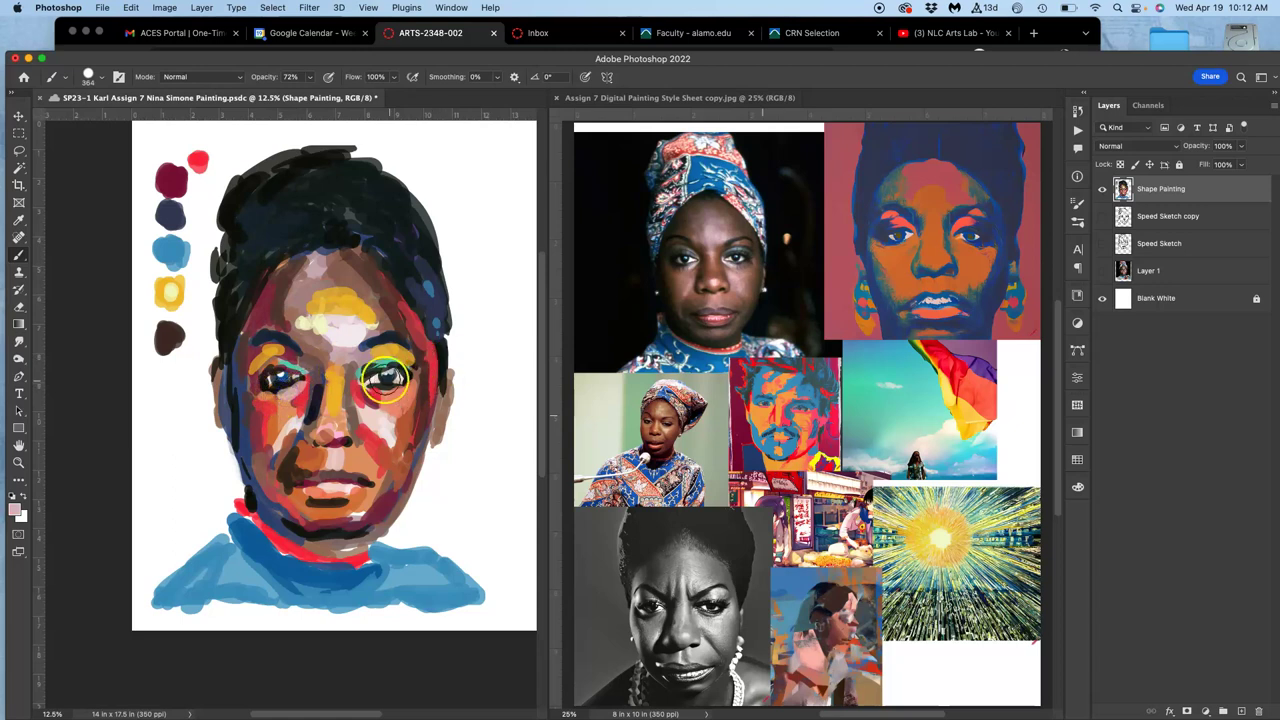
pyautogui.keyDown('alt'); pyautogui.click(351, 338); pyautogui.keyUp('alt')
pyautogui.moveTo(378, 387)
pyautogui.mouseDown()
pyautogui.moveTo(374, 411)
pyautogui.moveTo(361, 393)
pyautogui.mouseUp()
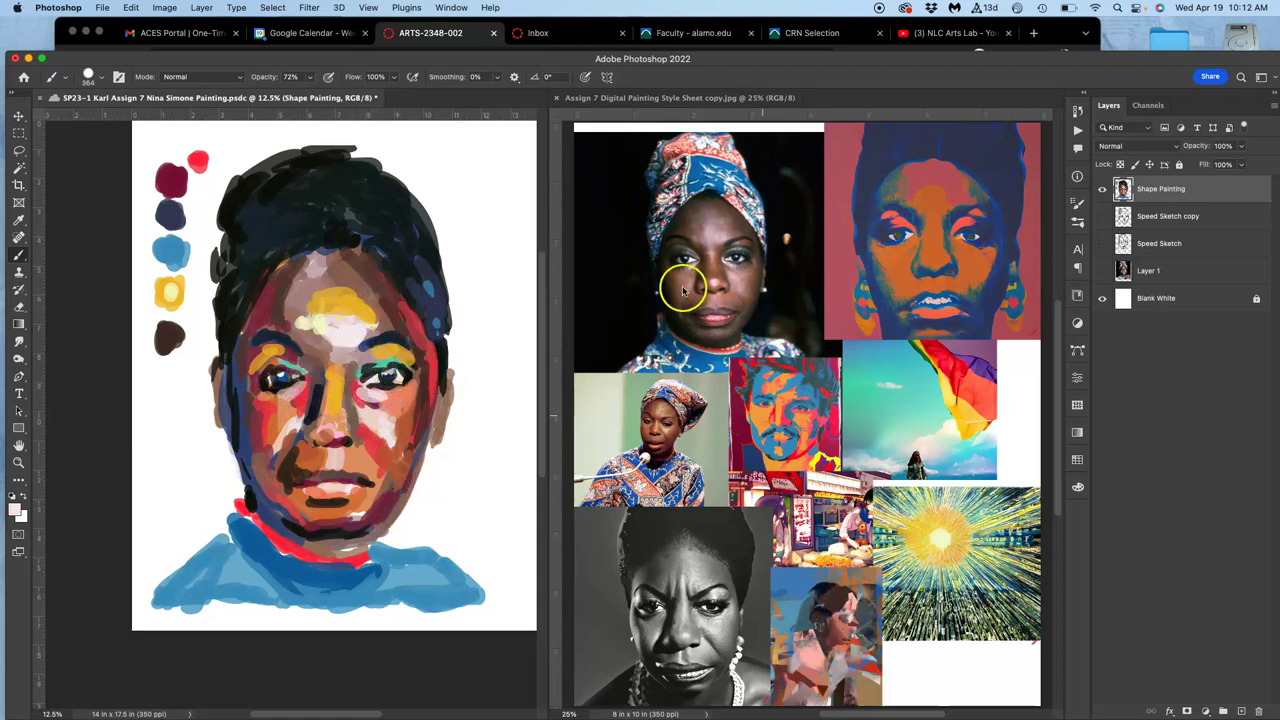
pyautogui.keyDown('alt'); pyautogui.click(368, 392); pyautogui.keyUp('alt')
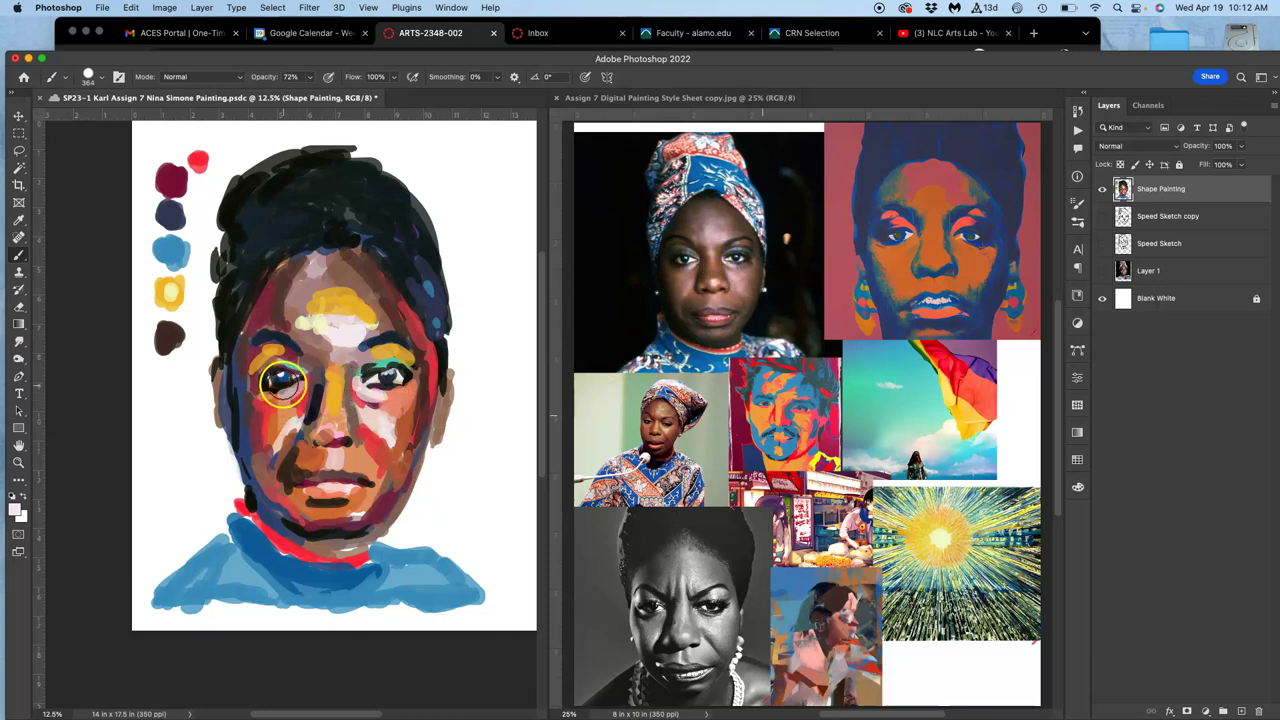
pyautogui.moveTo(300, 367); pyautogui.dragTo(298, 358)
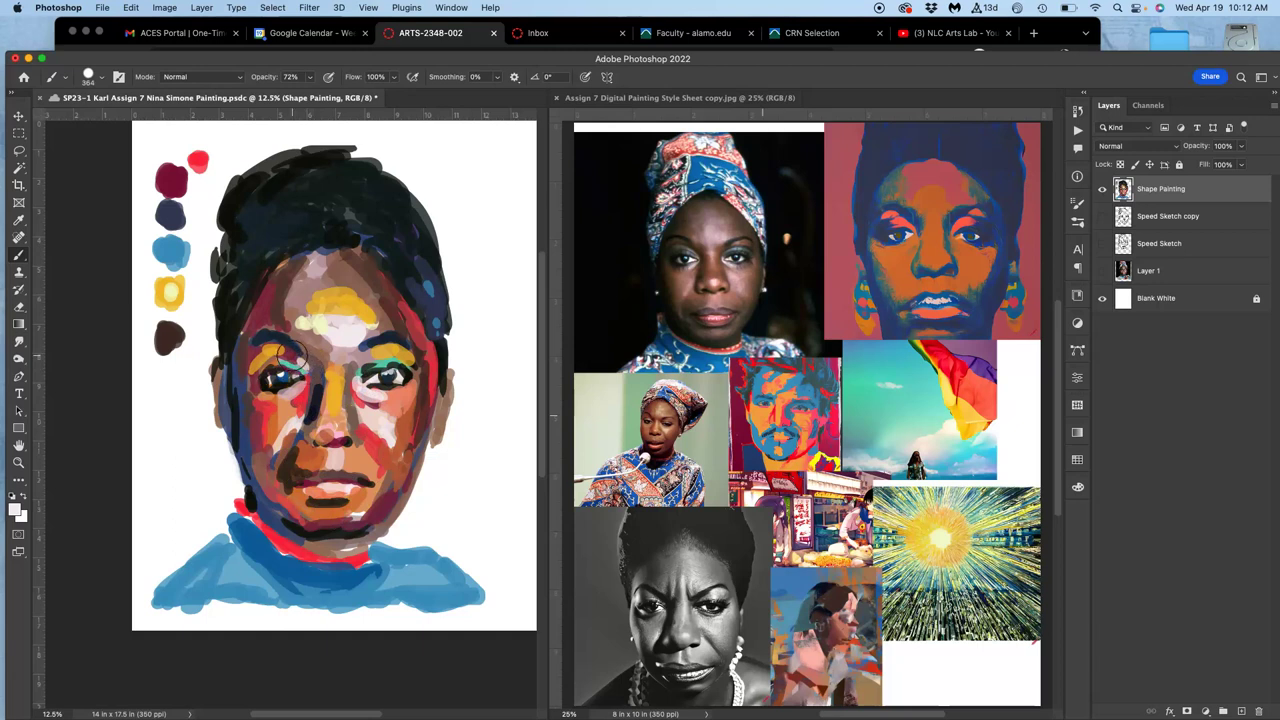
# Model the left cheek with sampled dark red and pale pink, and touch the left upper eyelid with the pale pink
pyautogui.moveTo(300, 445)
pyautogui.mouseDown()
pyautogui.moveTo(360, 449)
pyautogui.moveTo(275, 455)
pyautogui.mouseUp()
pyautogui.keyDown('alt'); pyautogui.click(270, 460); pyautogui.keyUp('alt')
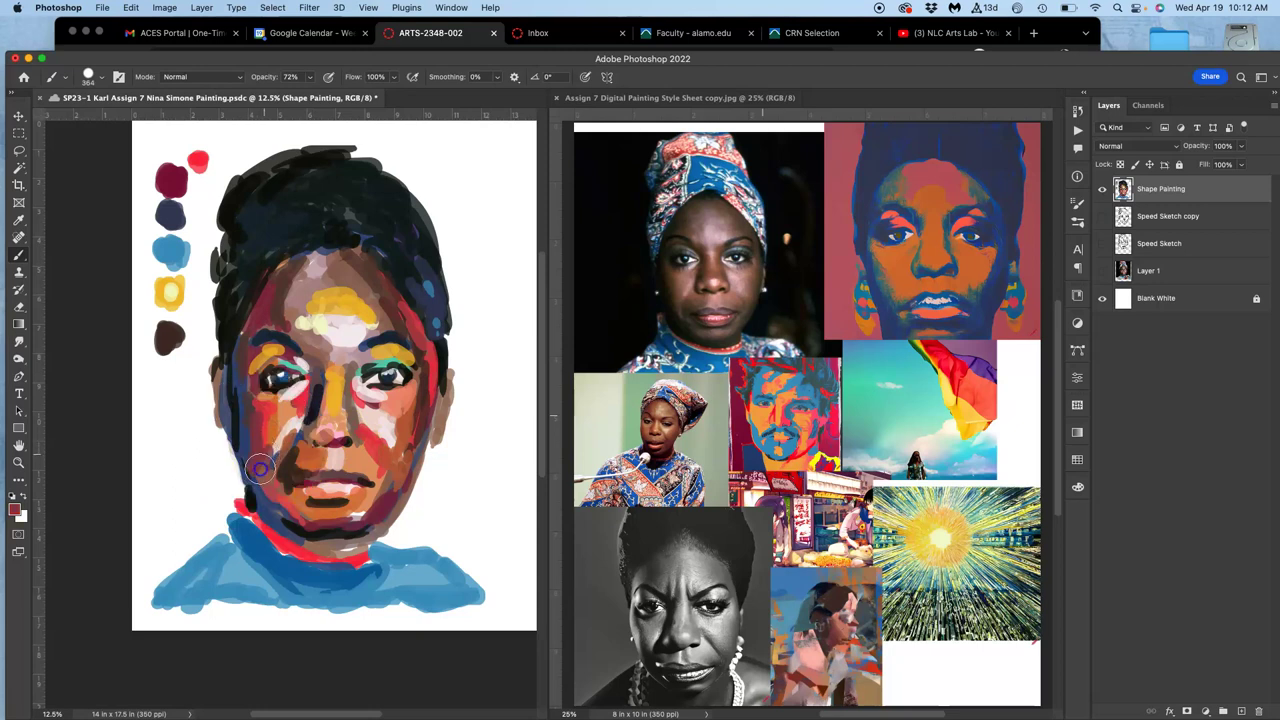
pyautogui.keyDown('alt'); pyautogui.click(383, 423); pyautogui.keyUp('alt')
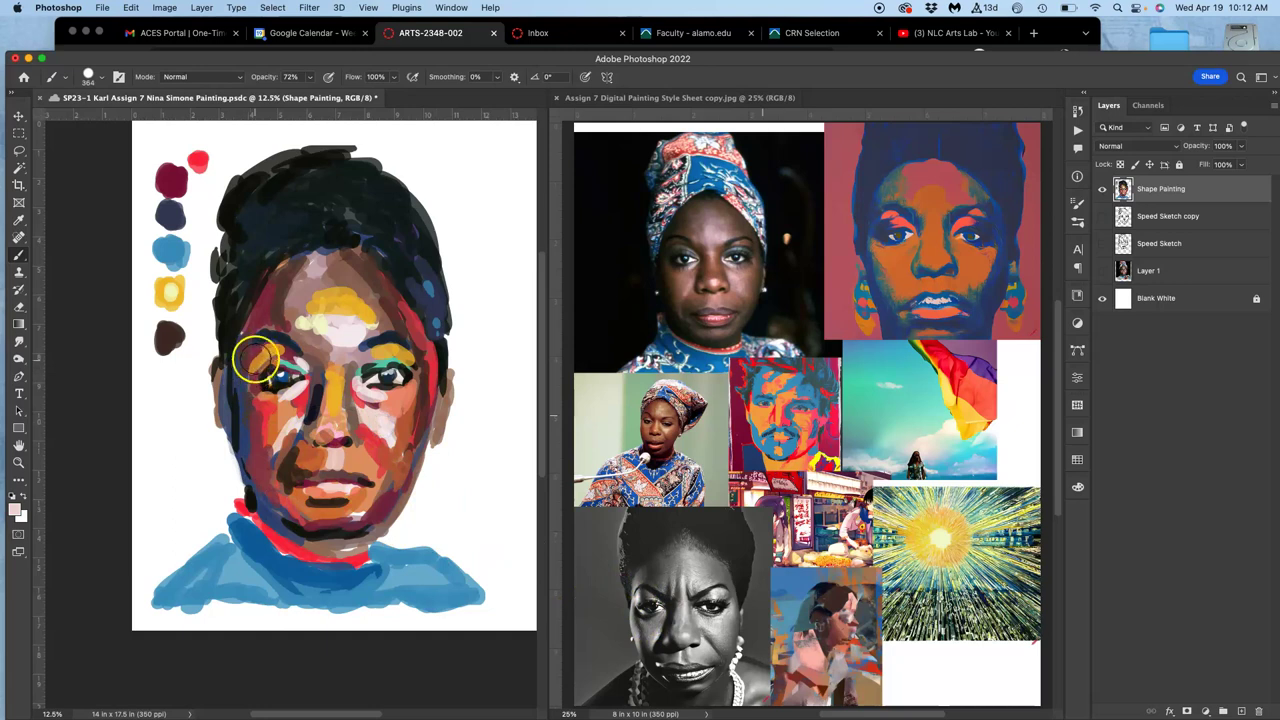
pyautogui.moveTo(257, 347); pyautogui.dragTo(263, 357)
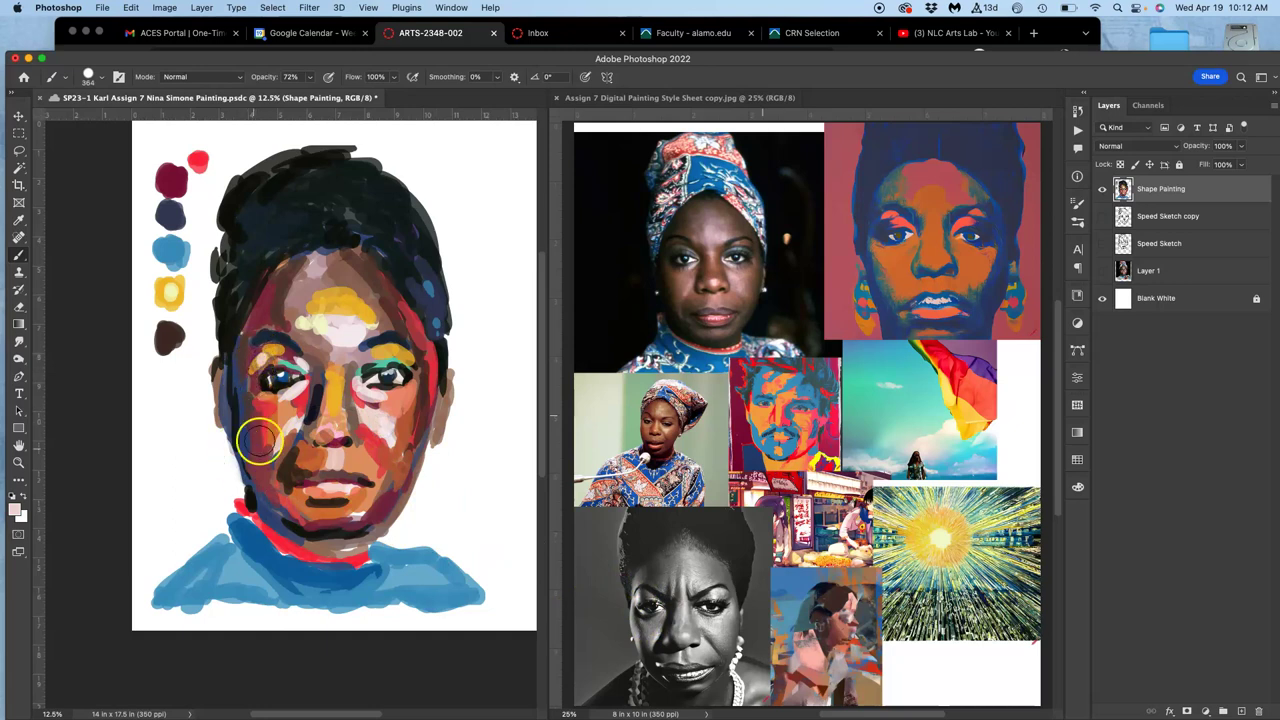
pyautogui.moveTo(282, 428)
pyautogui.mouseDown()
pyautogui.moveTo(258, 475)
pyautogui.moveTo(268, 484)
pyautogui.mouseUp()
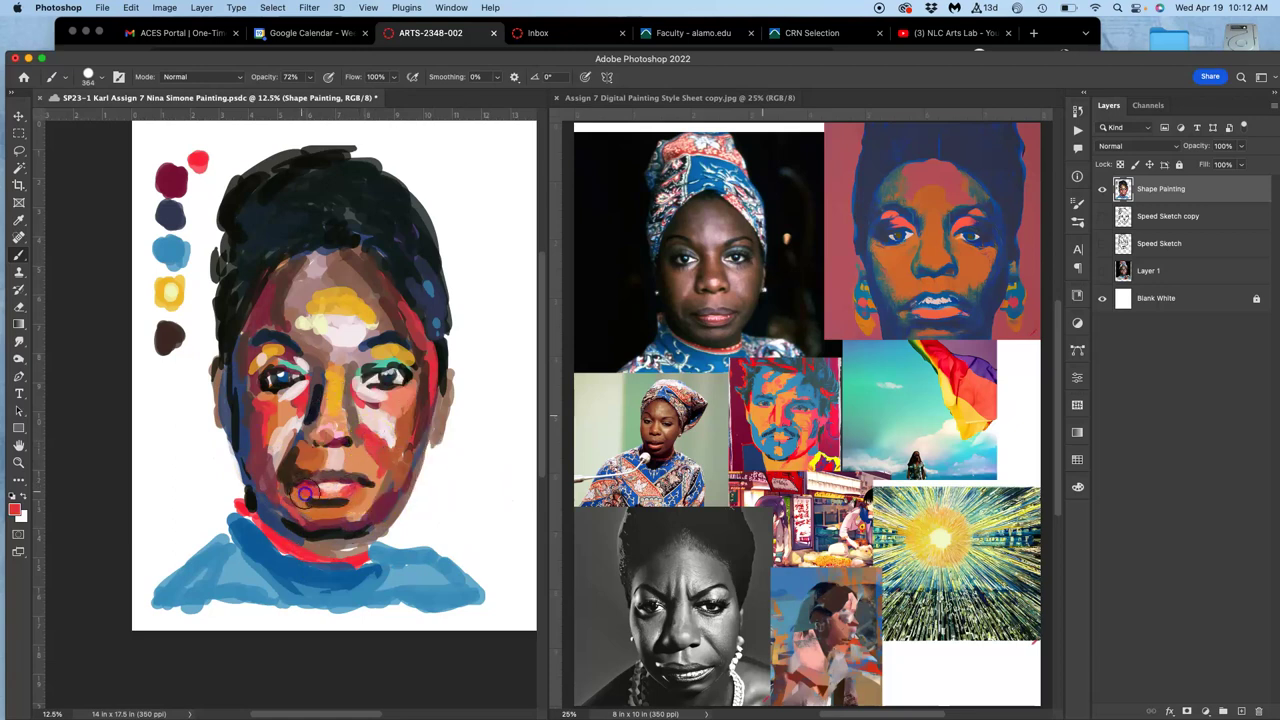
# Paint the chin below the lower lip with sampled orange, and add sampled red beside the left corner of the mouth
pyautogui.click(381, 501)
pyautogui.keyDown('alt'); pyautogui.click(360, 514); pyautogui.keyUp('alt')
pyautogui.moveTo(350, 504); pyautogui.dragTo(349, 490)
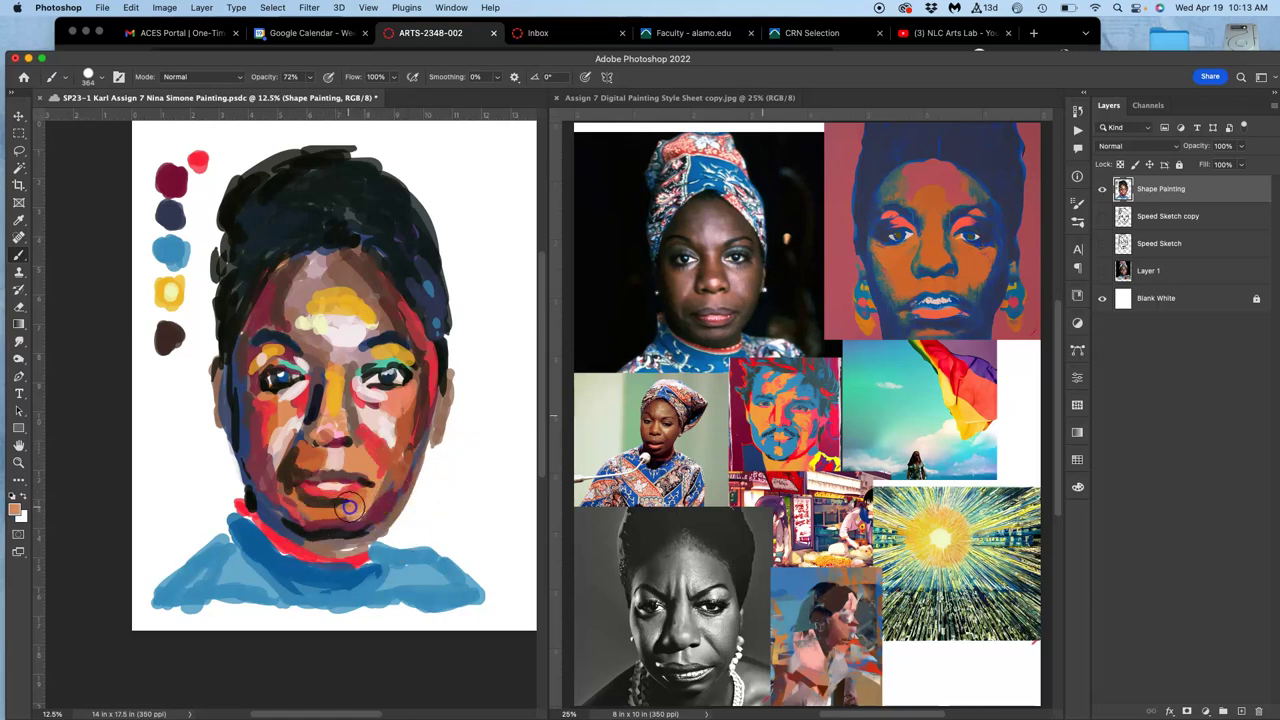
pyautogui.keyDown('alt'); pyautogui.click(363, 440); pyautogui.keyUp('alt')
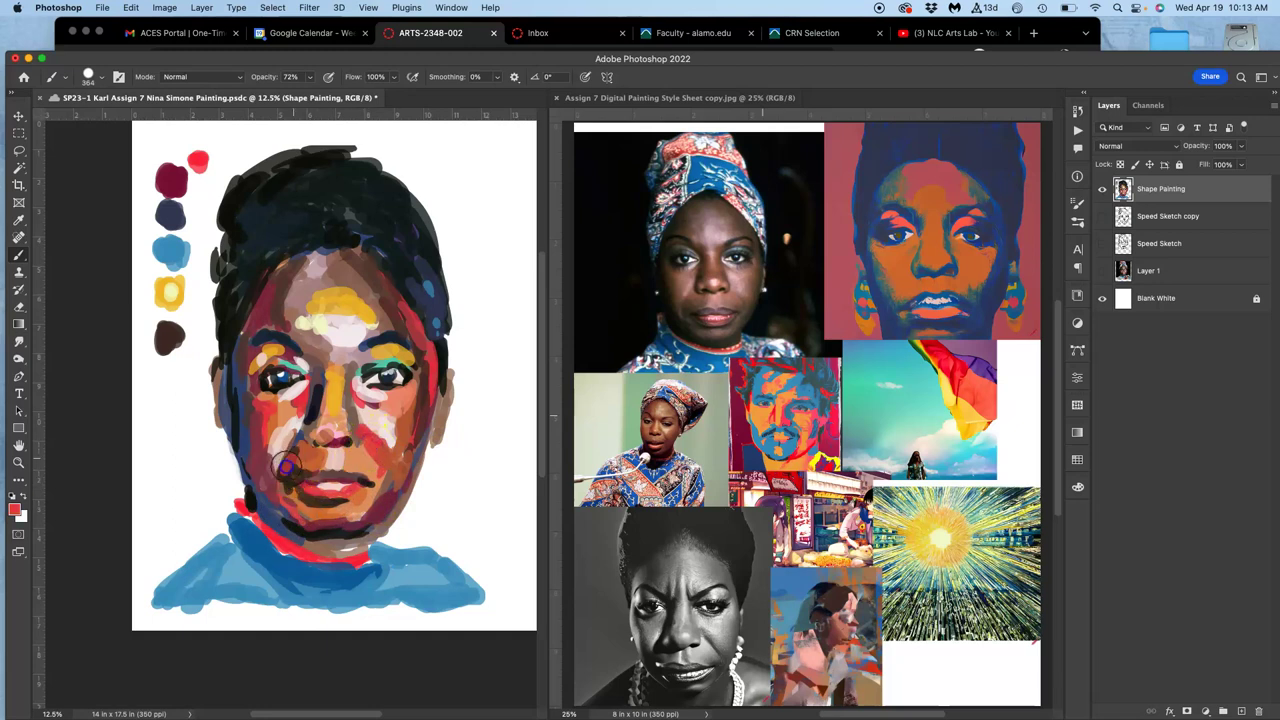
pyautogui.moveTo(310, 470); pyautogui.dragTo(300, 479)
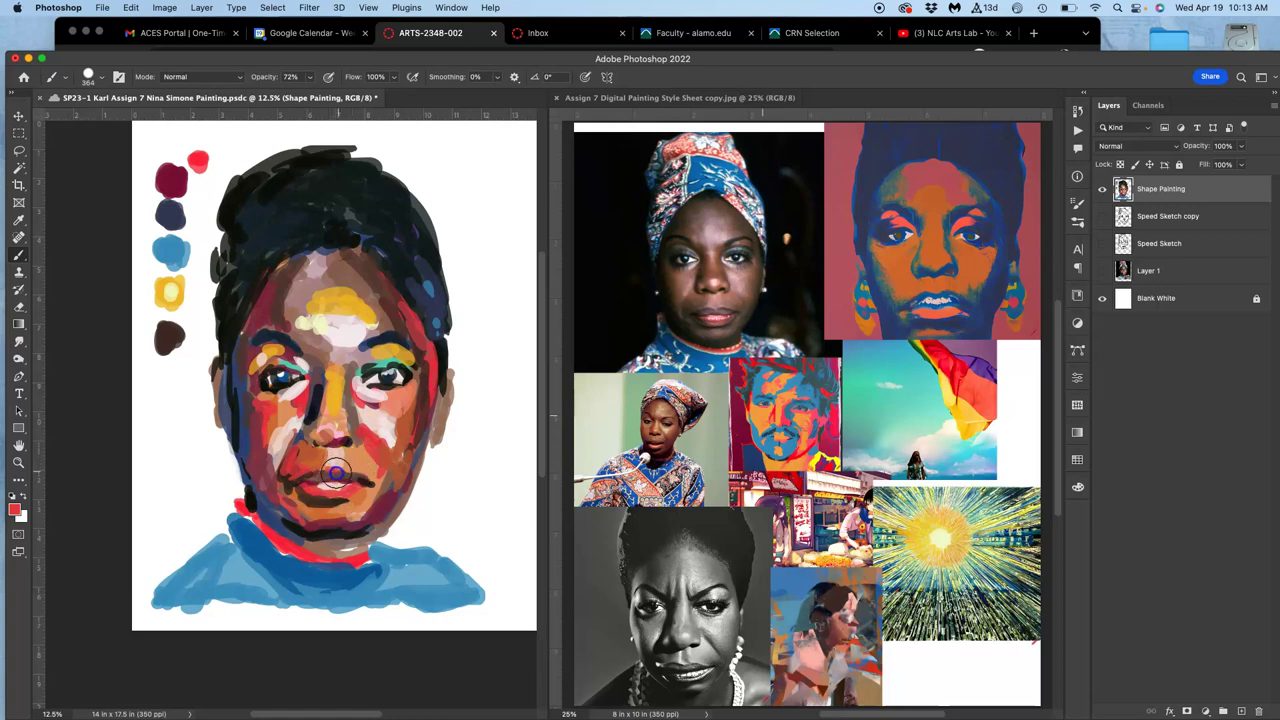
# Rework the upper lip area and left mouth corner with pale pink, reddish brown and red sampled from the face
pyautogui.keyDown('alt'); pyautogui.click(328, 463); pyautogui.keyUp('alt')
pyautogui.moveTo(343, 460); pyautogui.dragTo(303, 490)
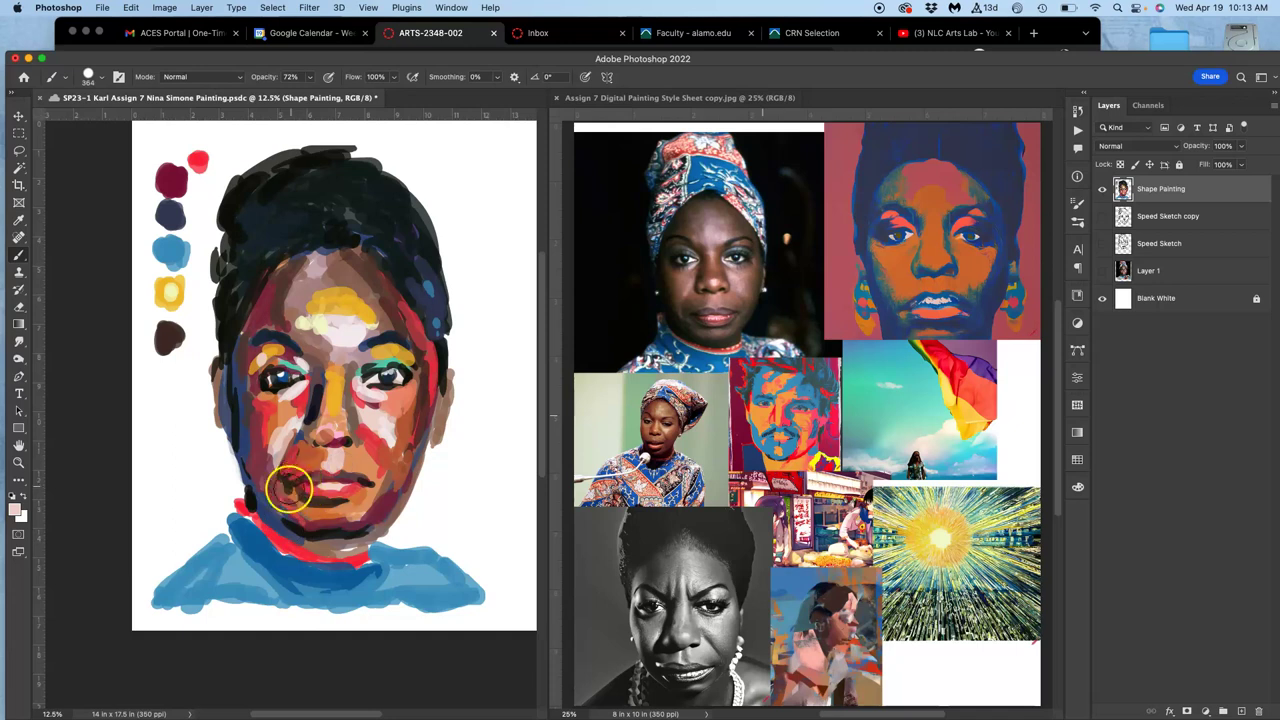
pyautogui.keyDown('alt'); pyautogui.click(408, 438); pyautogui.keyUp('alt')
pyautogui.click(300, 485)
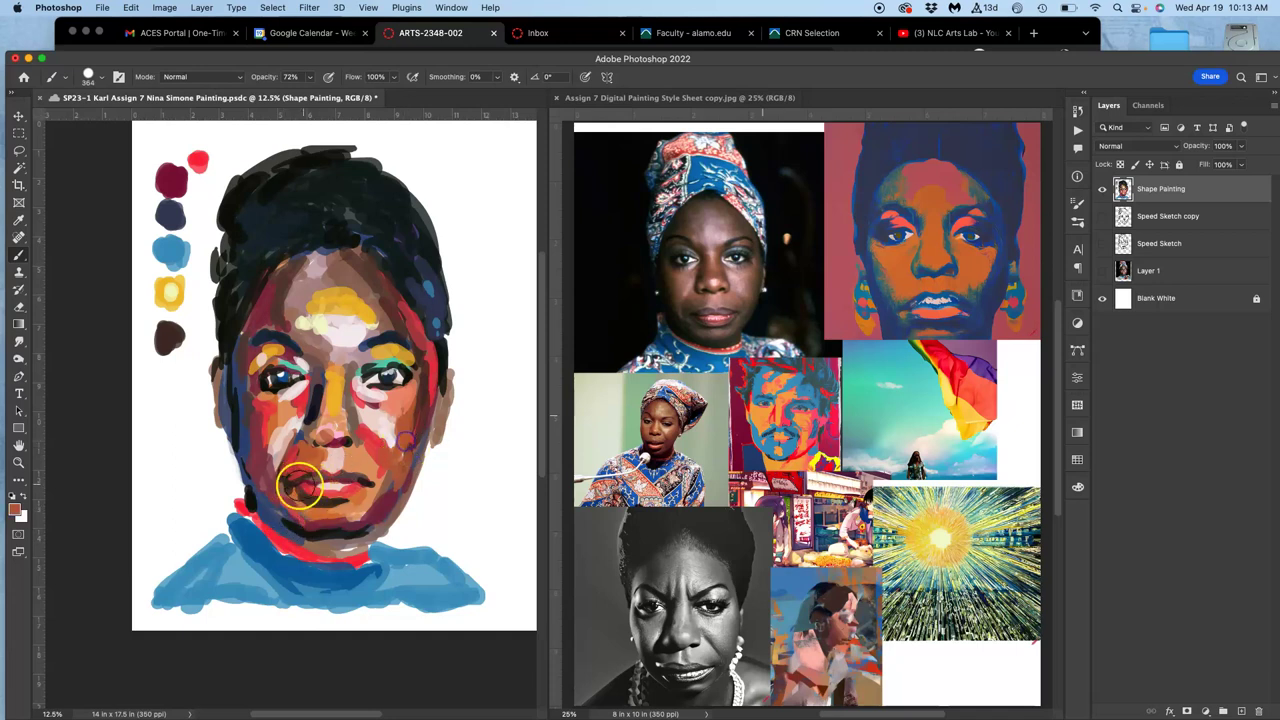
pyautogui.keyDown('alt'); pyautogui.click(313, 412); pyautogui.keyUp('alt')
pyautogui.click(289, 473)
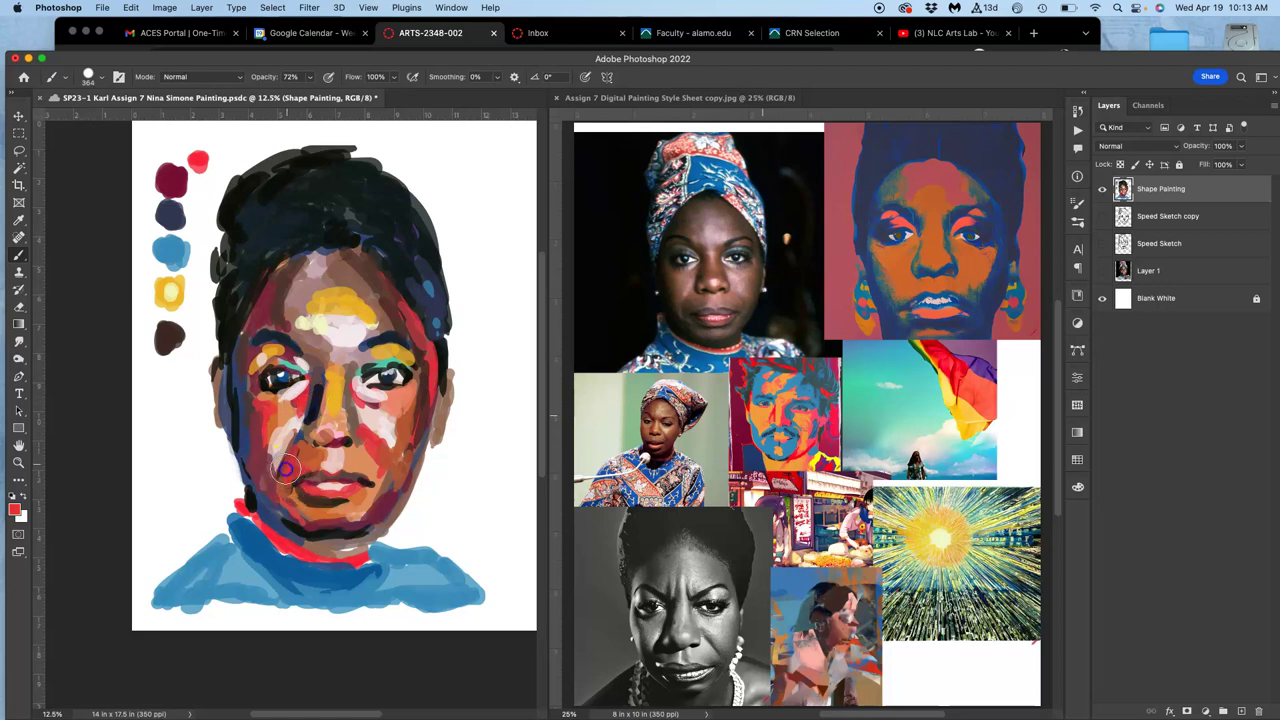
pyautogui.keyDown('alt'); pyautogui.click(333, 524); pyautogui.keyUp('alt')
pyautogui.click(283, 480)
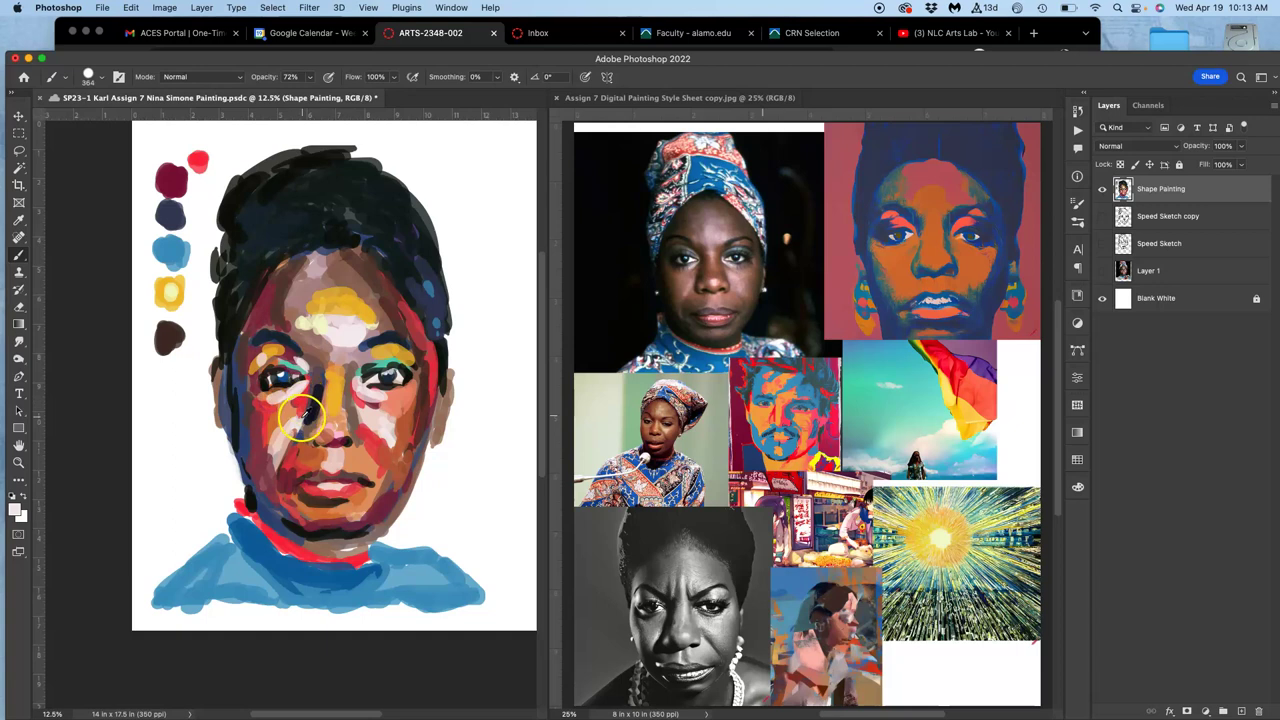
# Work sampled orange into the cheek beside the pale highlights, and save the document
pyautogui.keyDown('alt'); pyautogui.click(290, 413); pyautogui.keyUp('alt')
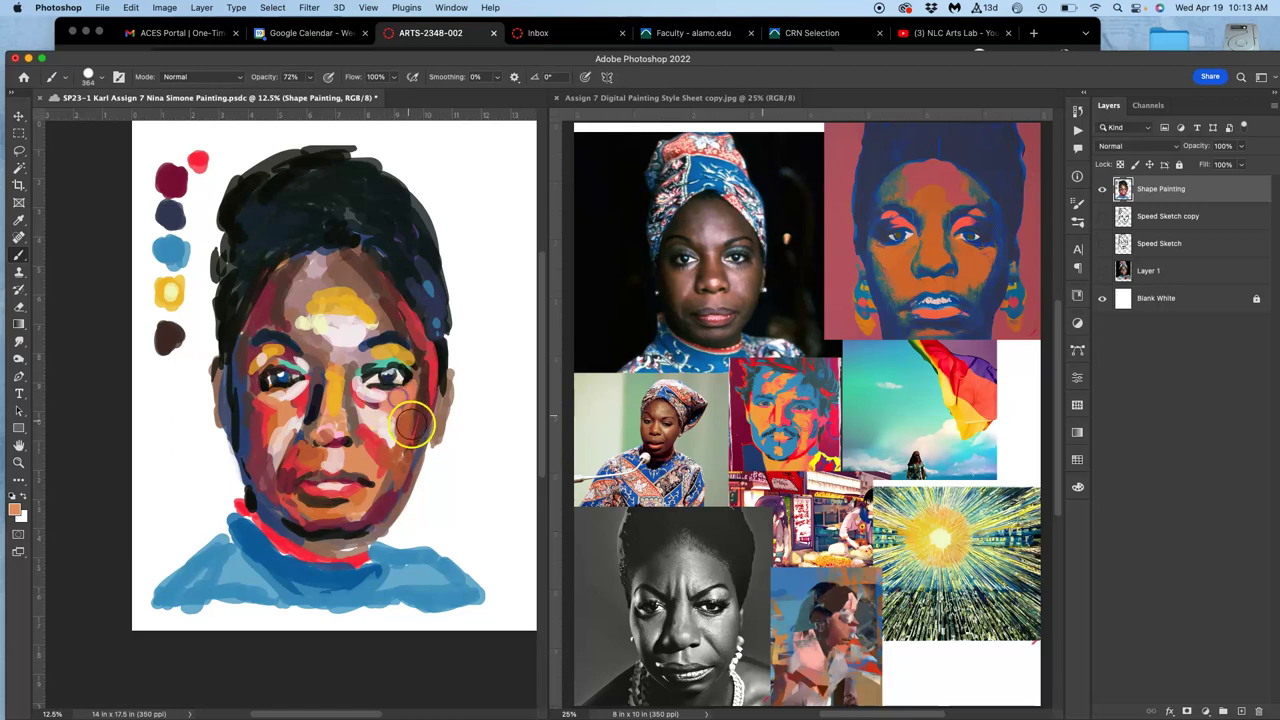
pyautogui.scroll(6, 417, 417)
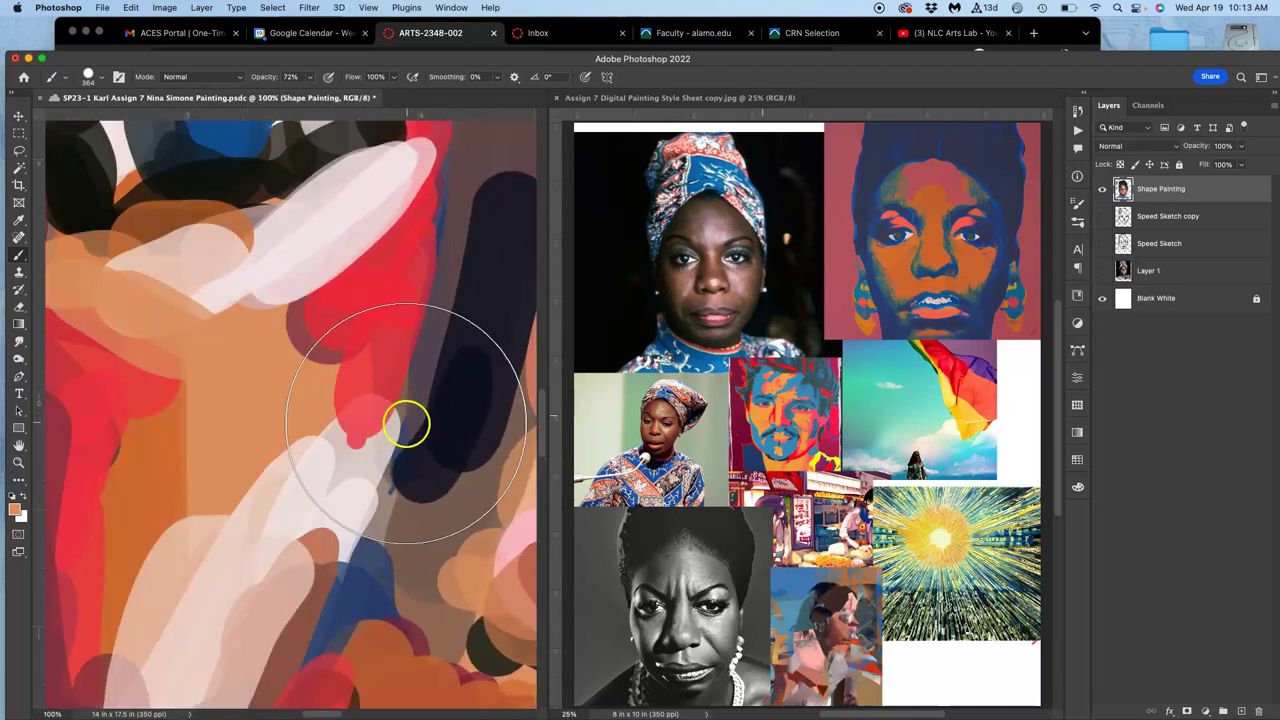
pyautogui.moveTo(380, 386); pyautogui.dragTo(280, 480)
pyautogui.moveTo(400, 348)
pyautogui.mouseDown()
pyautogui.moveTo(366, 386)
pyautogui.moveTo(290, 408)
pyautogui.mouseUp()
pyautogui.moveTo(368, 405)
pyautogui.mouseDown()
pyautogui.moveTo(305, 402)
pyautogui.moveTo(293, 434)
pyautogui.moveTo(290, 392)
pyautogui.moveTo(314, 405)
pyautogui.moveTo(366, 380)
pyautogui.mouseUp()
pyautogui.press('super+minus')
pyautogui.press('super+minus')
pyautogui.press('super+minus')
pyautogui.press('super+minus')
pyautogui.press('super+minus')
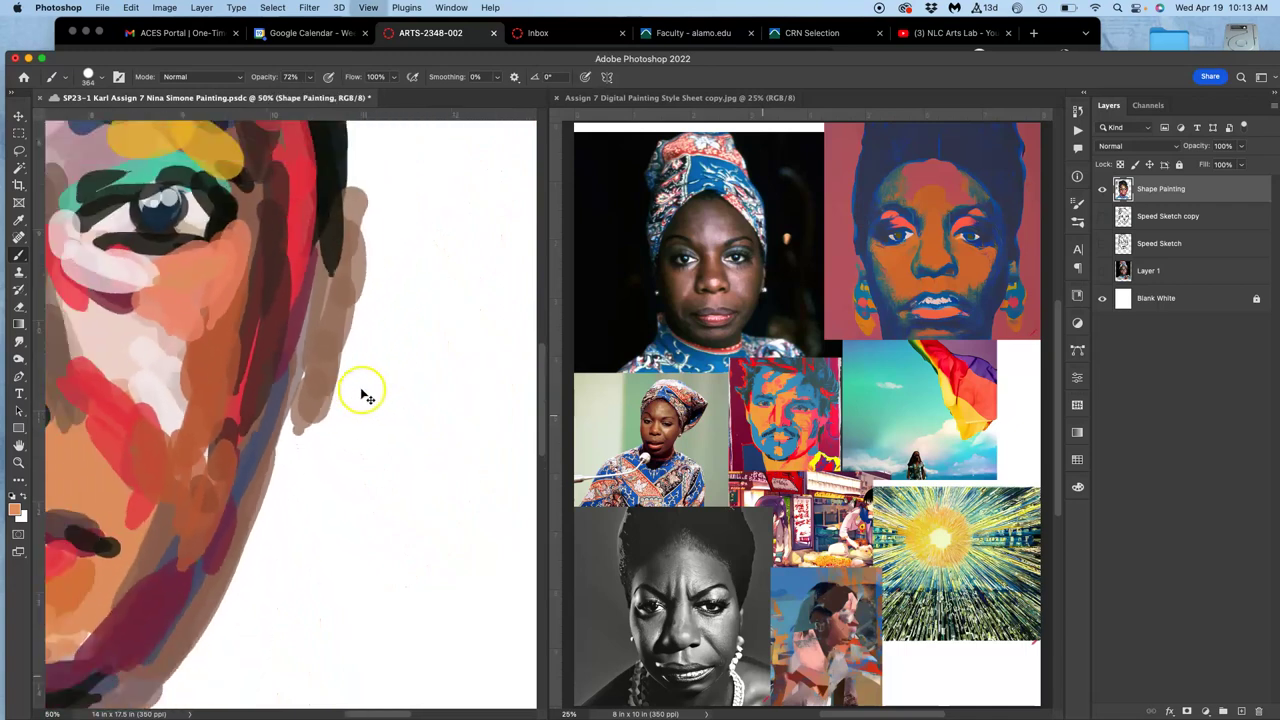
pyautogui.press('super+minus')
pyautogui.moveTo(286, 392)
pyautogui.mouseDown()
pyautogui.moveTo(394, 408)
pyautogui.moveTo(389, 438)
pyautogui.mouseUp()
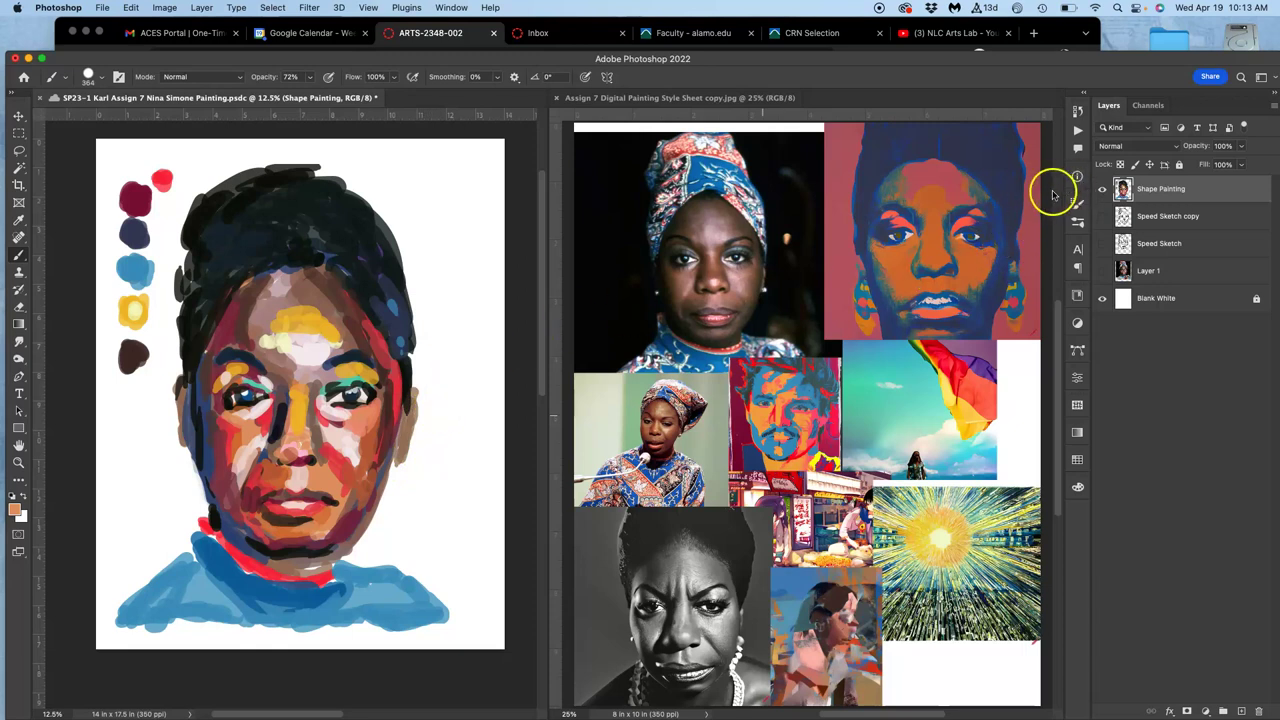
pyautogui.press('super+s')
# Compare the Shape Painting layer with the Speed Sketch copy layer by toggling their visibility
pyautogui.click(1103, 189)
pyautogui.click(1103, 189)
pyautogui.click(1103, 216)
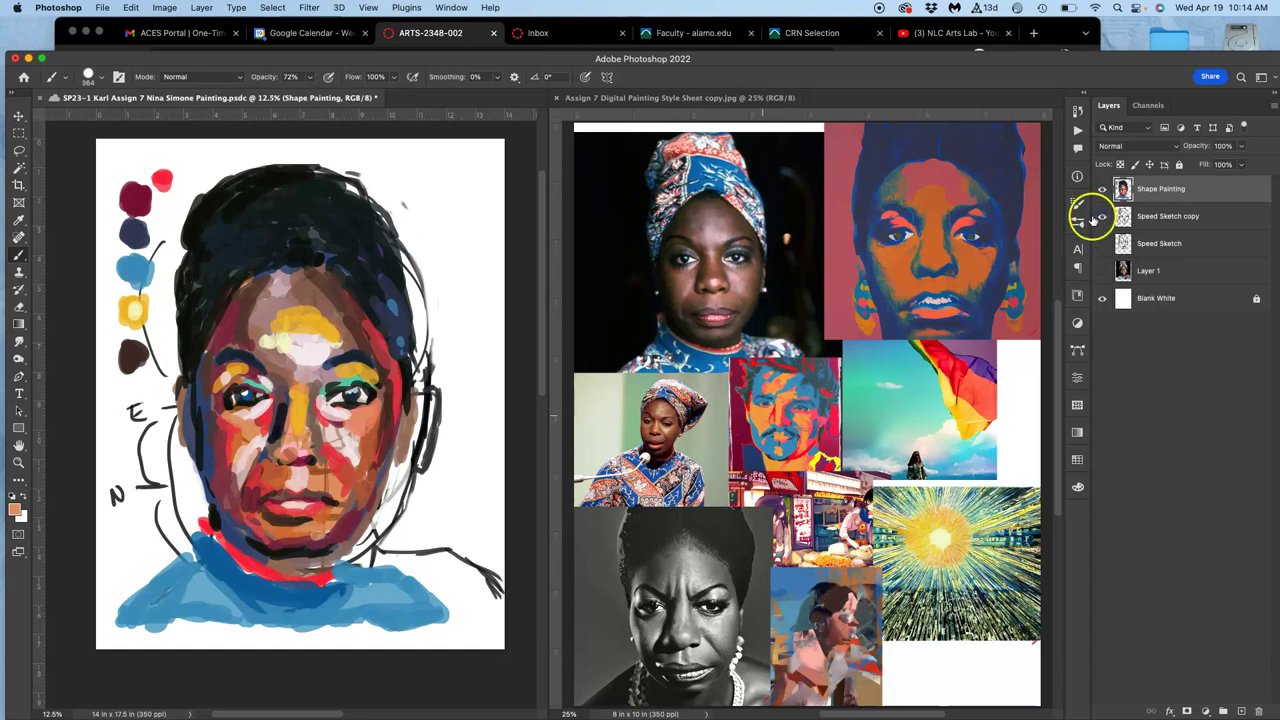
pyautogui.click(1103, 189)
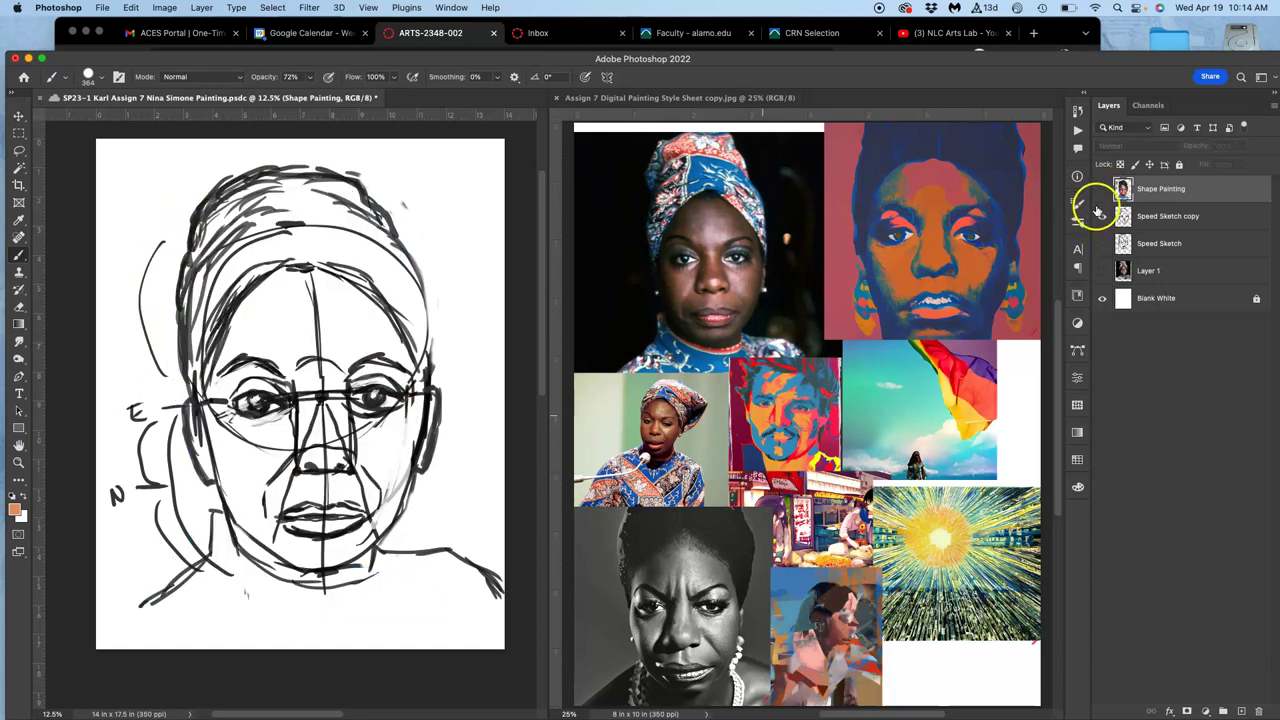
pyautogui.click(1103, 189)
pyautogui.click(1103, 189)
pyautogui.click(1103, 190)
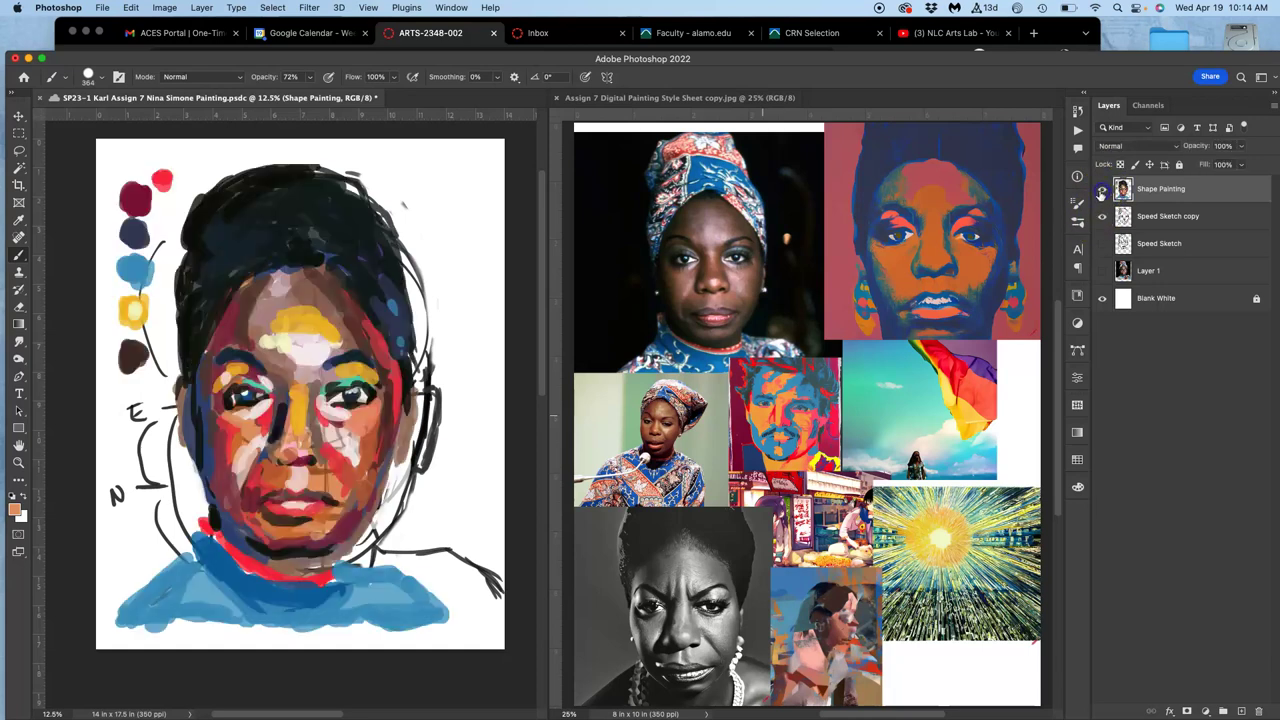
pyautogui.click(1102, 216)
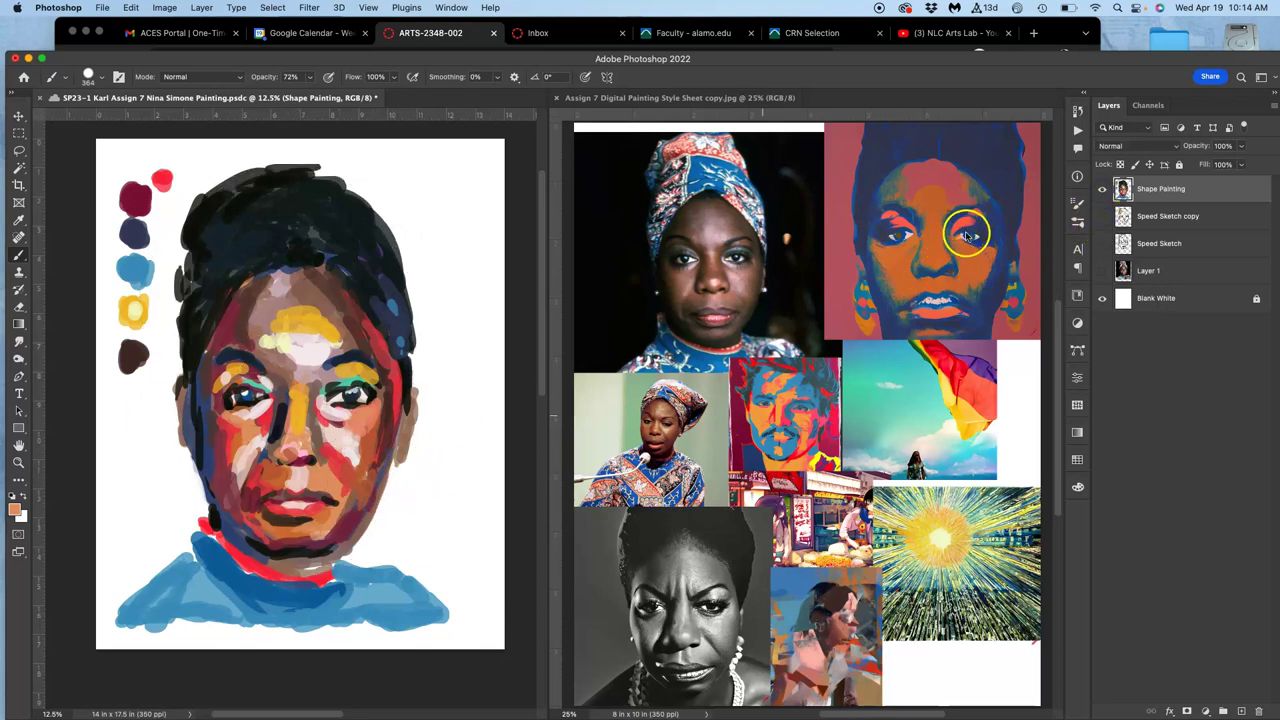
# Duplicate the Speed Sketch copy layer, hide the source layer, and place the duplicate above the visible Shape Painting layer
pyautogui.click(1102, 216)
pyautogui.click(1102, 190)
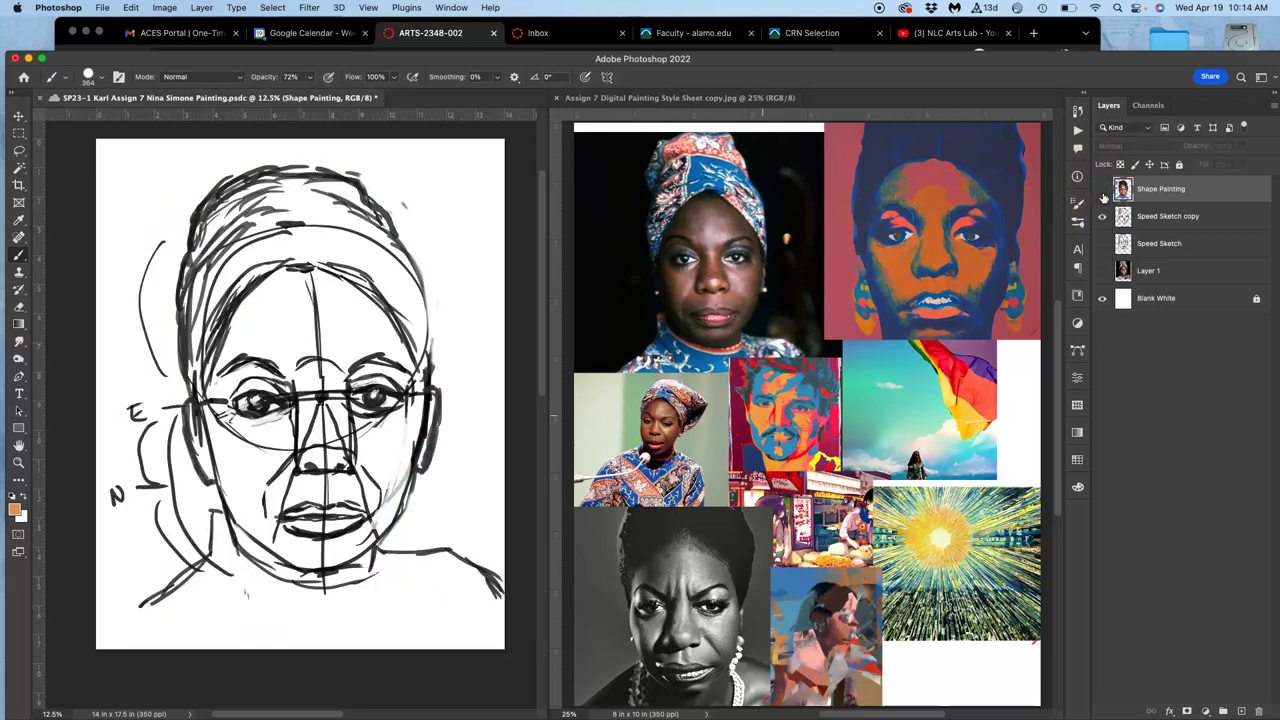
pyautogui.click(1140, 220)
pyautogui.press('super+j')
pyautogui.click(1102, 243)
pyautogui.click(1145, 193)
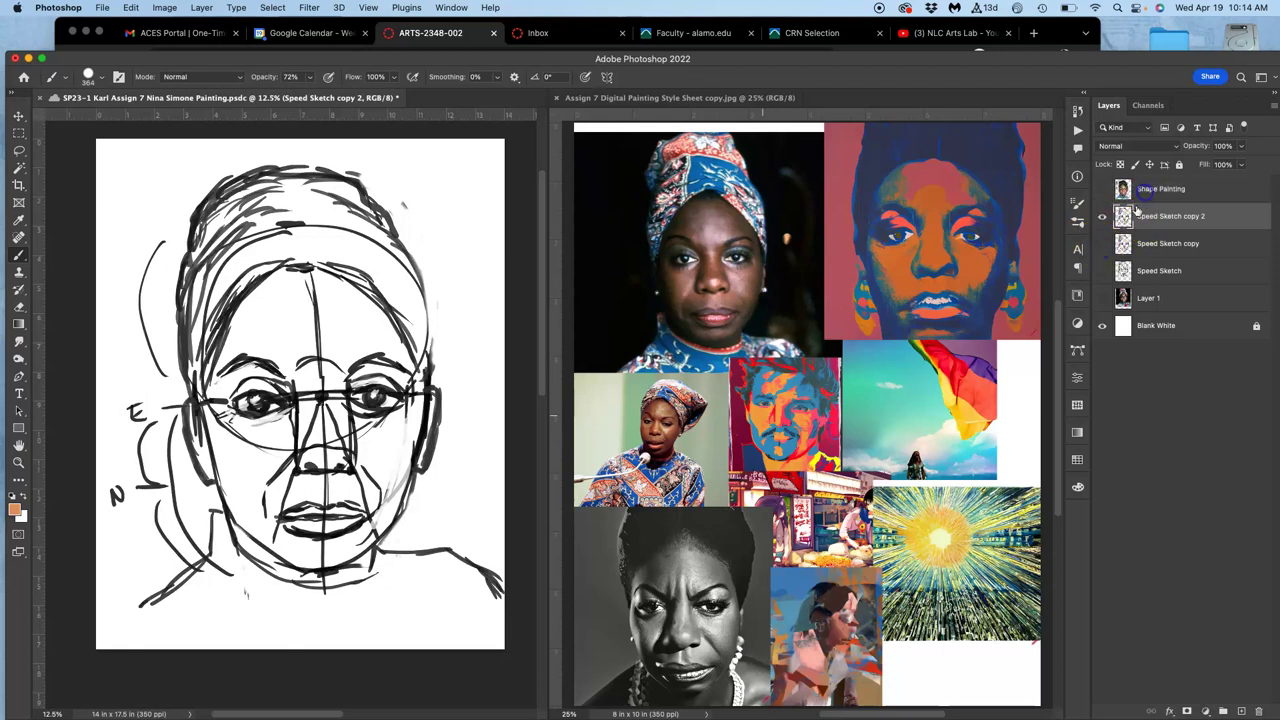
pyautogui.moveTo(1146, 208); pyautogui.dragTo(1140, 222)
pyautogui.click(1102, 216)
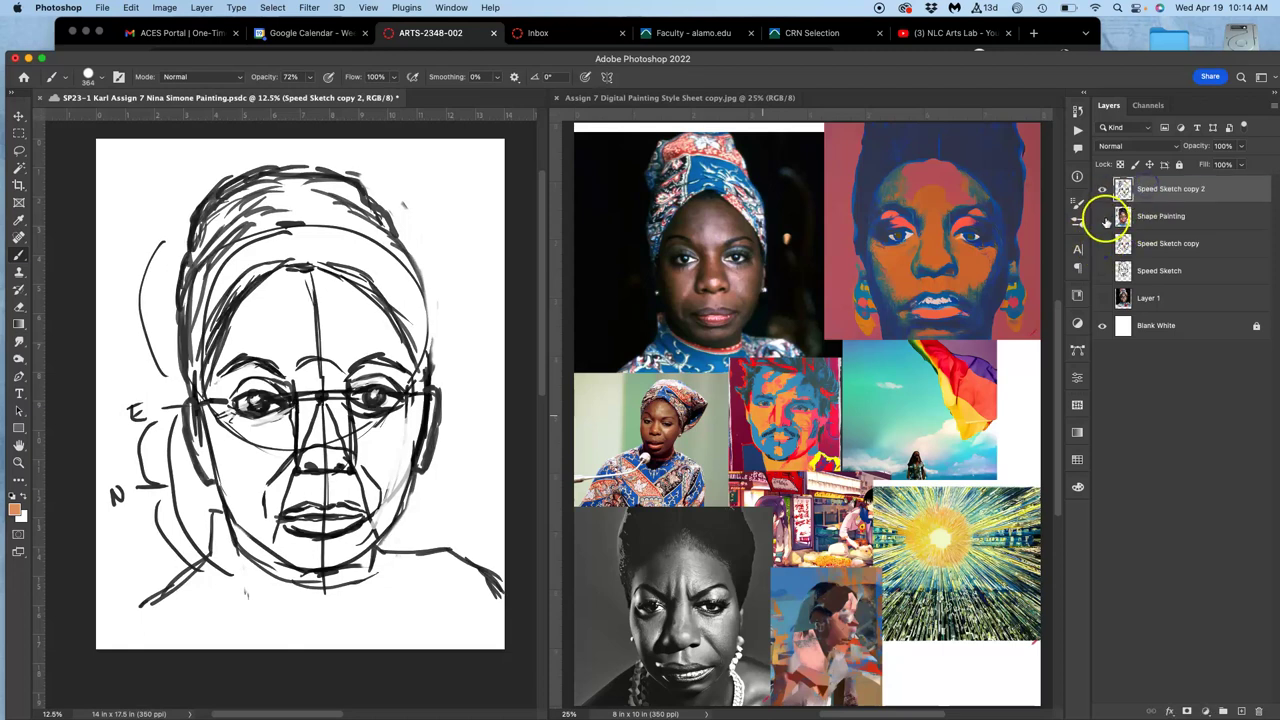
# Duplicate the Shape Painting layer and hide the original painting
pyautogui.click(1152, 220)
pyautogui.press('super+j')
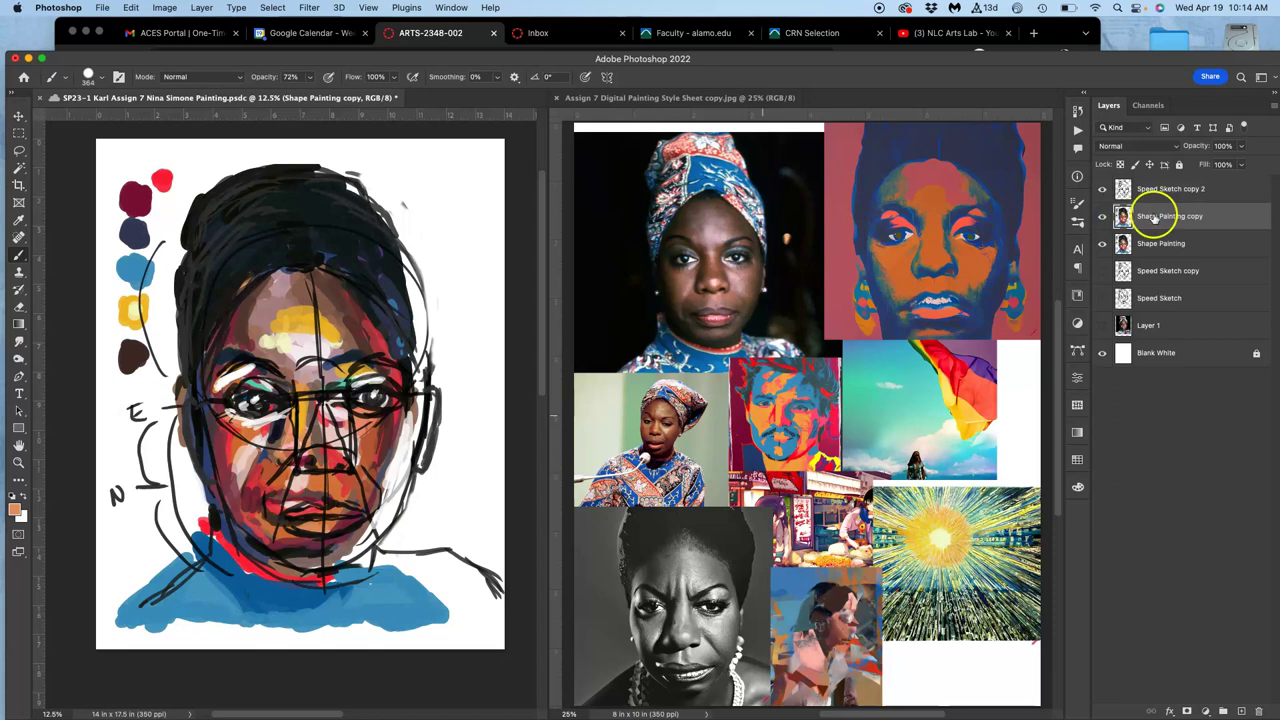
pyautogui.click(1102, 245)
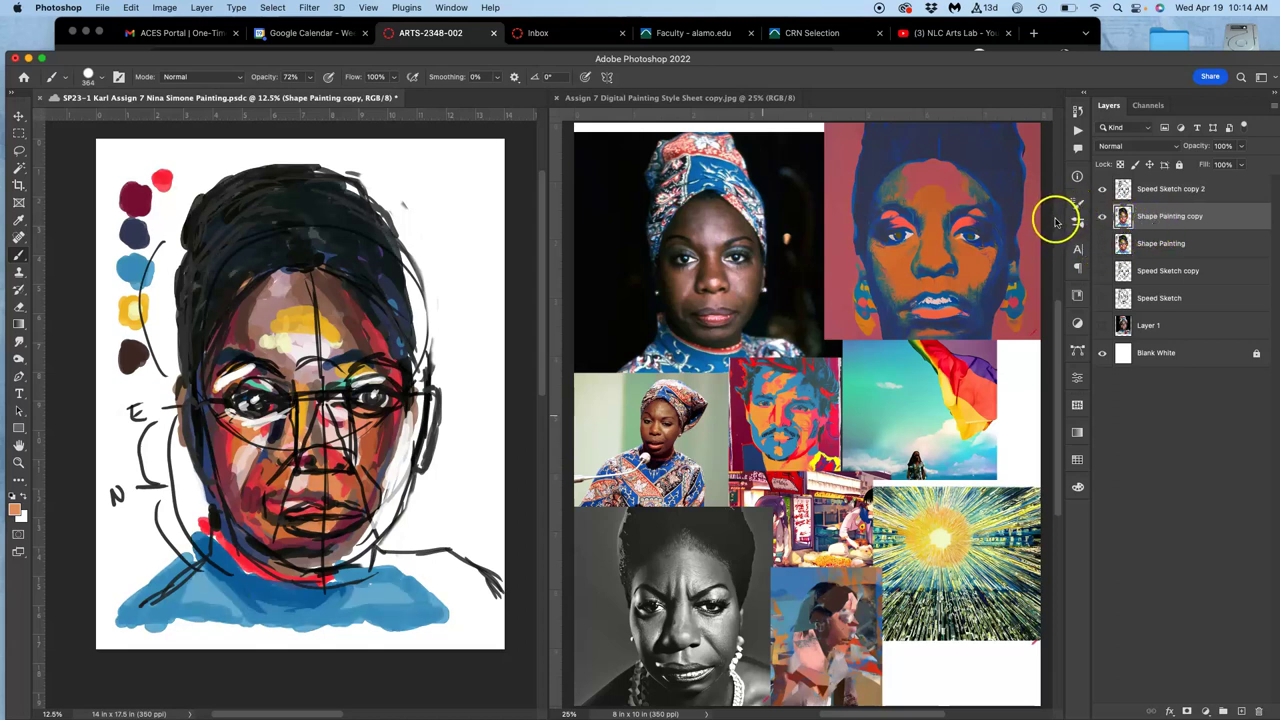
# Warp the Shape Painting copy so the jaw, hair, forehead and eyes line up with the overlaid sketch
pyautogui.press('super+t')
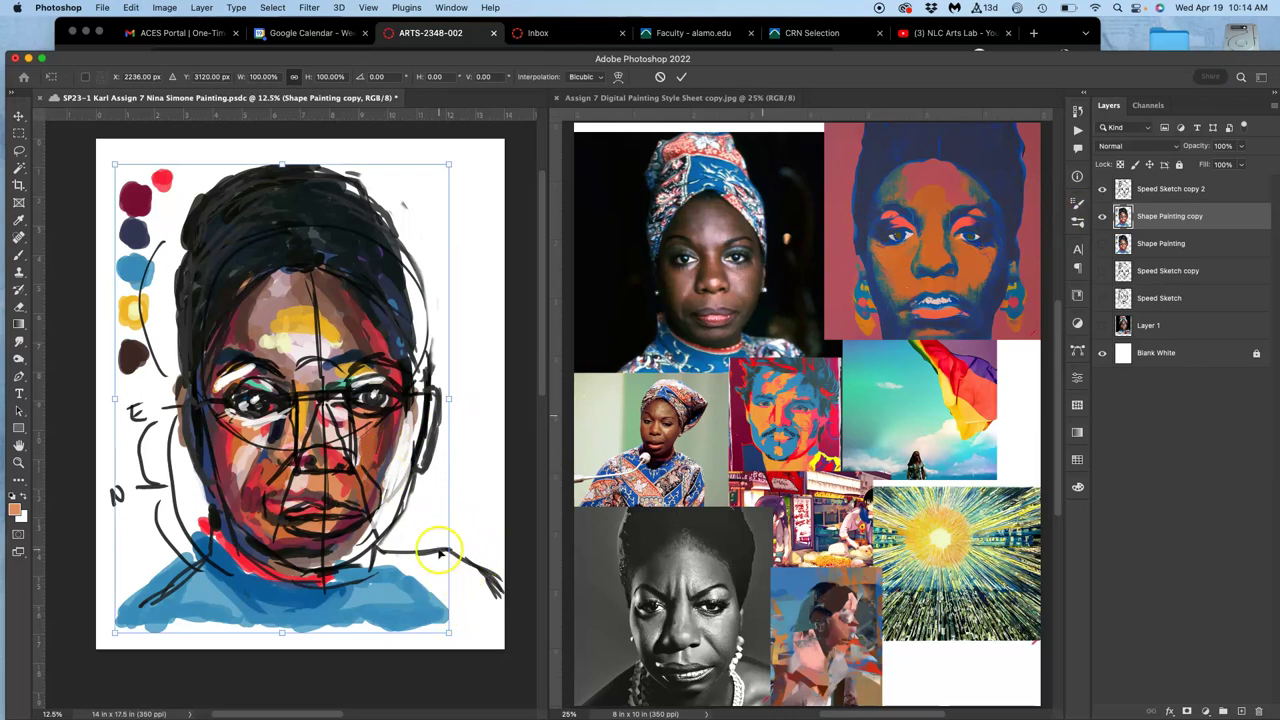
pyautogui.rightClick(360, 418)
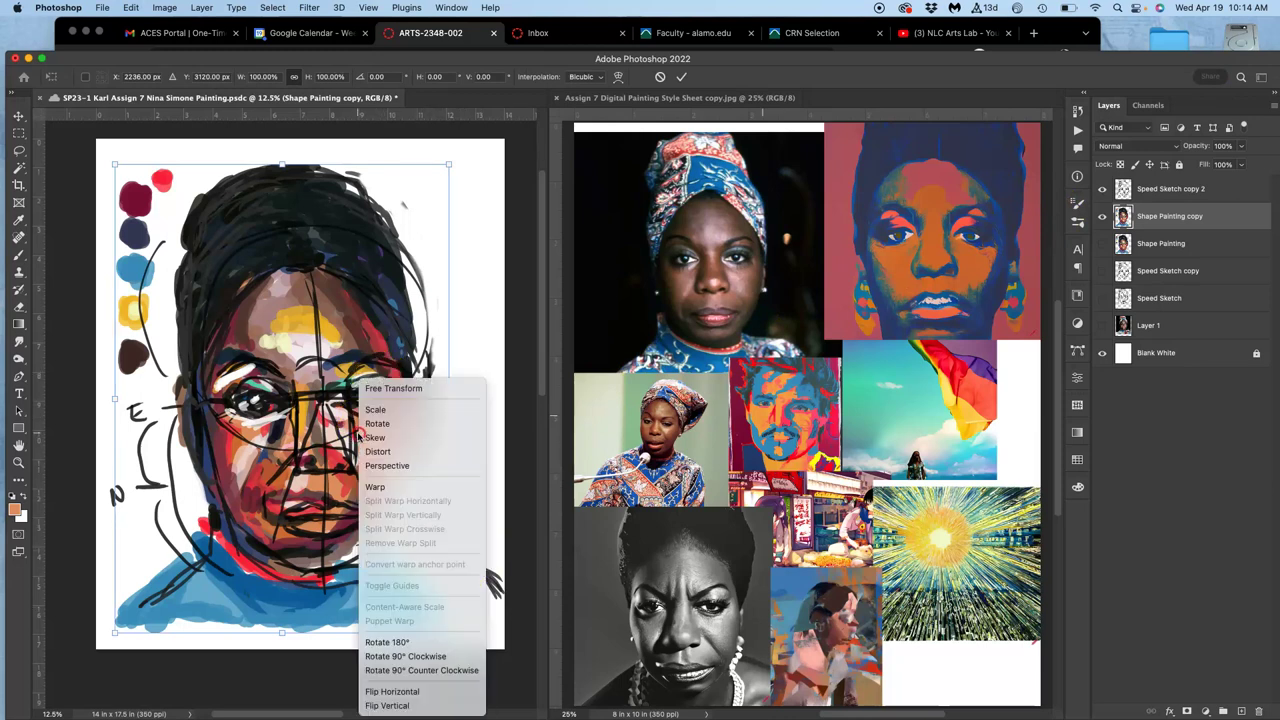
pyautogui.click(378, 486)
pyautogui.moveTo(348, 528); pyautogui.dragTo(426, 562)
pyautogui.moveTo(337, 188); pyautogui.dragTo(362, 178)
pyautogui.moveTo(237, 240); pyautogui.dragTo(215, 262)
pyautogui.click(336, 368)
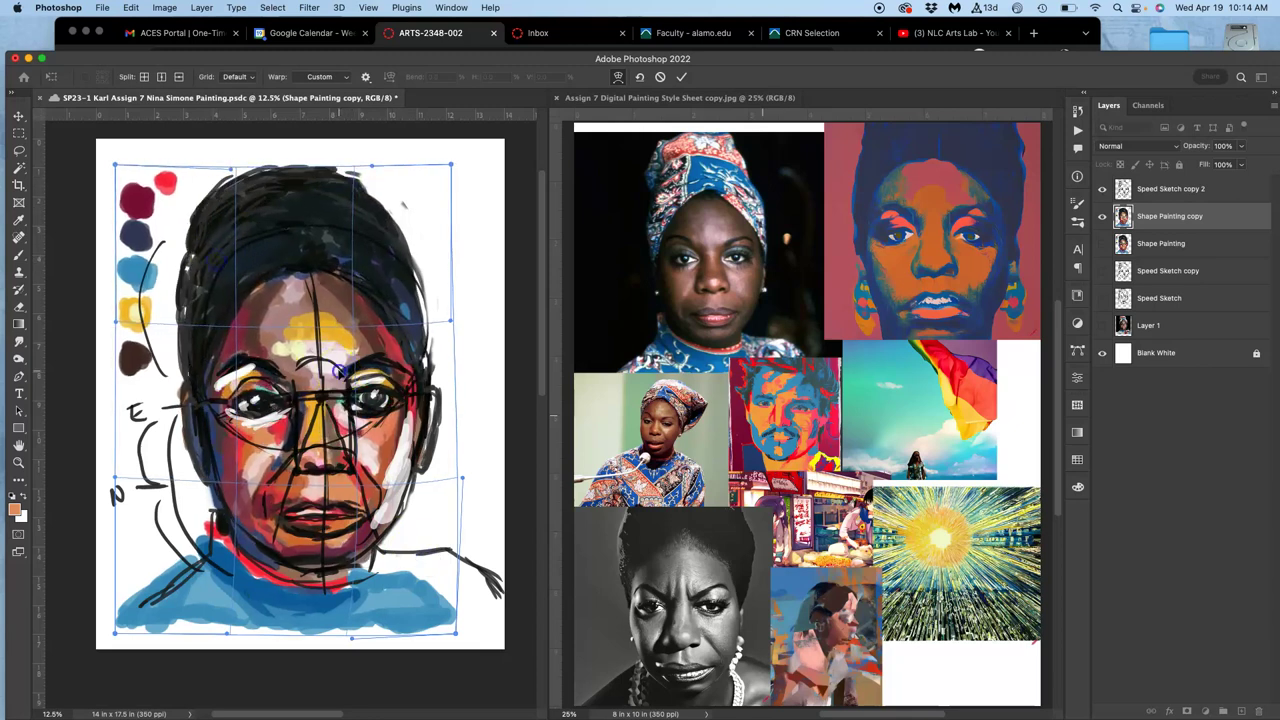
pyautogui.moveTo(341, 372); pyautogui.dragTo(344, 372)
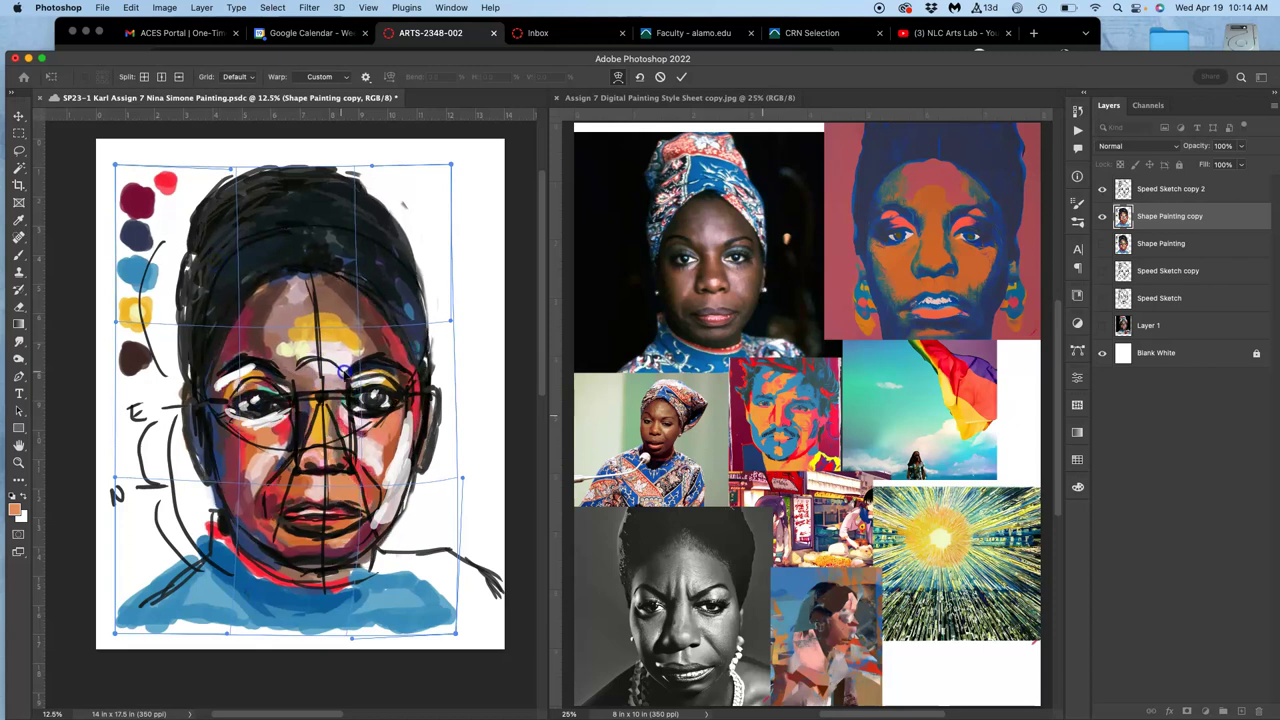
pyautogui.click(365, 257)
pyautogui.moveTo(364, 254); pyautogui.dragTo(367, 252)
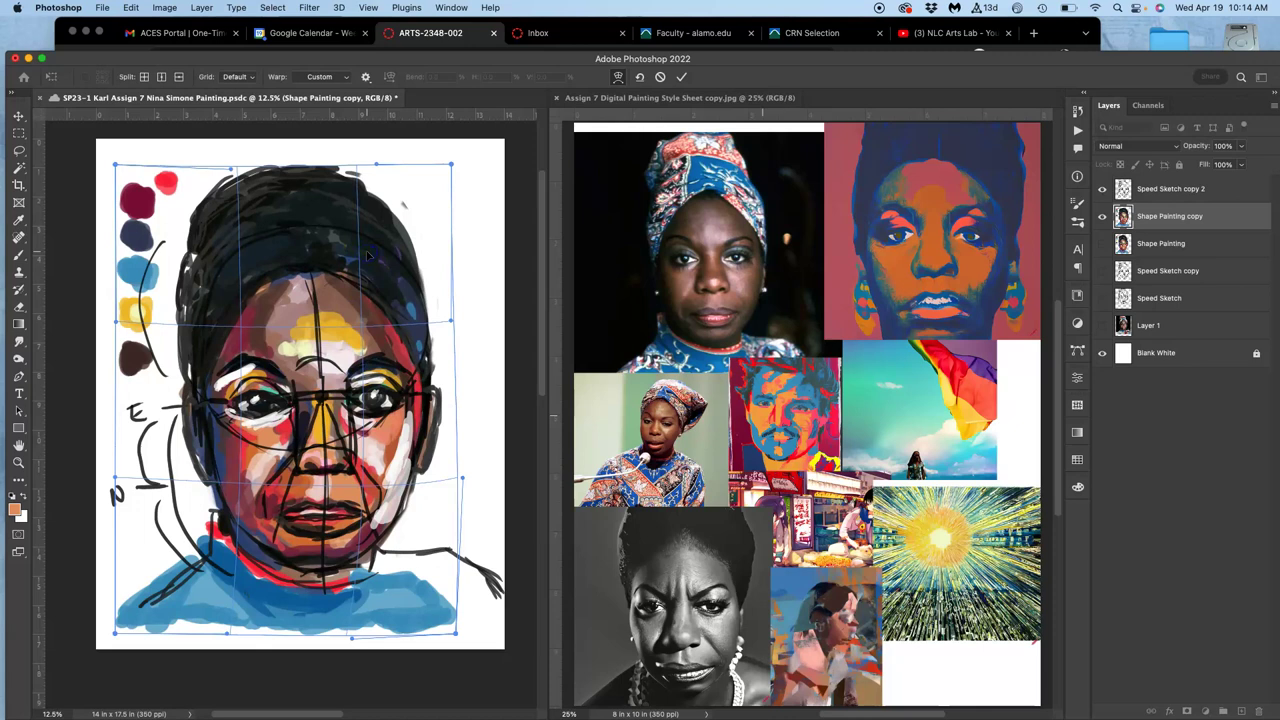
pyautogui.press('Return')
# Compare the warped Shape Painting copy with the overlaid sketch and the original Shape Painting by toggling layer visibility
pyautogui.click(1103, 189)
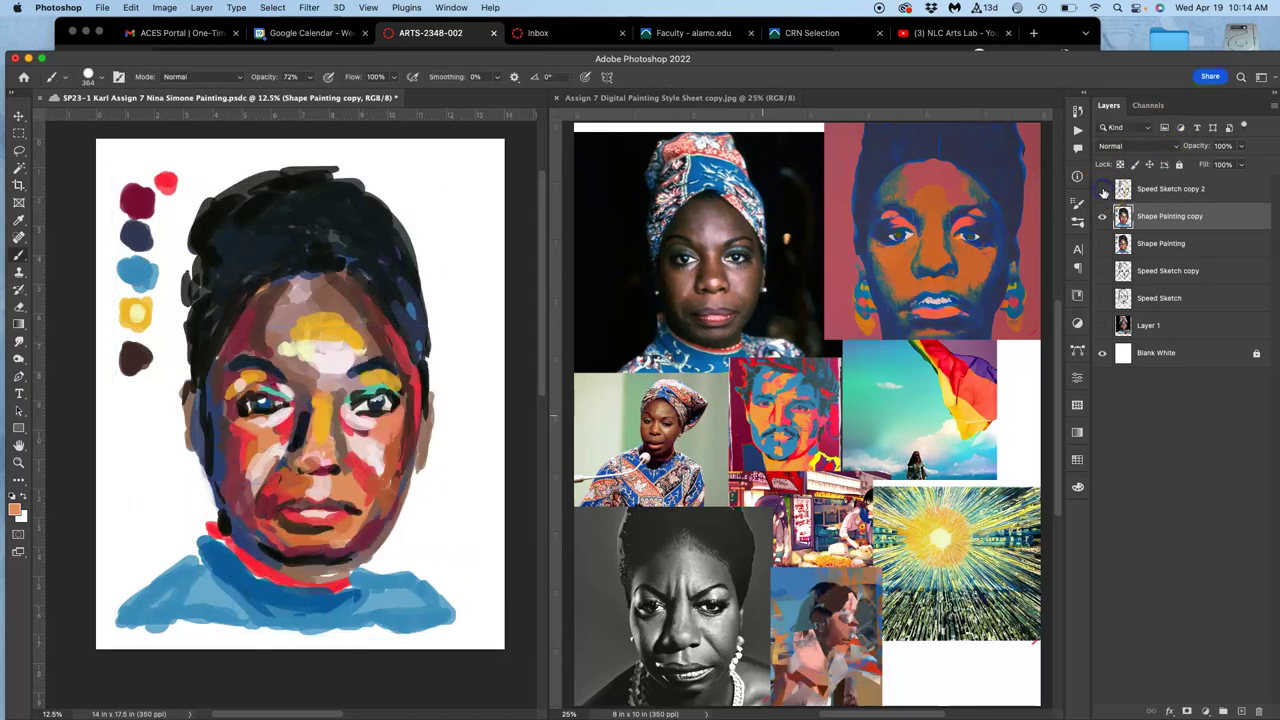
pyautogui.click(1103, 190)
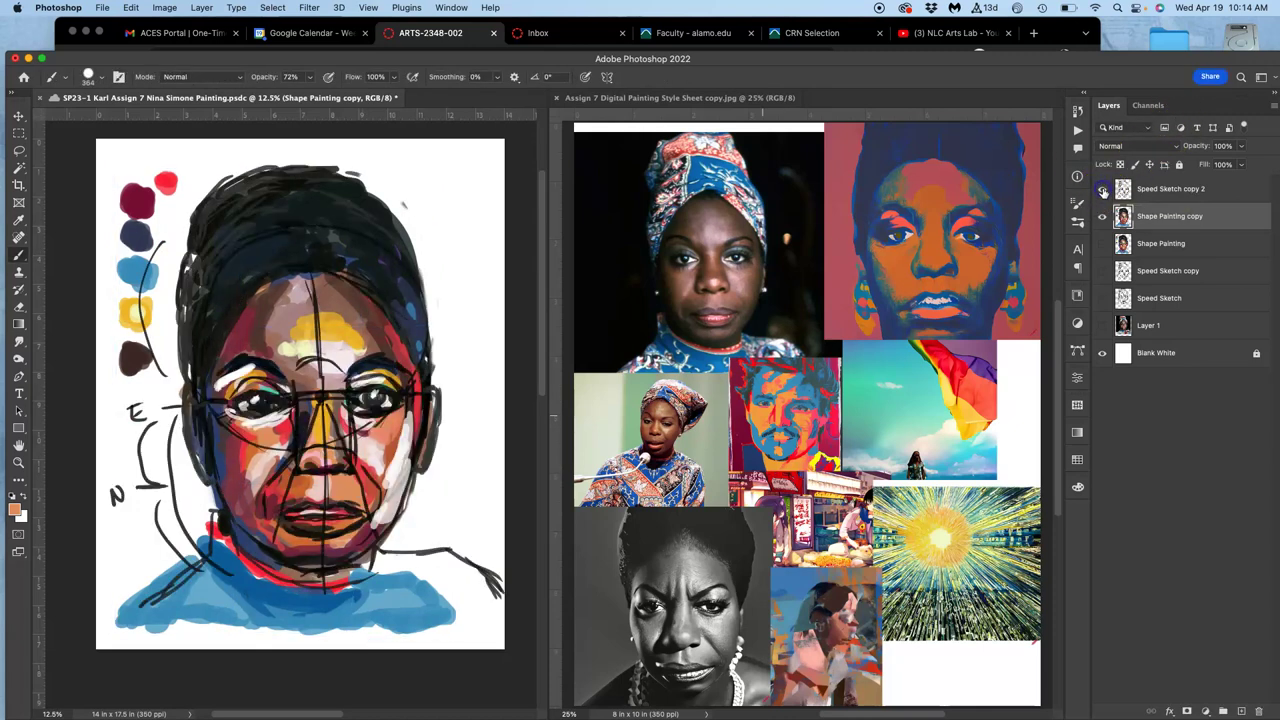
pyautogui.click(1103, 190)
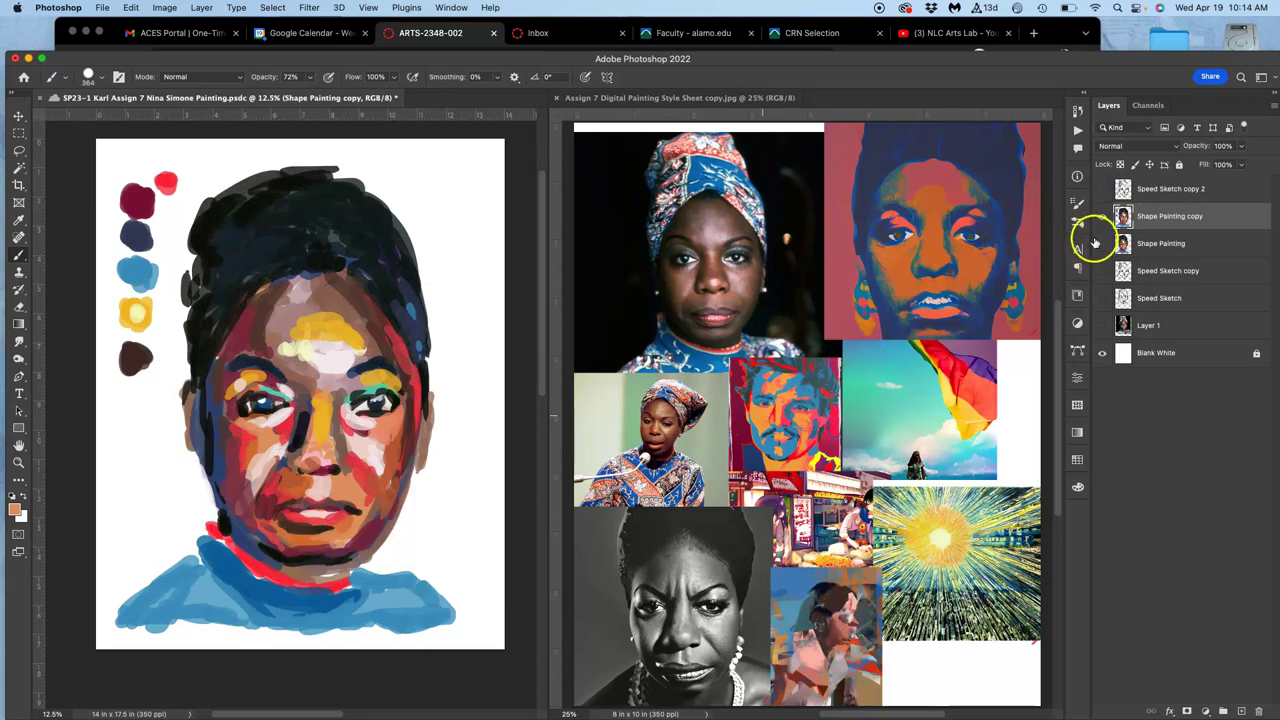
pyautogui.click(1102, 243)
pyautogui.click(1103, 217)
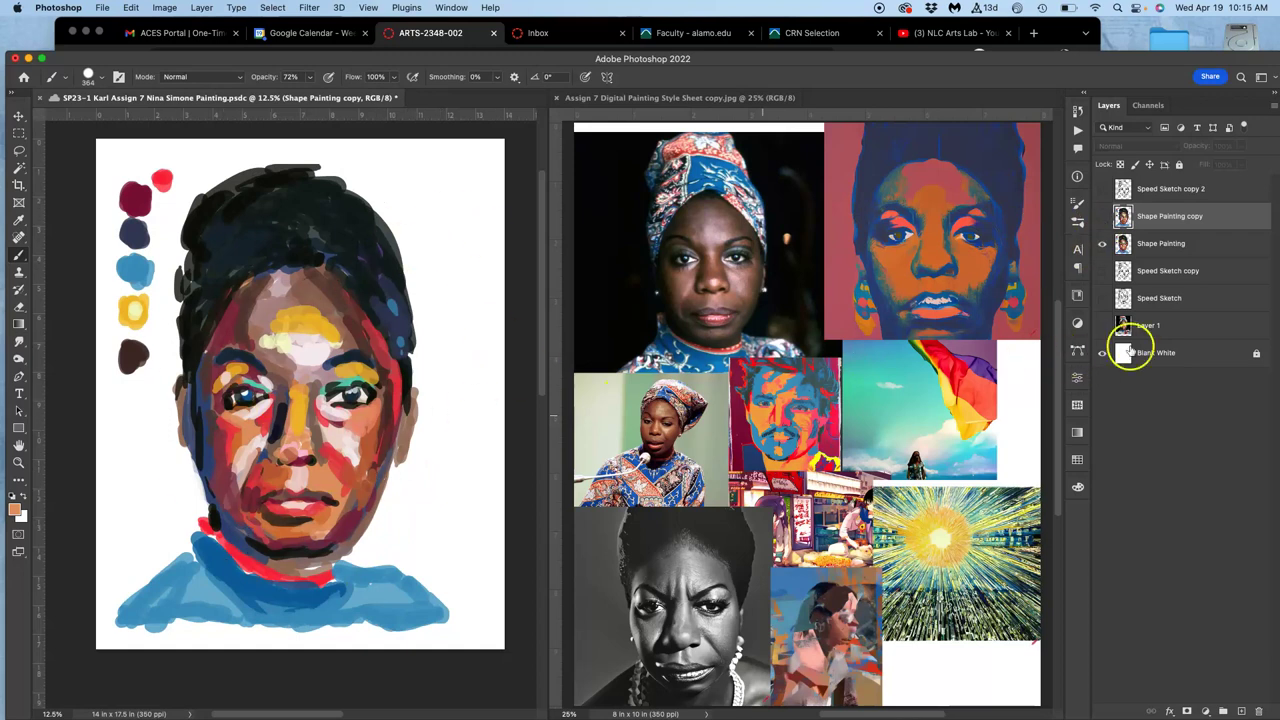
pyautogui.click(1103, 216)
pyautogui.click(1102, 243)
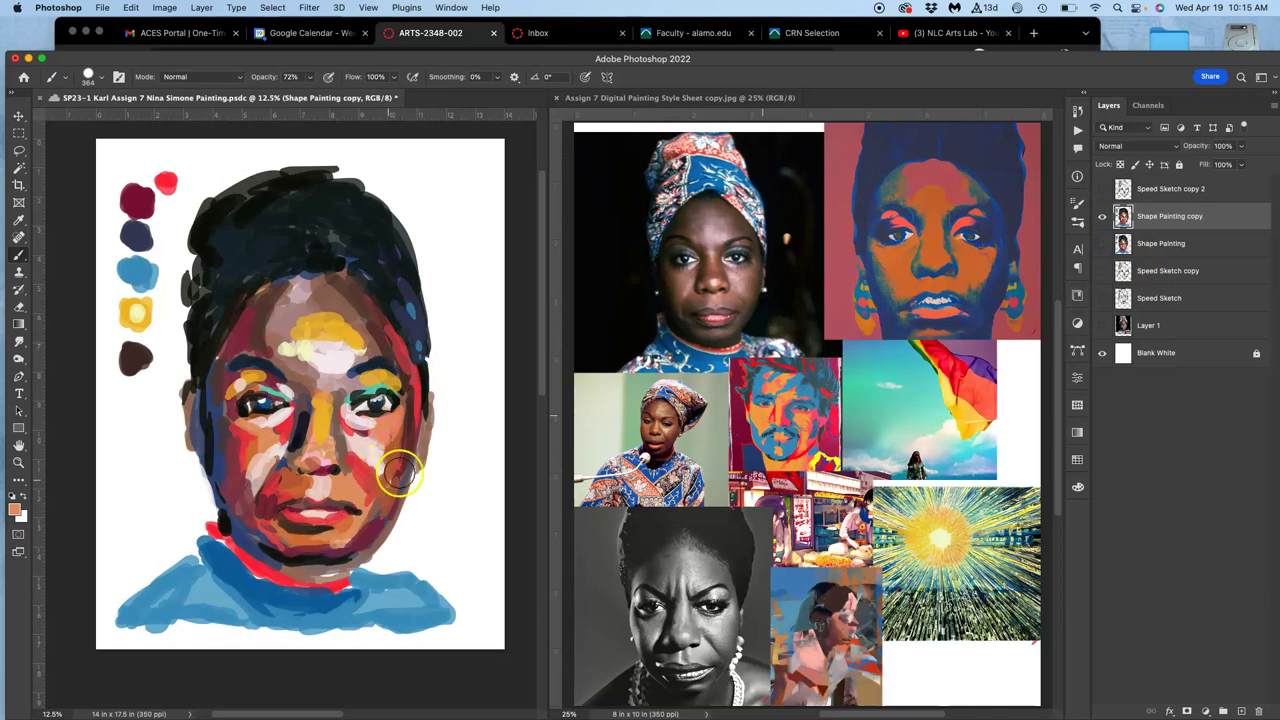
# Hide the Shape Painting copy, and show Speed Sketch copy 2 over the original Shape Painting
pyautogui.click(1102, 216)
pyautogui.click(1102, 189)
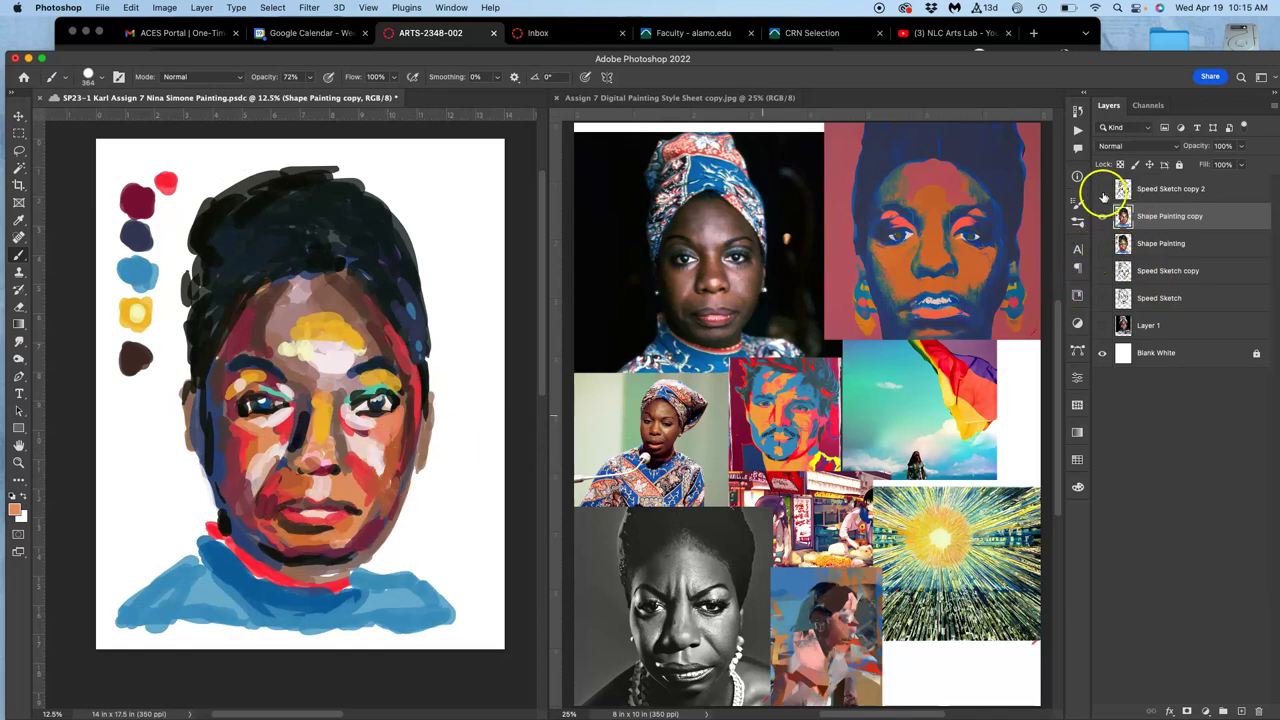
pyautogui.click(1102, 216)
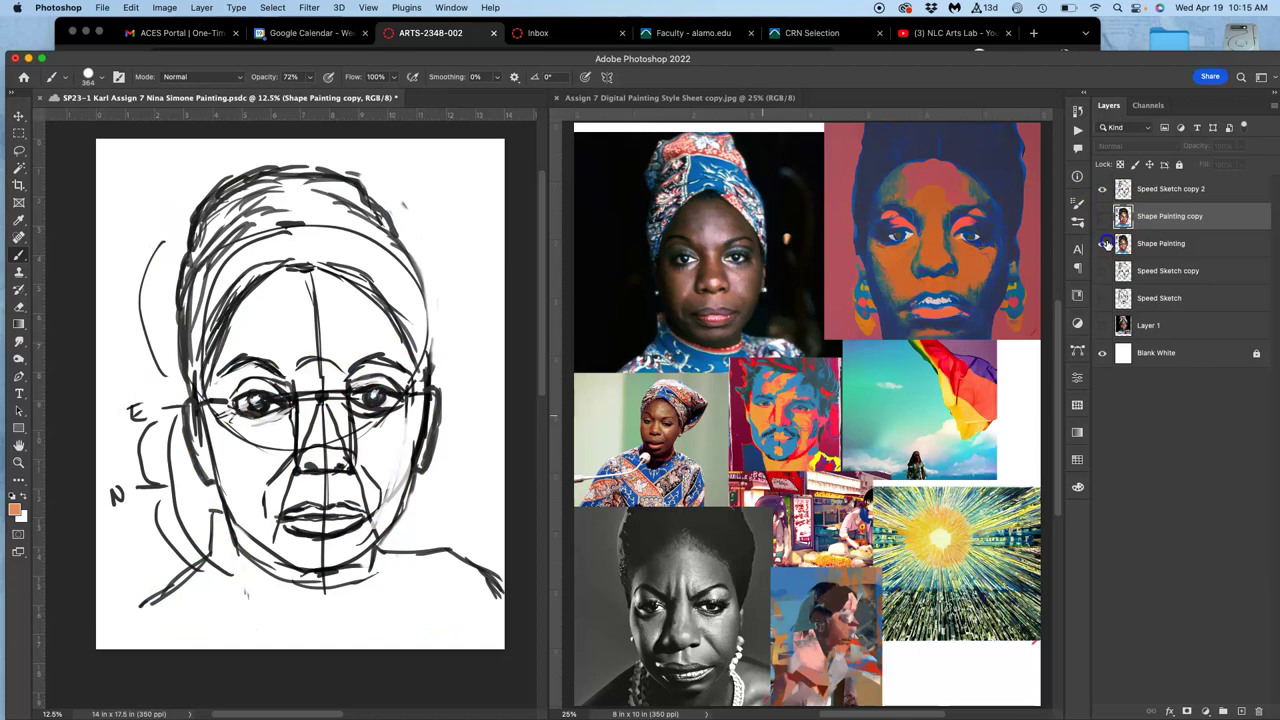
pyautogui.click(1102, 243)
# Warp Speed Sketch copy 2, pulling its lower corners and jaw so the sketch lines up with the original Shape Painting
pyautogui.click(1178, 189)
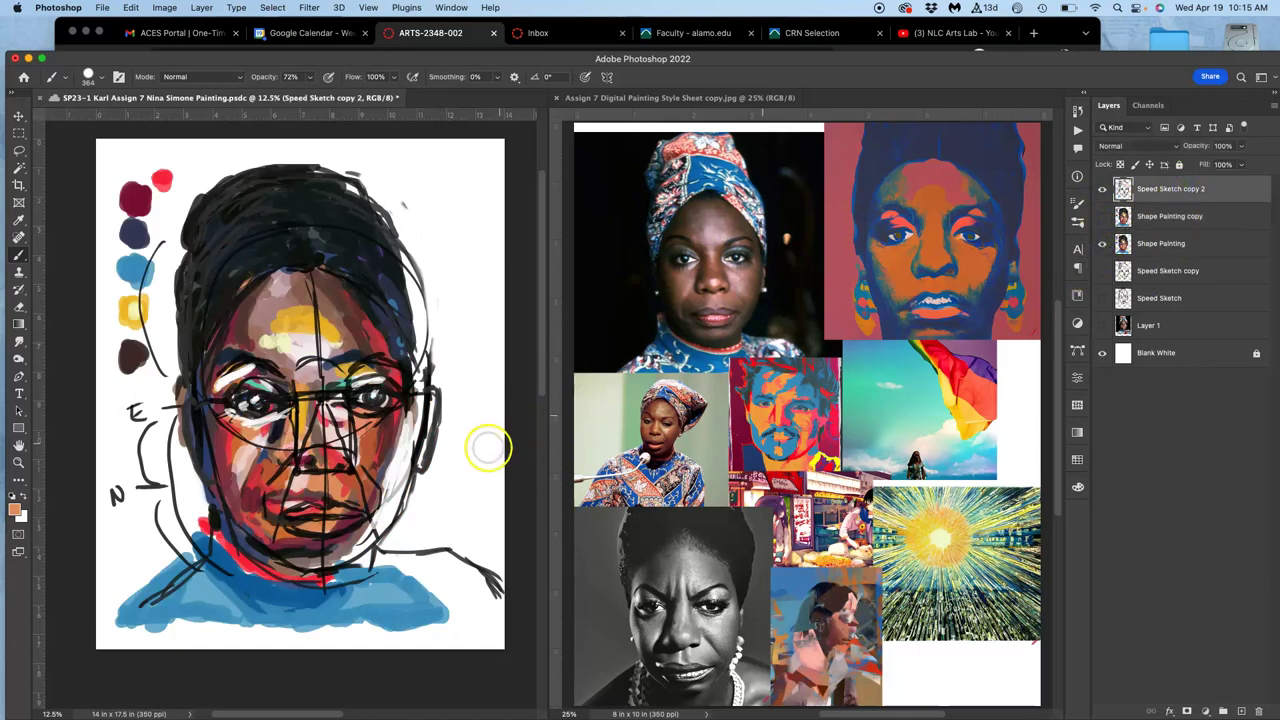
pyautogui.press('super+t')
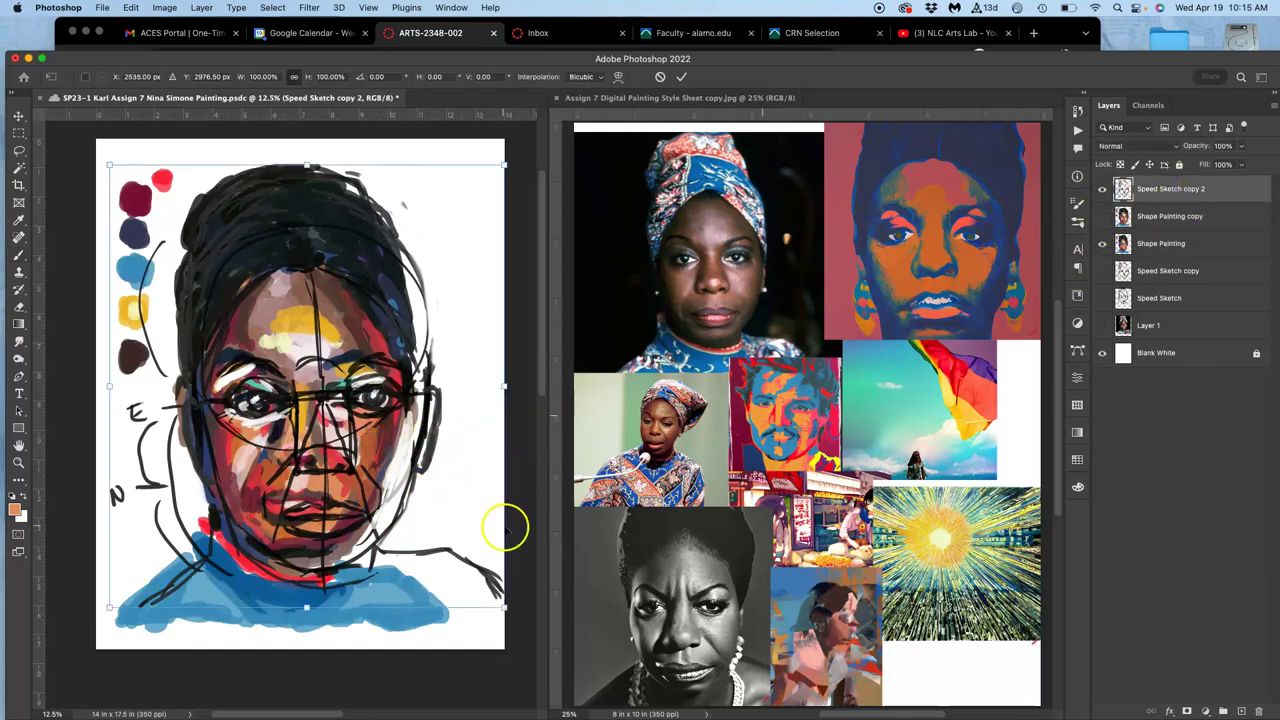
pyautogui.rightClick(487, 428)
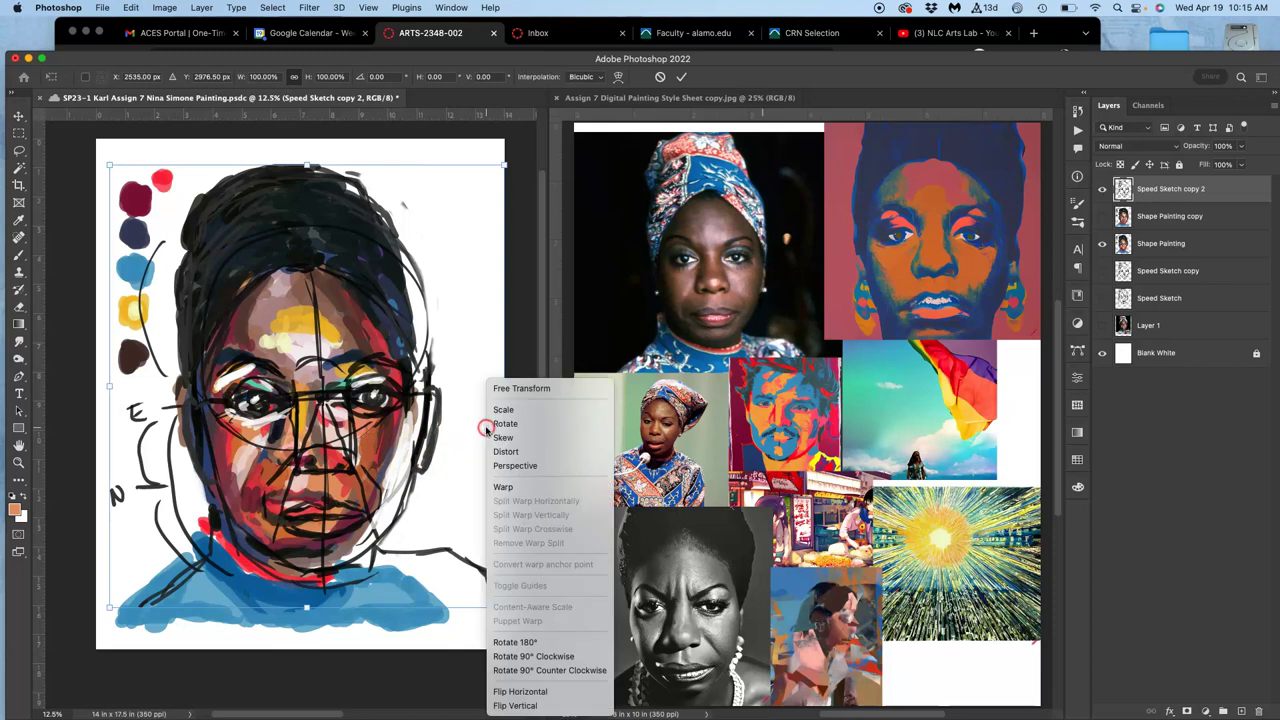
pyautogui.click(503, 487)
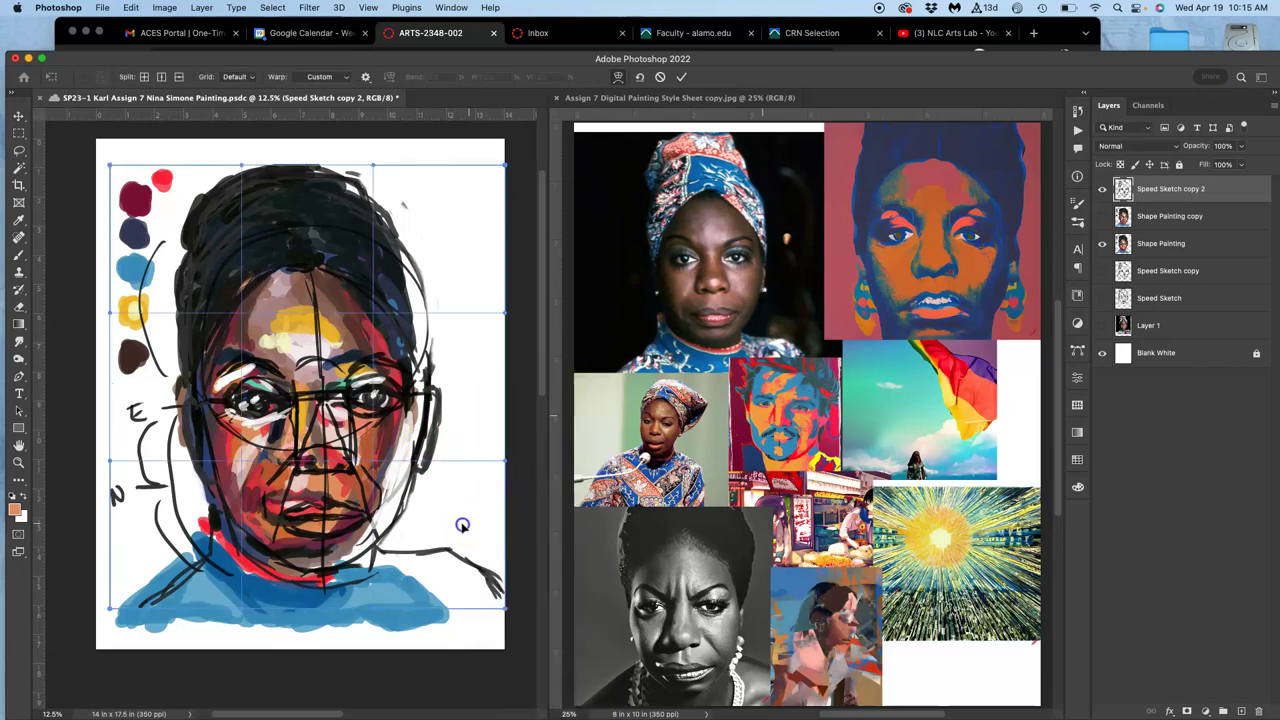
pyautogui.moveTo(462, 525); pyautogui.dragTo(455, 525)
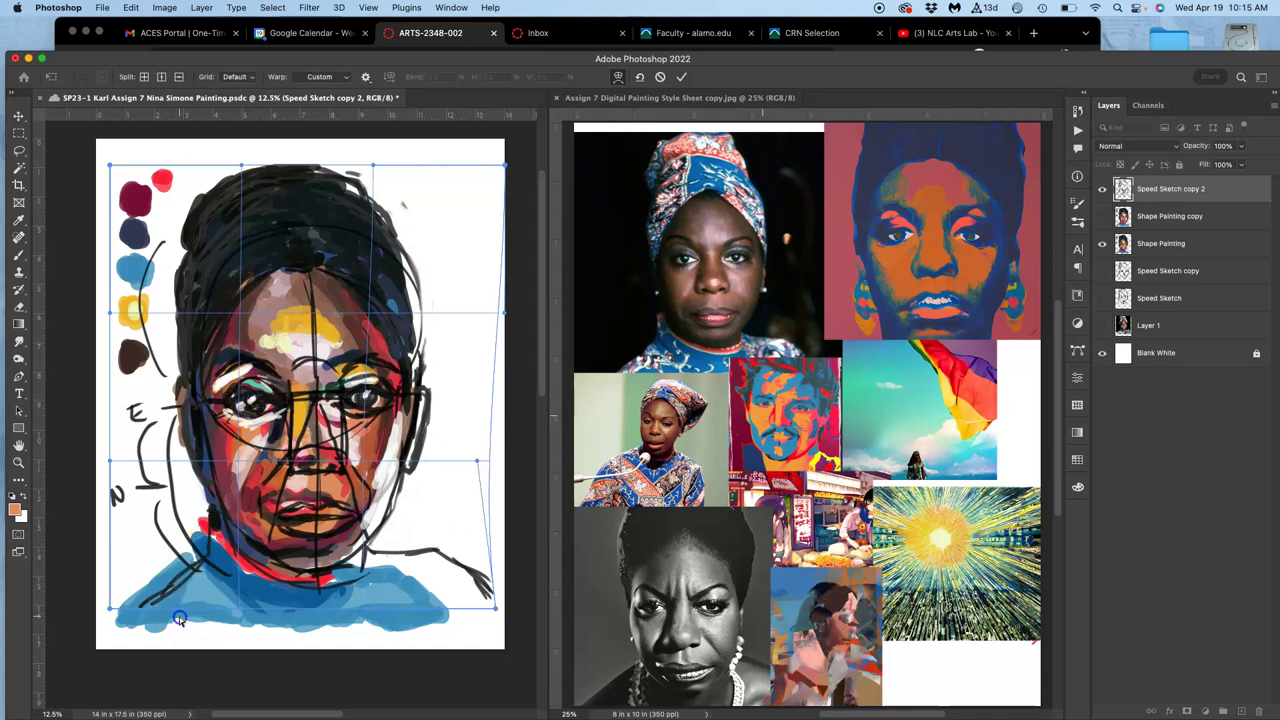
pyautogui.moveTo(174, 615); pyautogui.dragTo(166, 599)
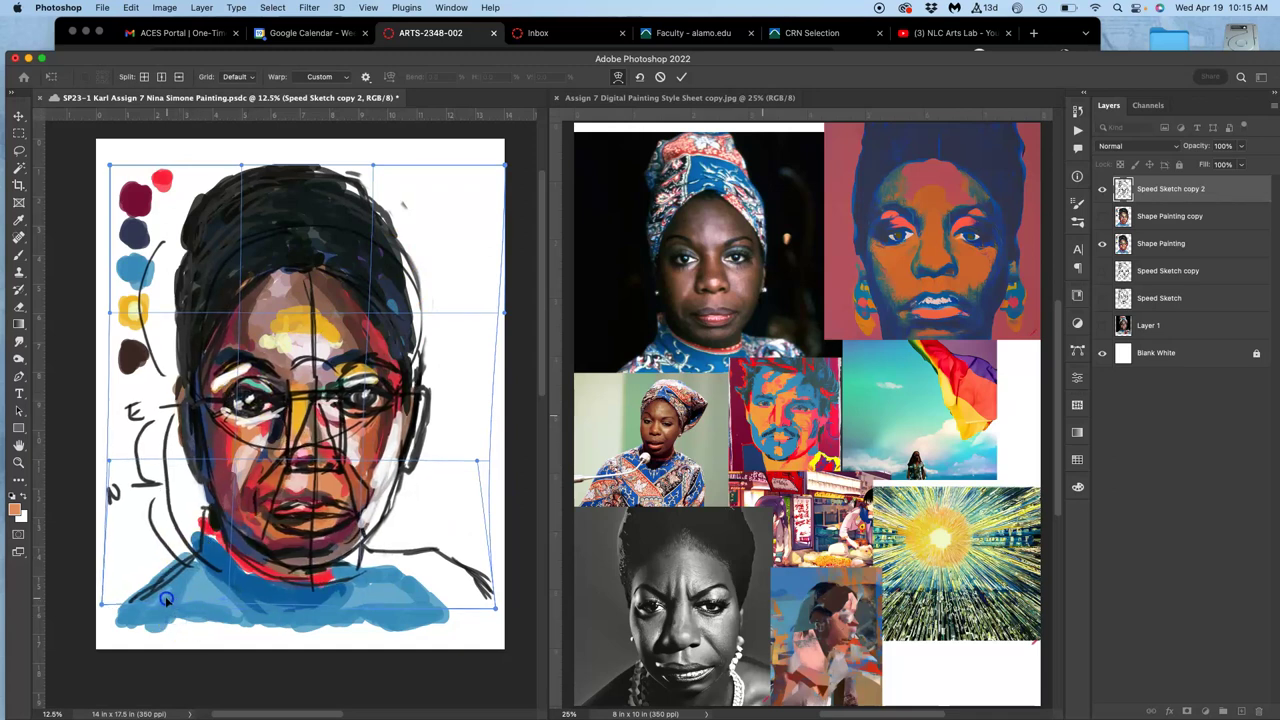
pyautogui.moveTo(455, 572); pyautogui.dragTo(446, 580)
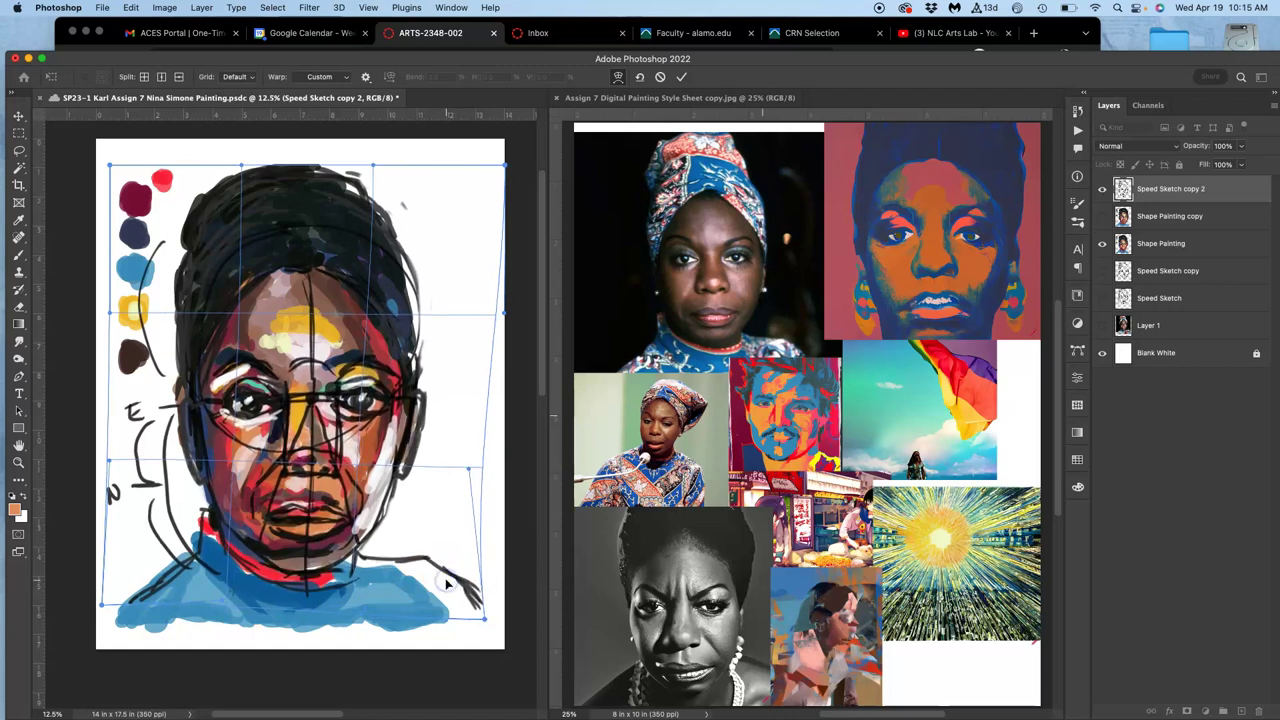
pyautogui.press('Return')
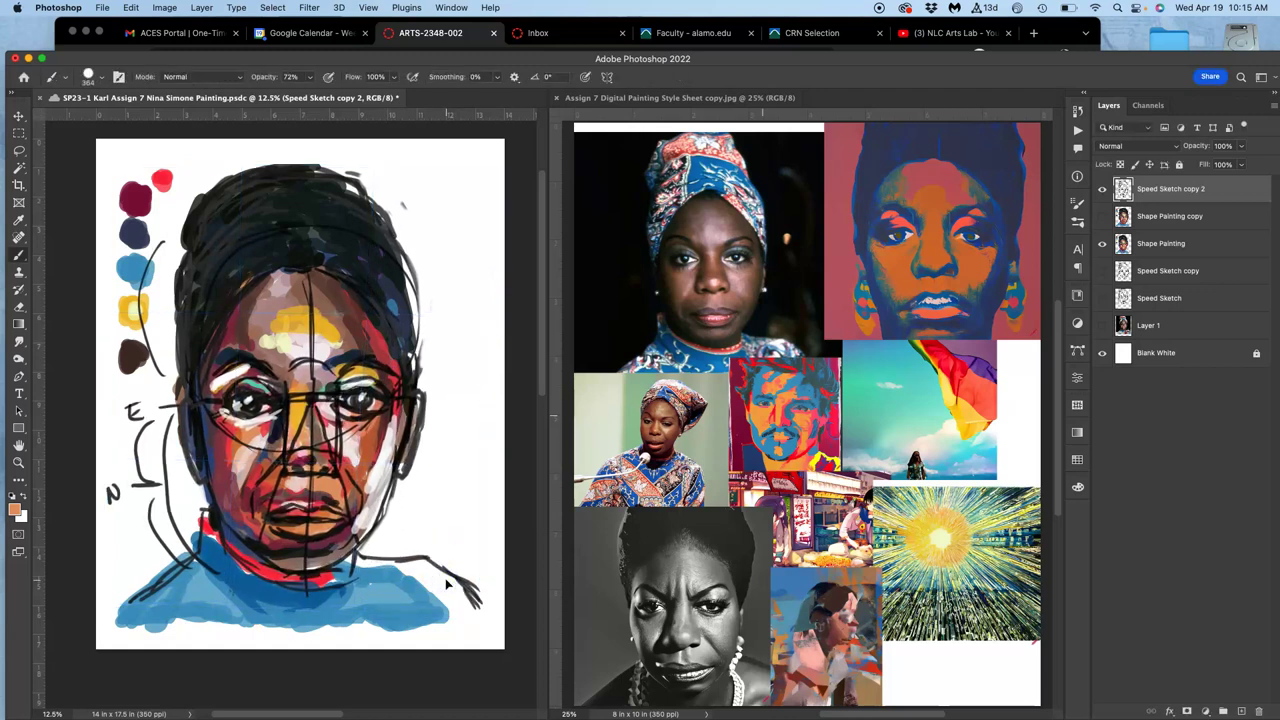
# Check the warped sketch against the paintings, and duplicate the original Shape Painting layer with the original hidden
pyautogui.click(1102, 243)
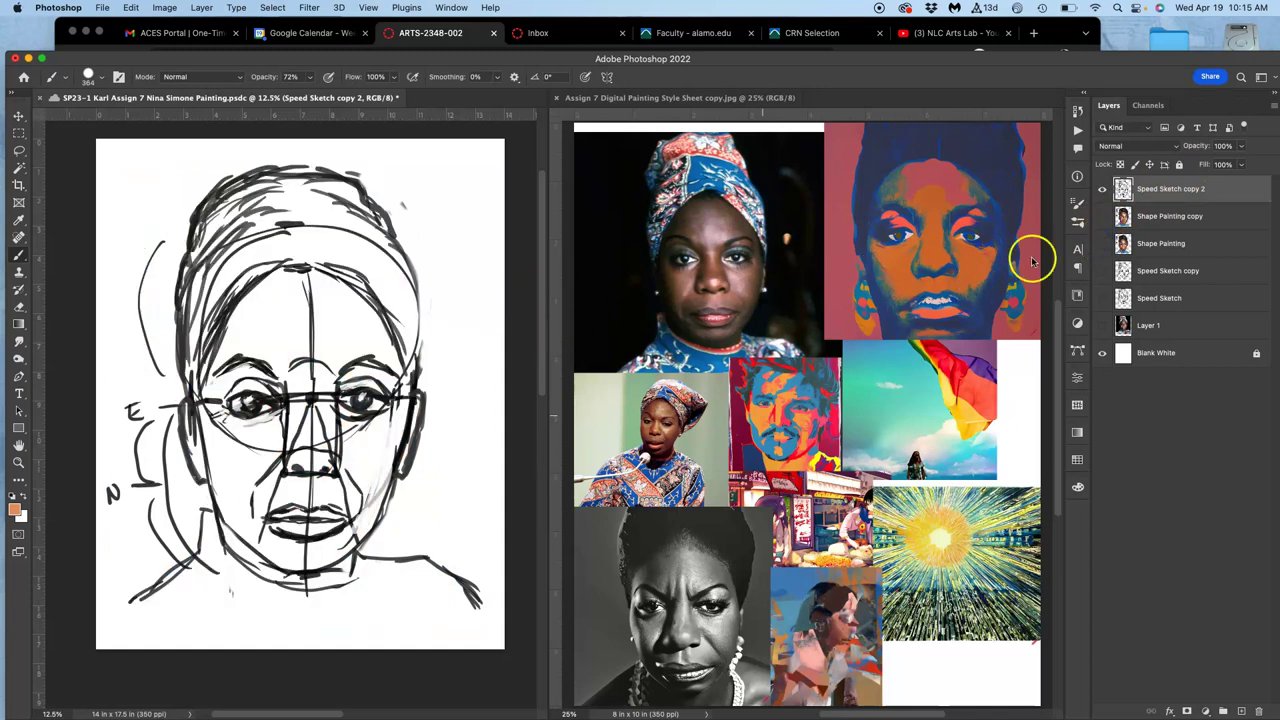
pyautogui.click(1103, 217)
pyautogui.click(1103, 217)
pyautogui.click(1103, 243)
pyautogui.click(1157, 241)
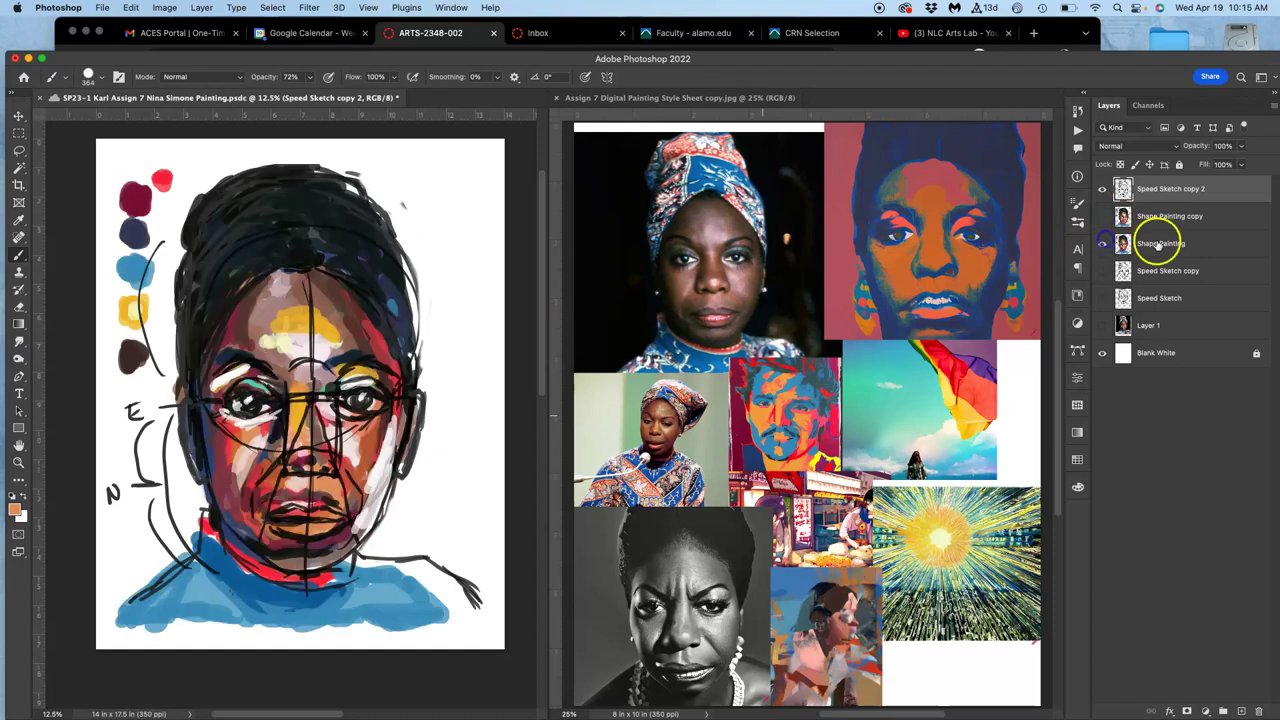
pyautogui.press('super+j')
pyautogui.click(1103, 271)
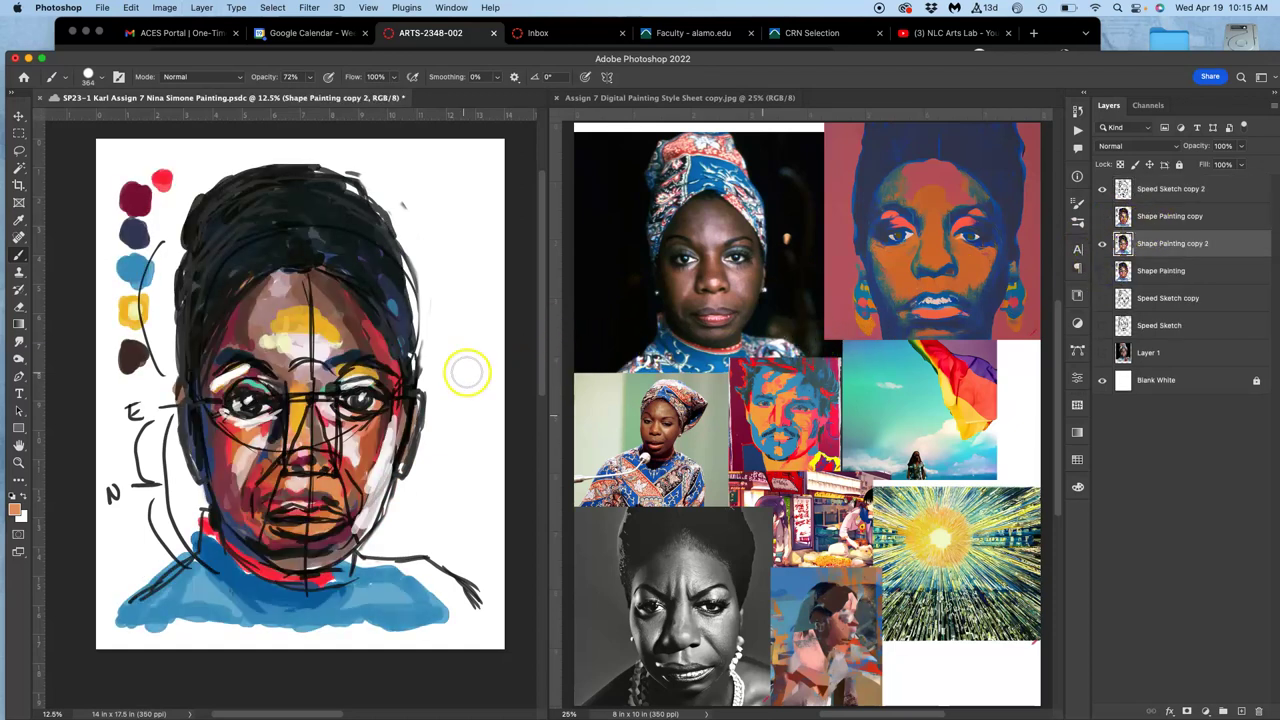
# Warp Shape Painting copy 2 so its jaw, facial features, ear and shoulder line up with the overlaid sketch
pyautogui.press('super+t')
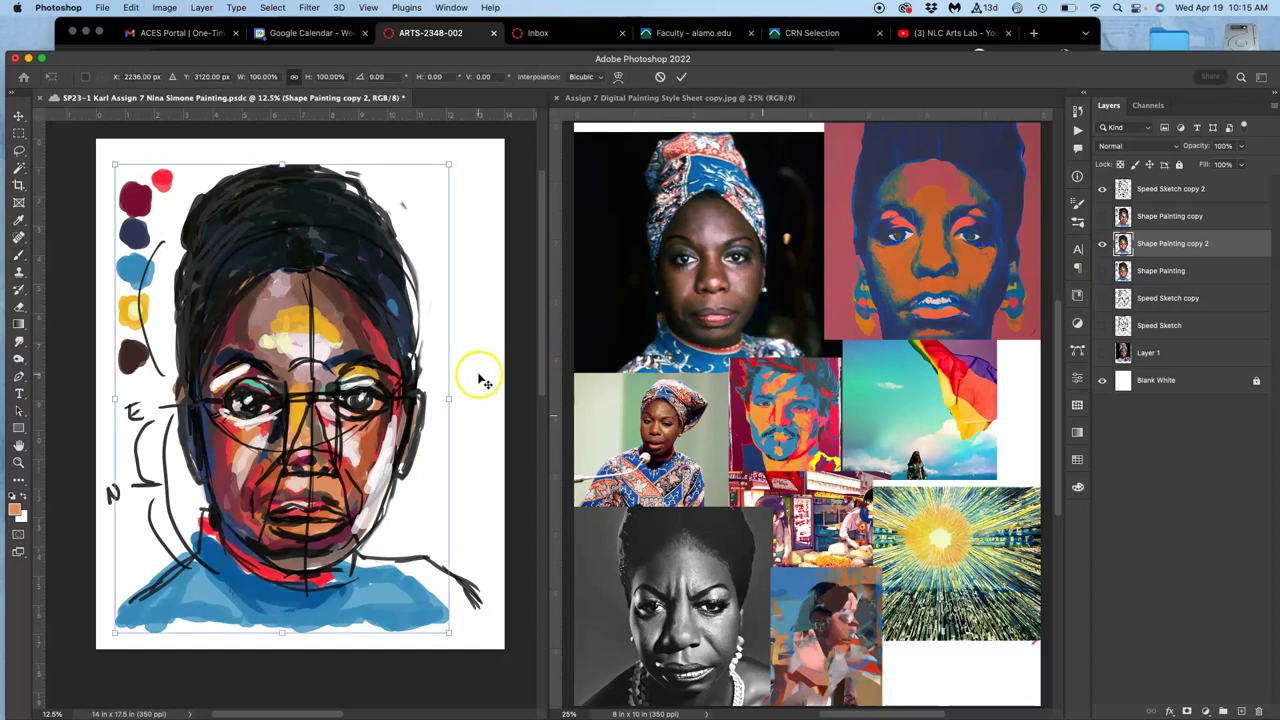
pyautogui.rightClick(372, 441)
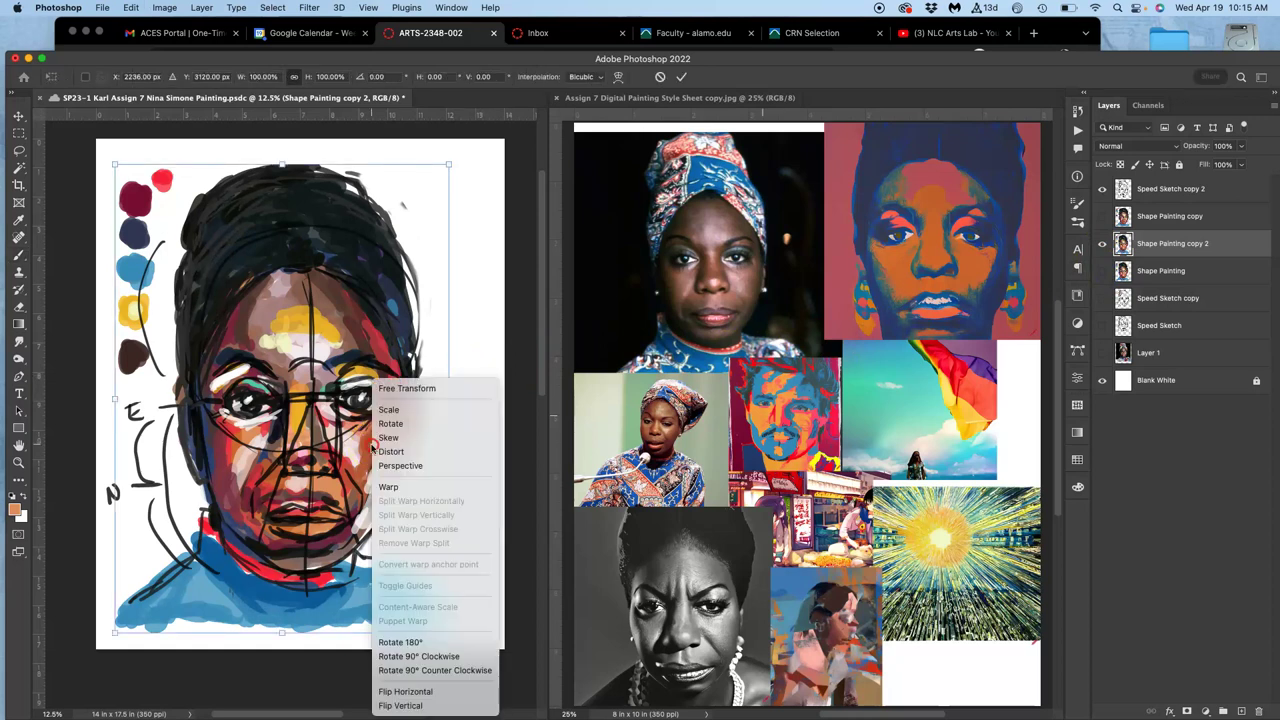
pyautogui.click(389, 488)
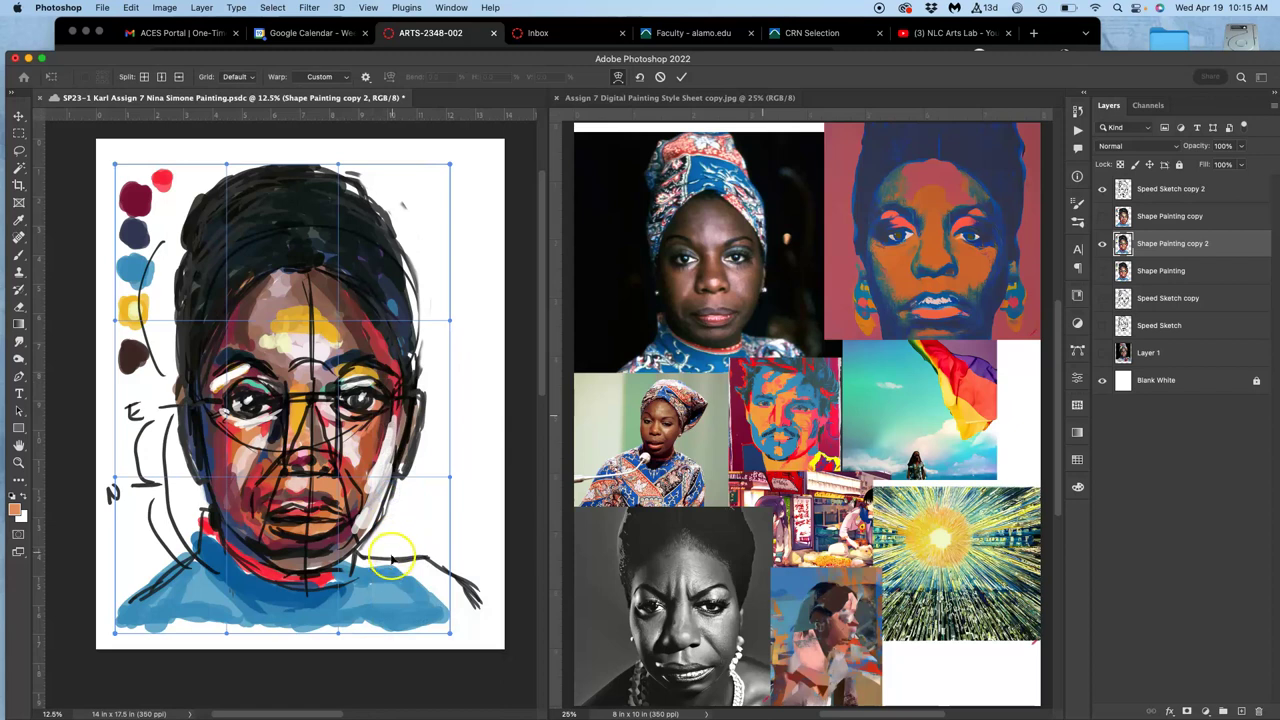
pyautogui.moveTo(394, 571); pyautogui.dragTo(398, 577)
pyautogui.moveTo(263, 546)
pyautogui.mouseDown()
pyautogui.moveTo(258, 560)
pyautogui.moveTo(263, 551)
pyautogui.mouseUp()
pyautogui.moveTo(427, 591); pyautogui.dragTo(439, 577)
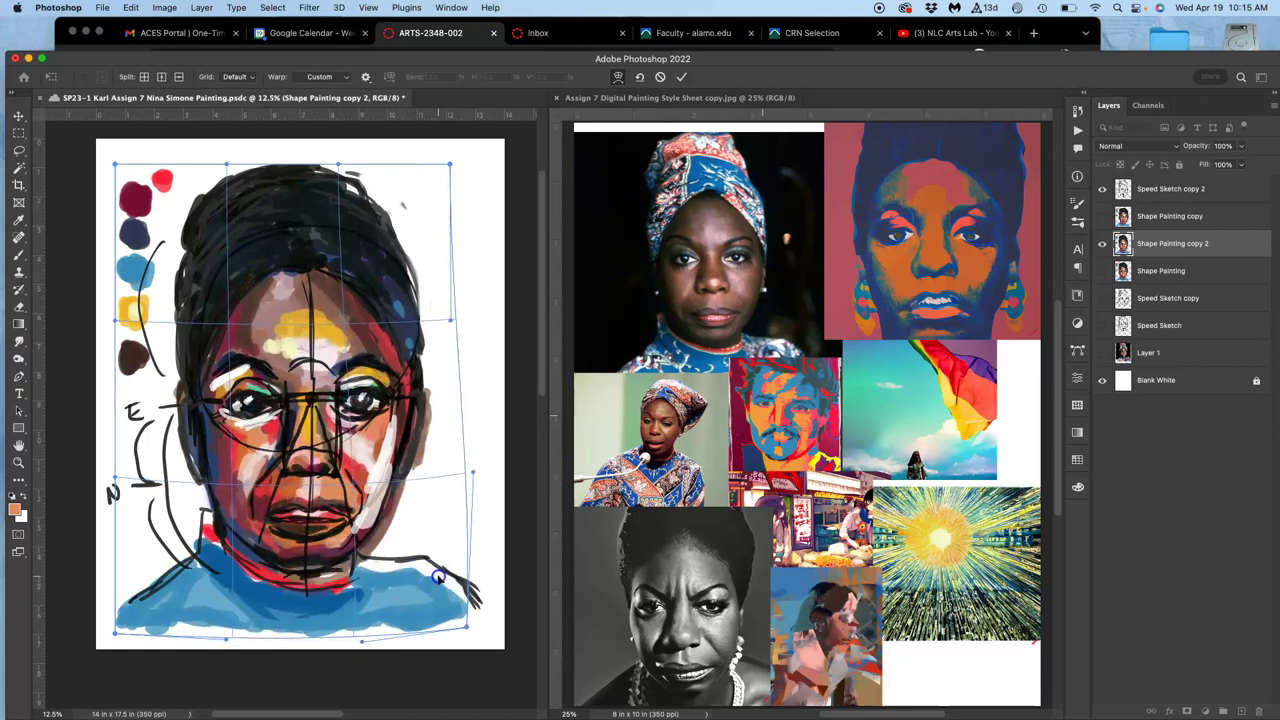
pyautogui.moveTo(446, 461); pyautogui.dragTo(439, 462)
pyautogui.moveTo(433, 222); pyautogui.dragTo(435, 224)
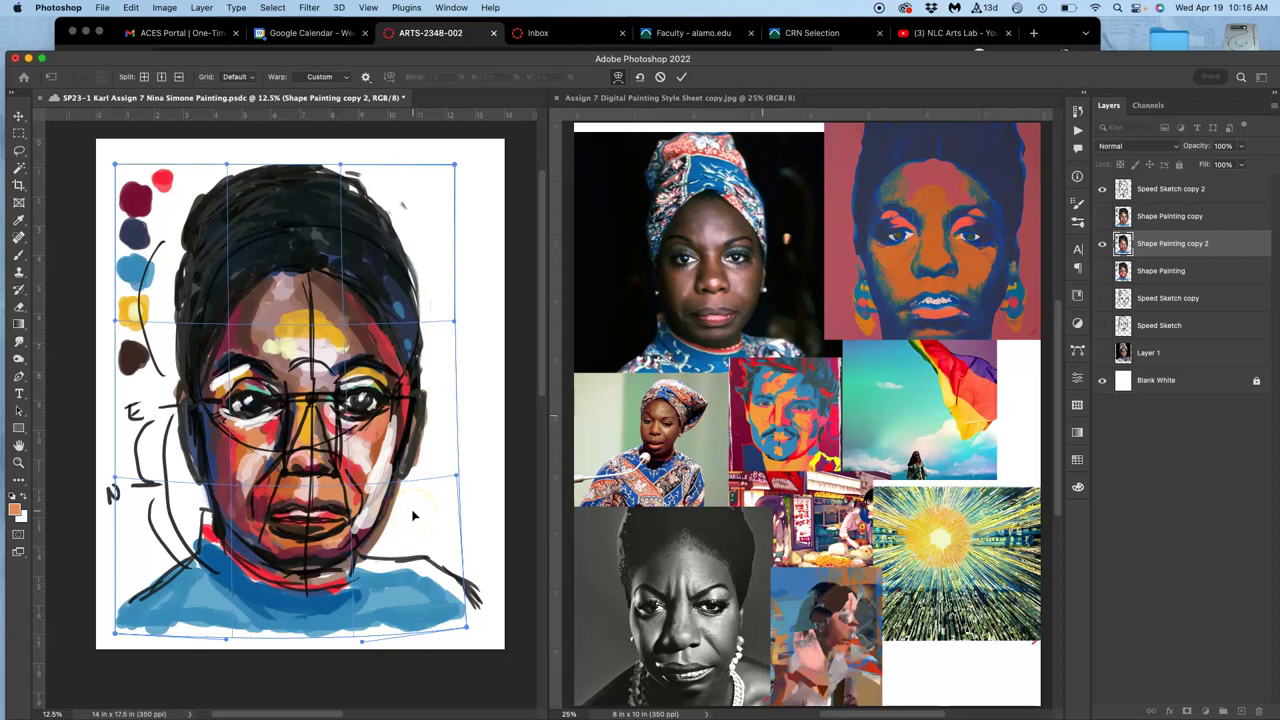
pyautogui.press('Return')
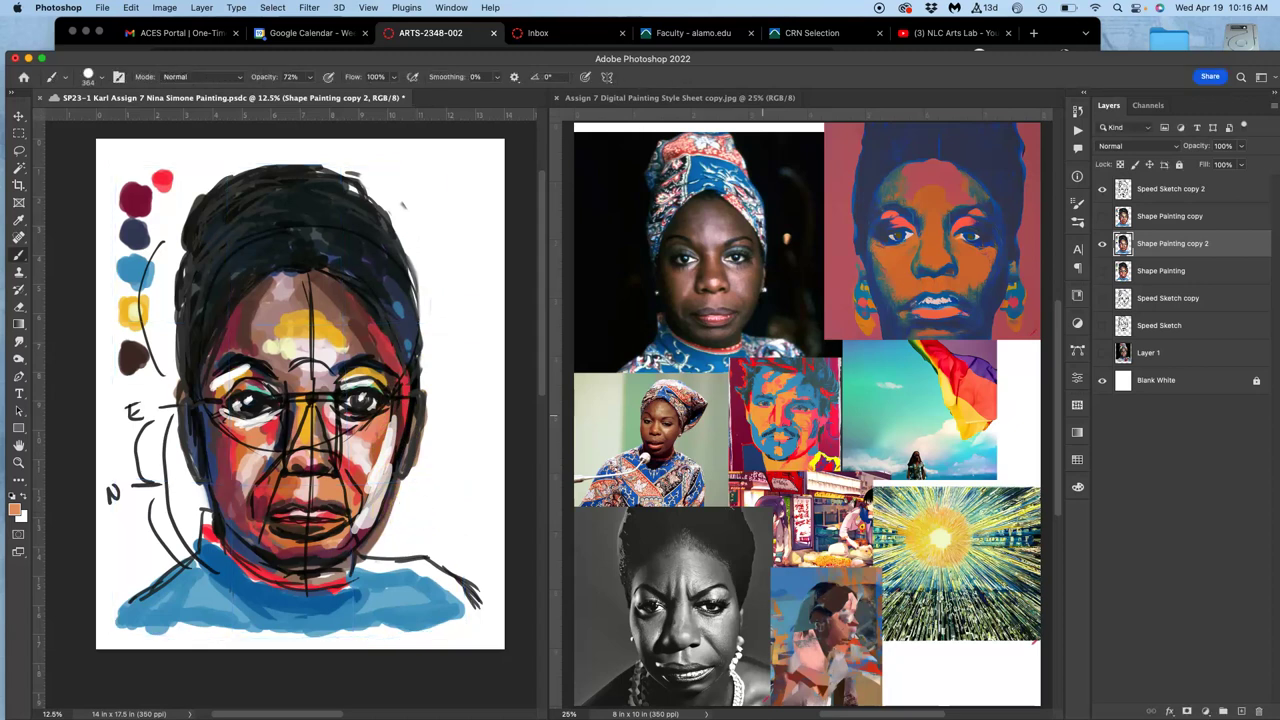
# Compare Shape Painting copy 2 with Shape Painting copy, the original Shape Painting and the sketch overlay by toggling layer visibility
pyautogui.click(1102, 189)
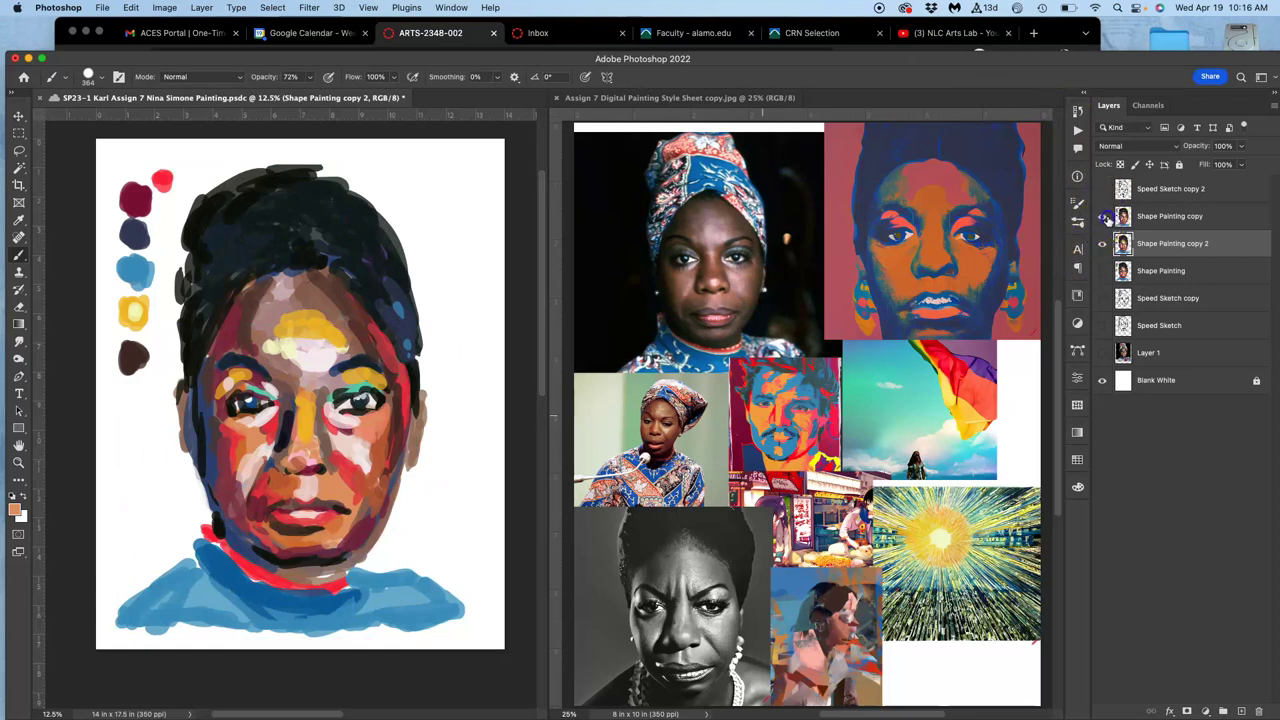
pyautogui.click(1103, 217)
pyautogui.click(1113, 216)
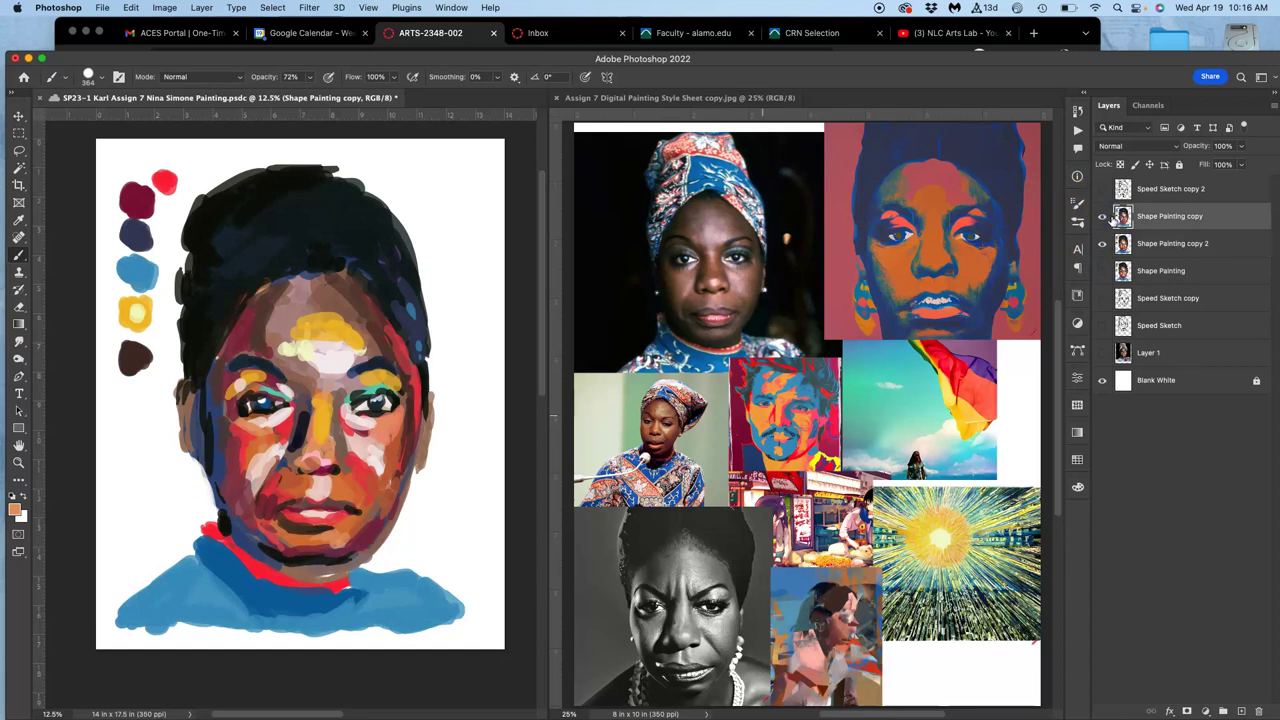
pyautogui.click(1103, 244)
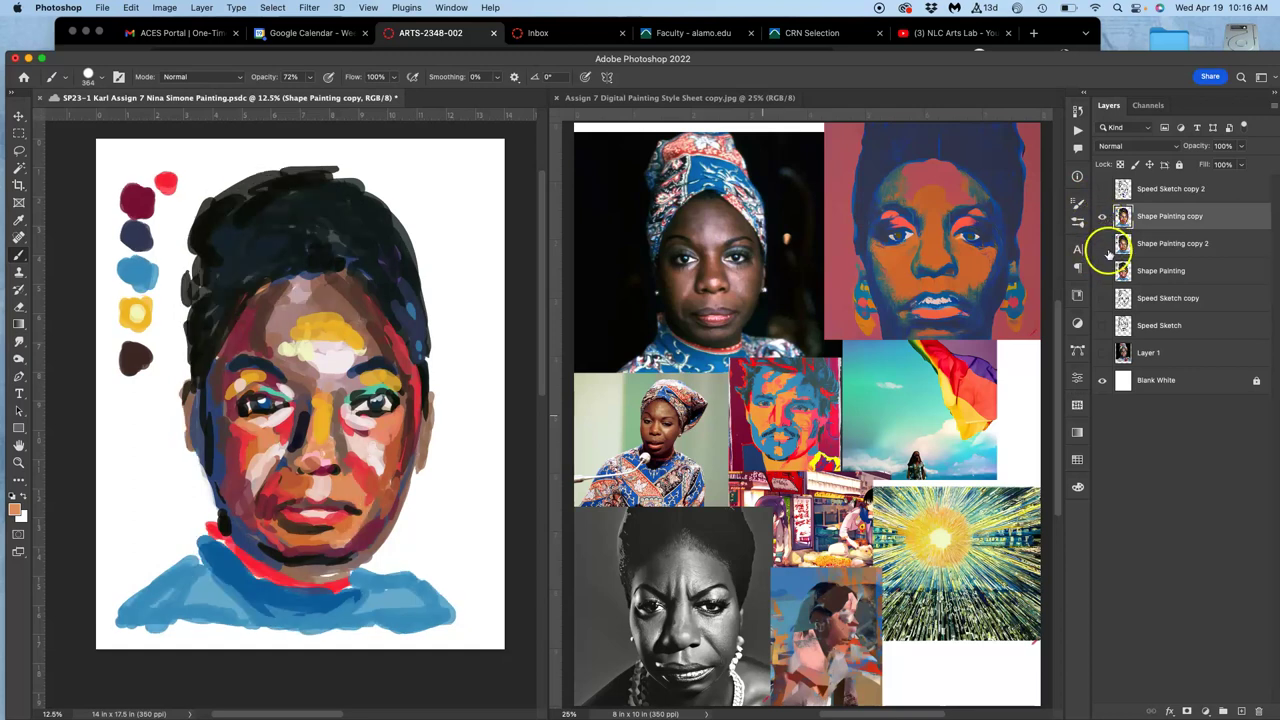
pyautogui.click(1104, 218)
pyautogui.click(1103, 271)
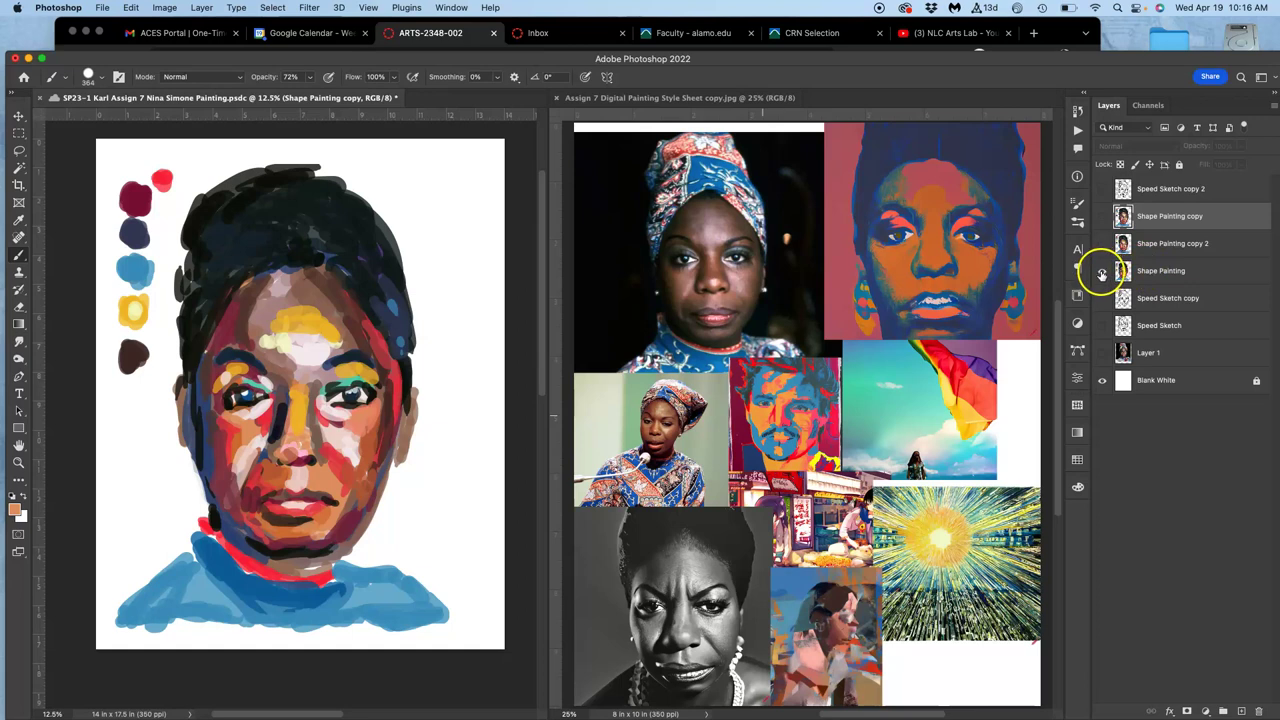
pyautogui.click(1102, 271)
pyautogui.click(1103, 244)
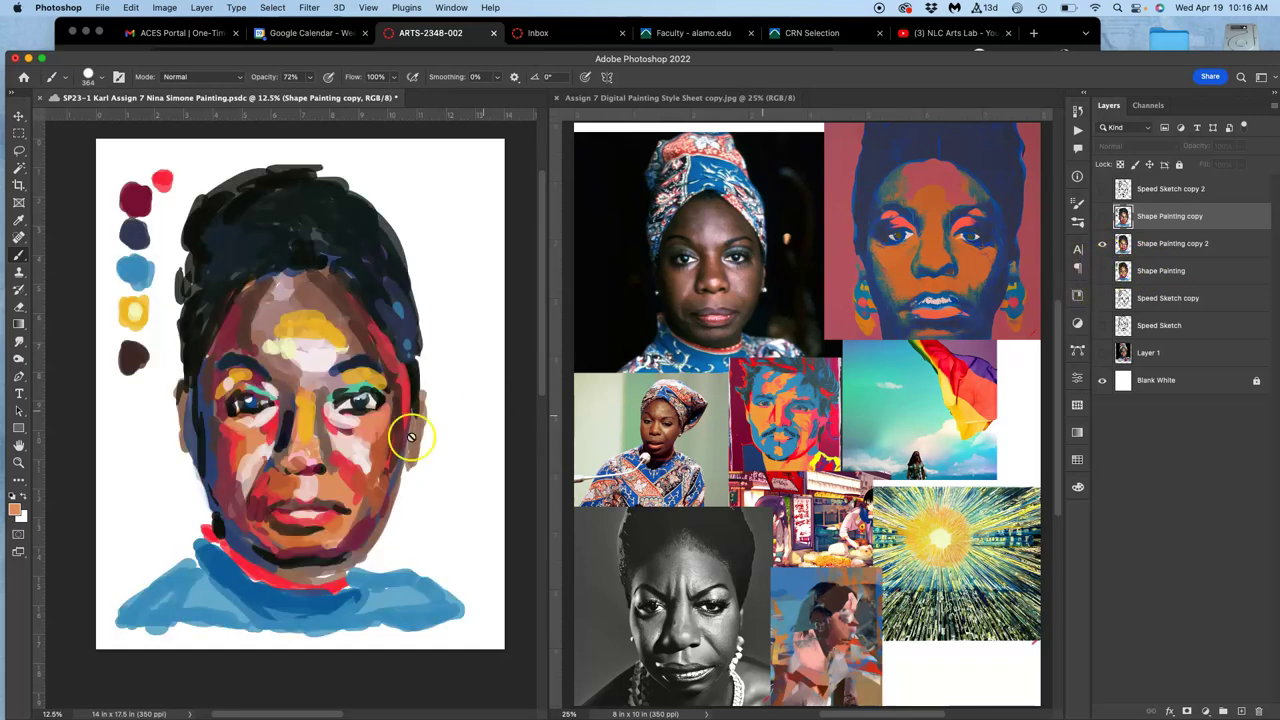
pyautogui.click(1103, 190)
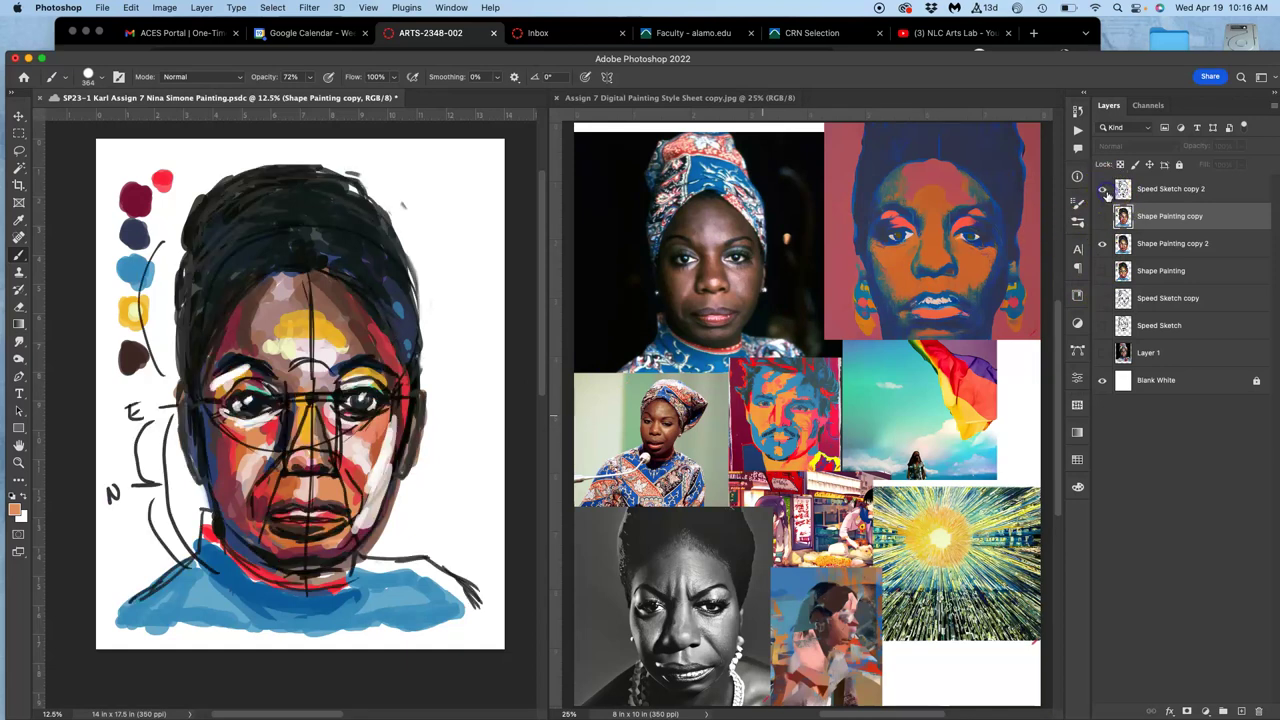
pyautogui.click(1103, 190)
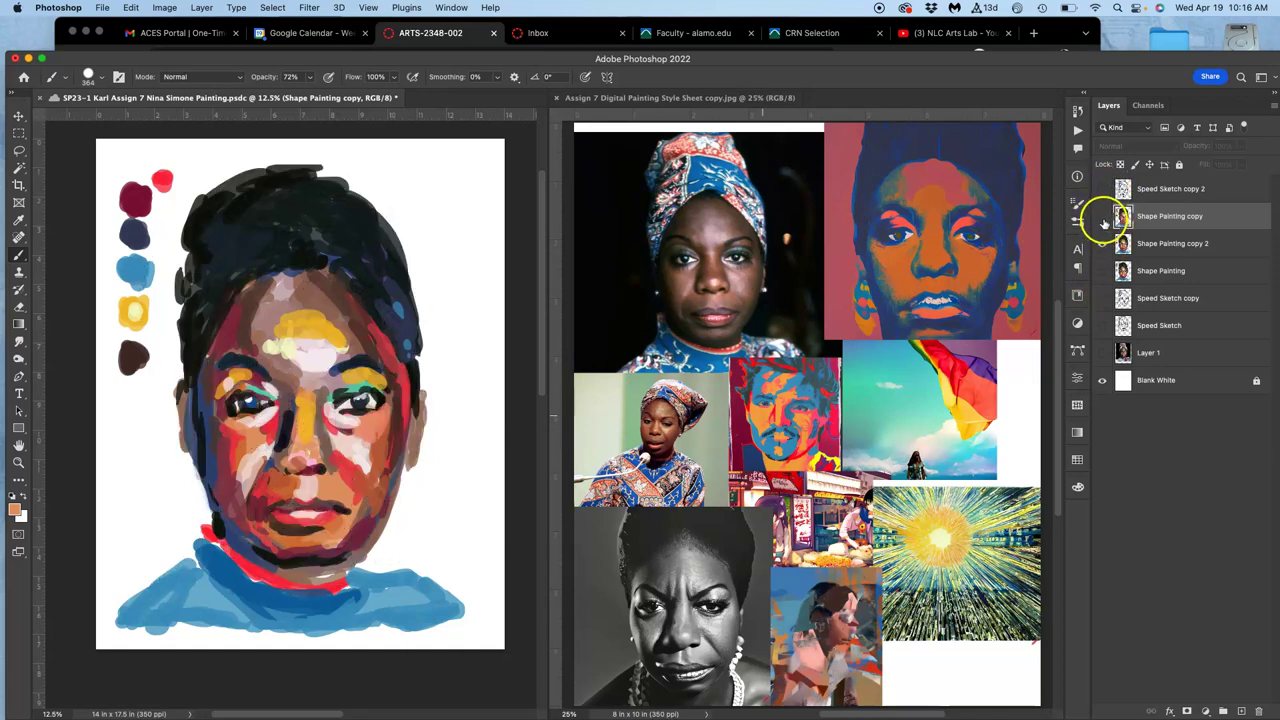
pyautogui.click(1103, 217)
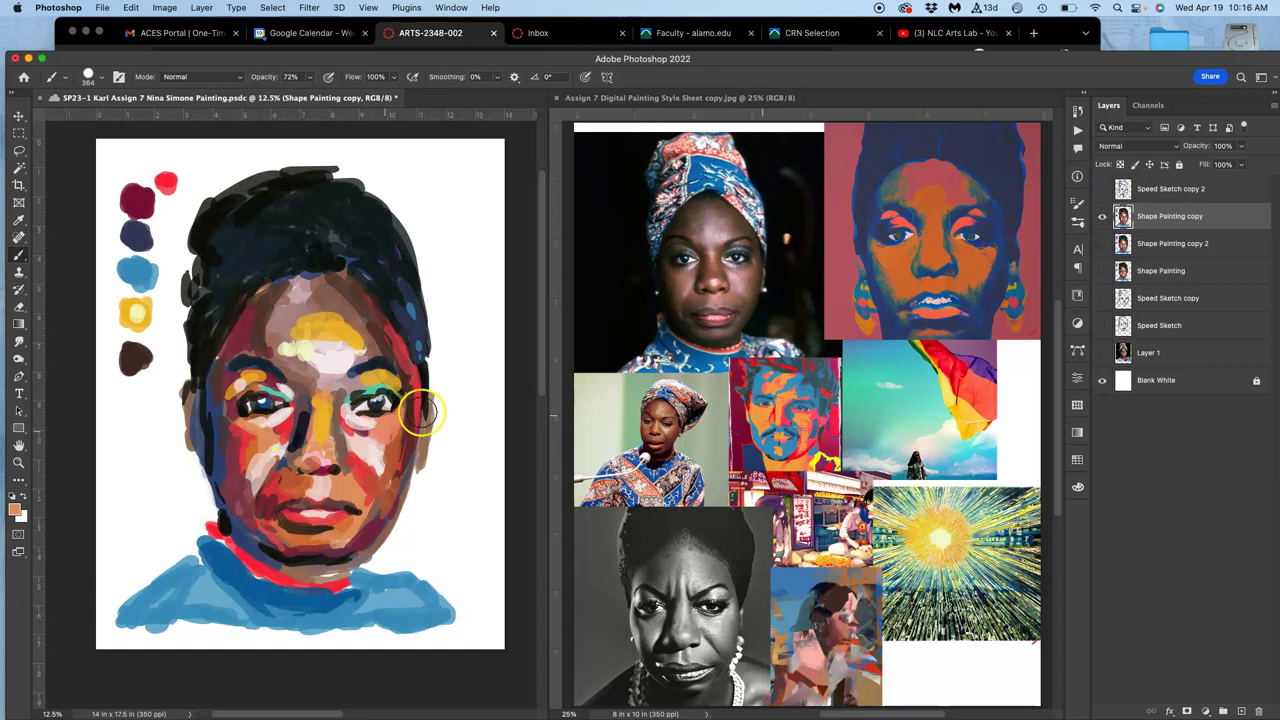
pyautogui.click(1103, 217)
pyautogui.click(1103, 243)
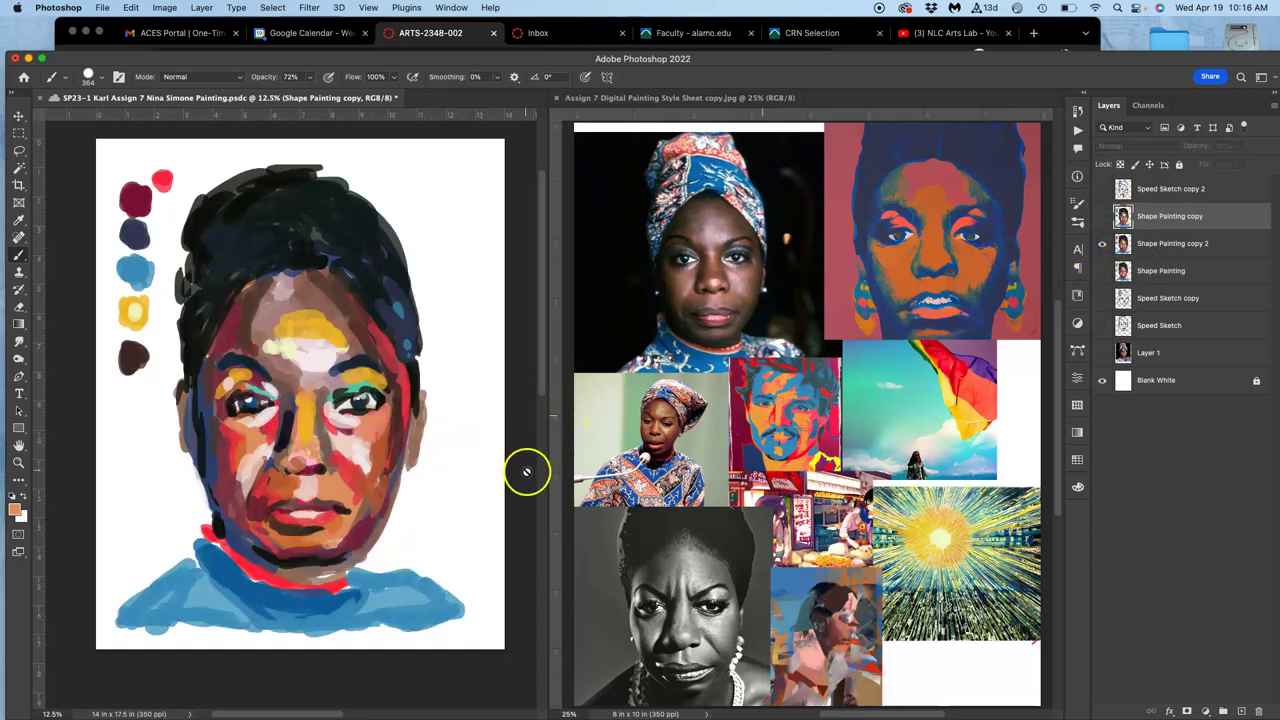
# Delete the Shape Painting copy and original Shape Painting layers, keeping Shape Painting copy 2
pyautogui.press('Delete')
pyautogui.click(1156, 247)
pyautogui.press('Delete')
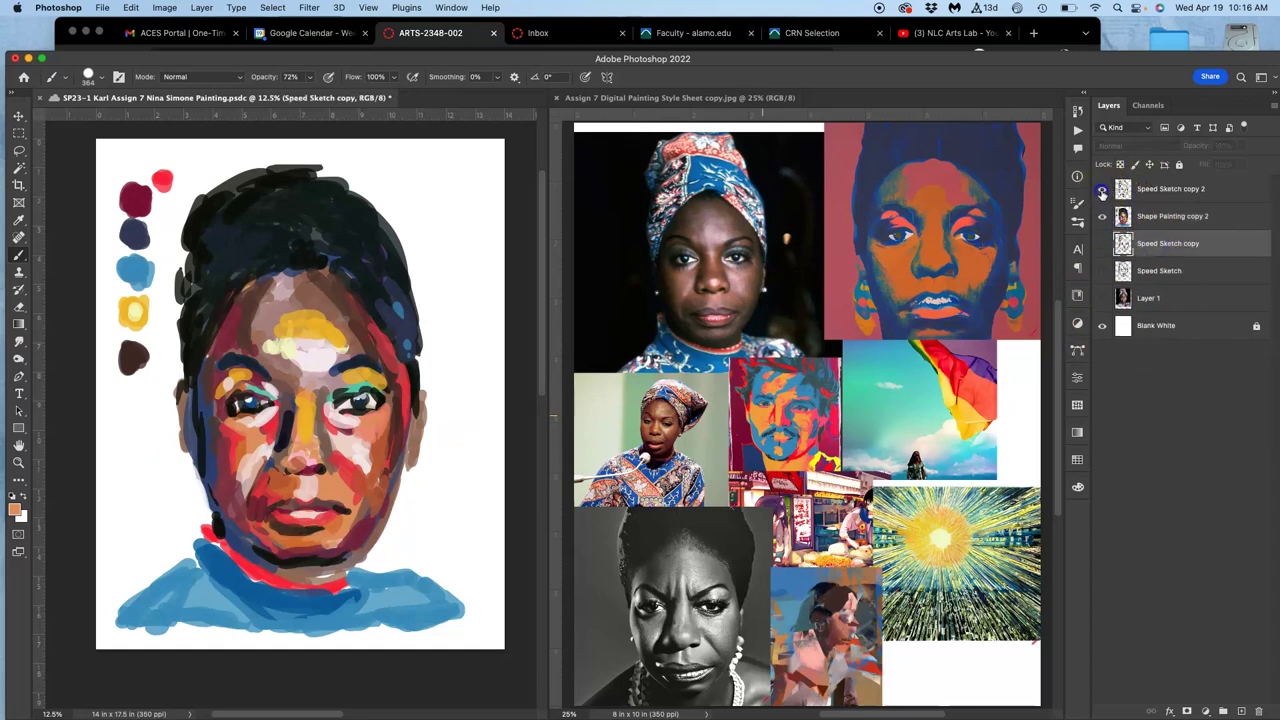
# Show the Layer 1 reference photo with Speed Sketch copy 2 hidden, and move Layer 1 directly above Shape Painting copy 2
pyautogui.click(1103, 189)
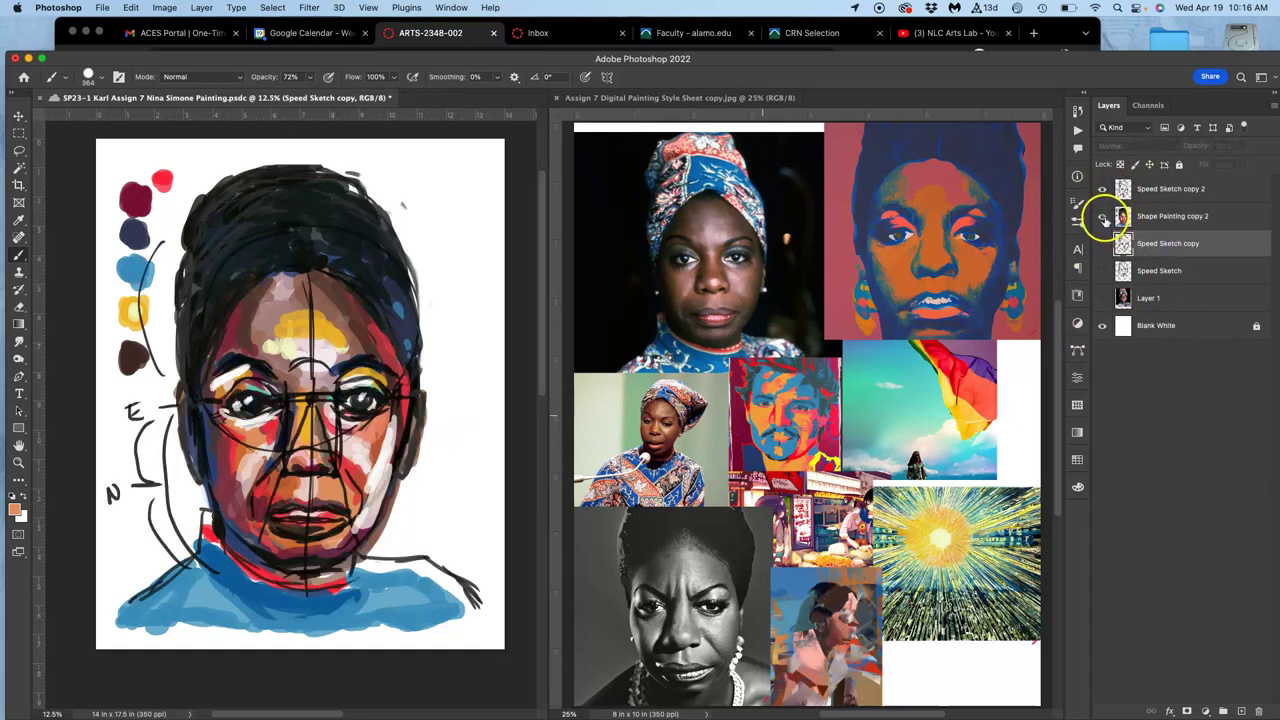
pyautogui.click(1103, 217)
pyautogui.click(1105, 217)
pyautogui.click(1103, 189)
pyautogui.click(1103, 189)
pyautogui.click(1103, 298)
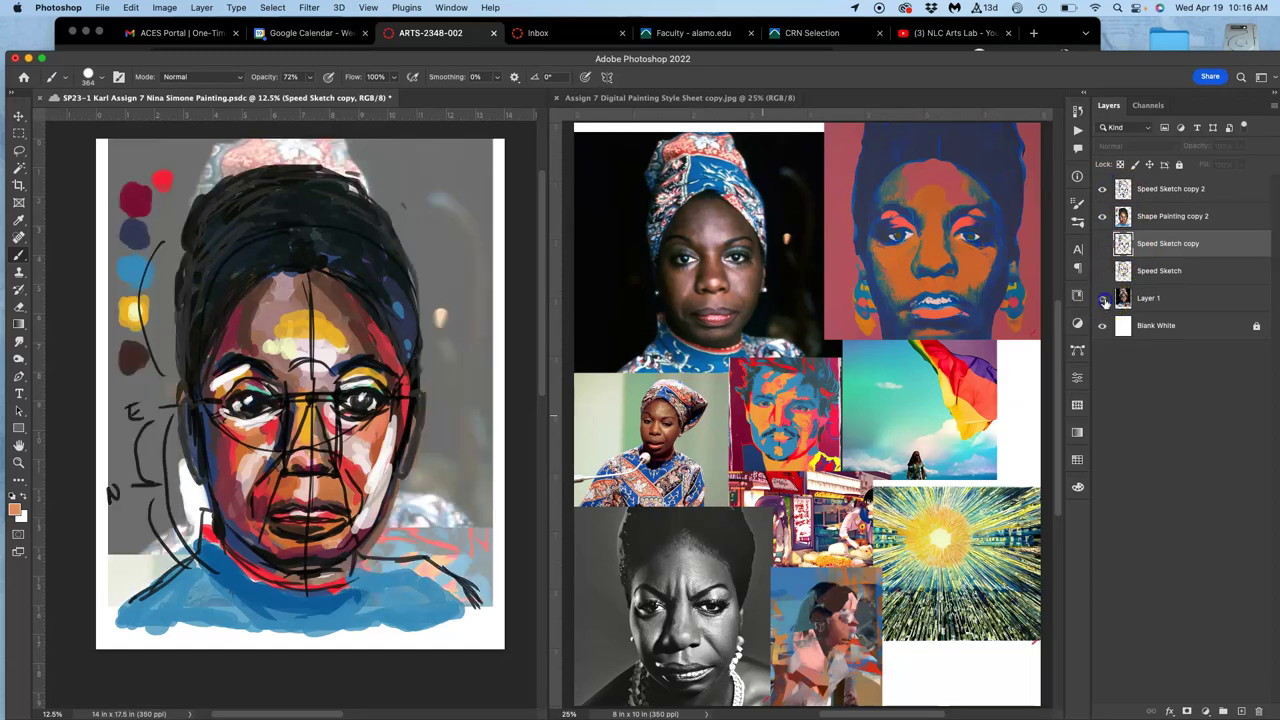
pyautogui.click(1103, 189)
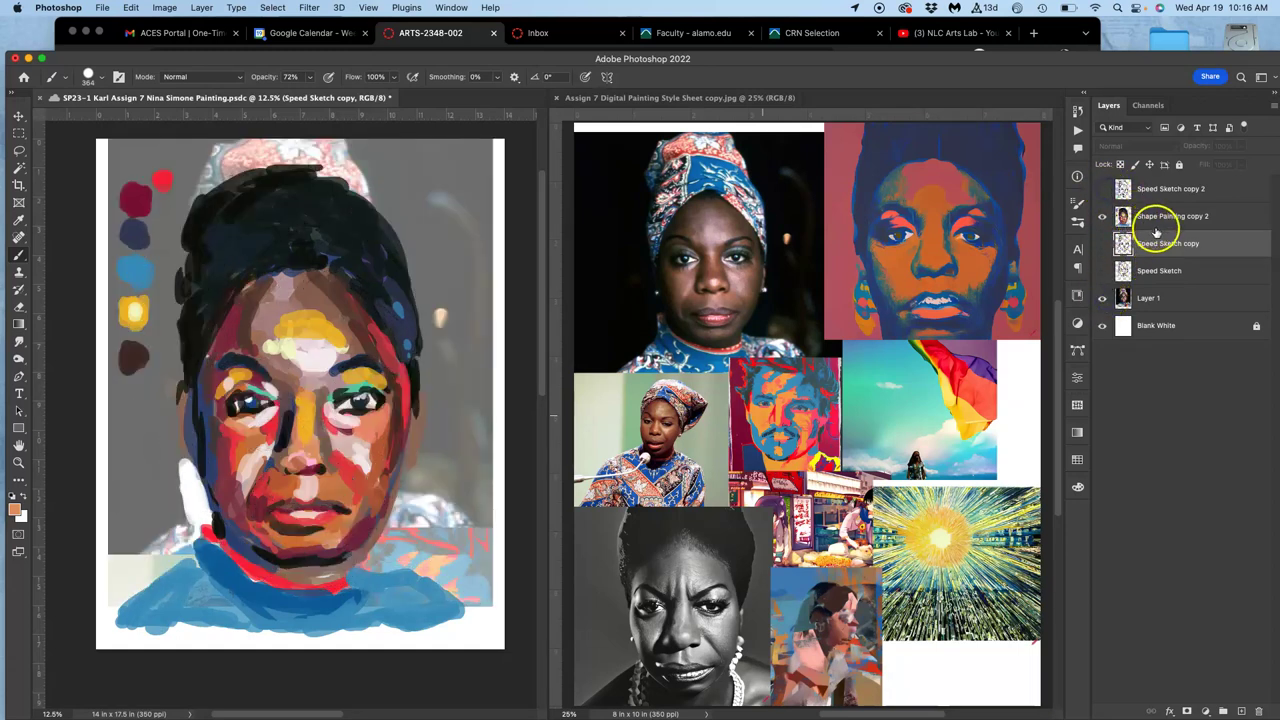
pyautogui.click(1145, 298)
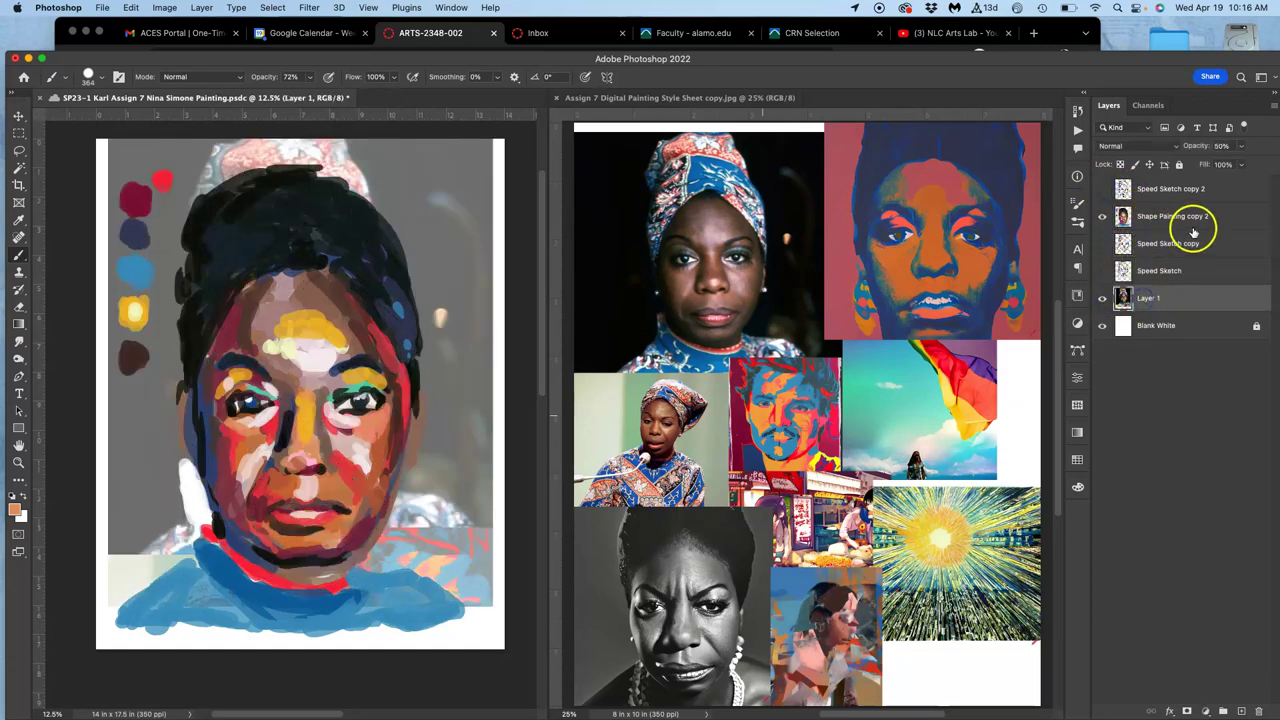
pyautogui.moveTo(1147, 298); pyautogui.dragTo(1150, 216)
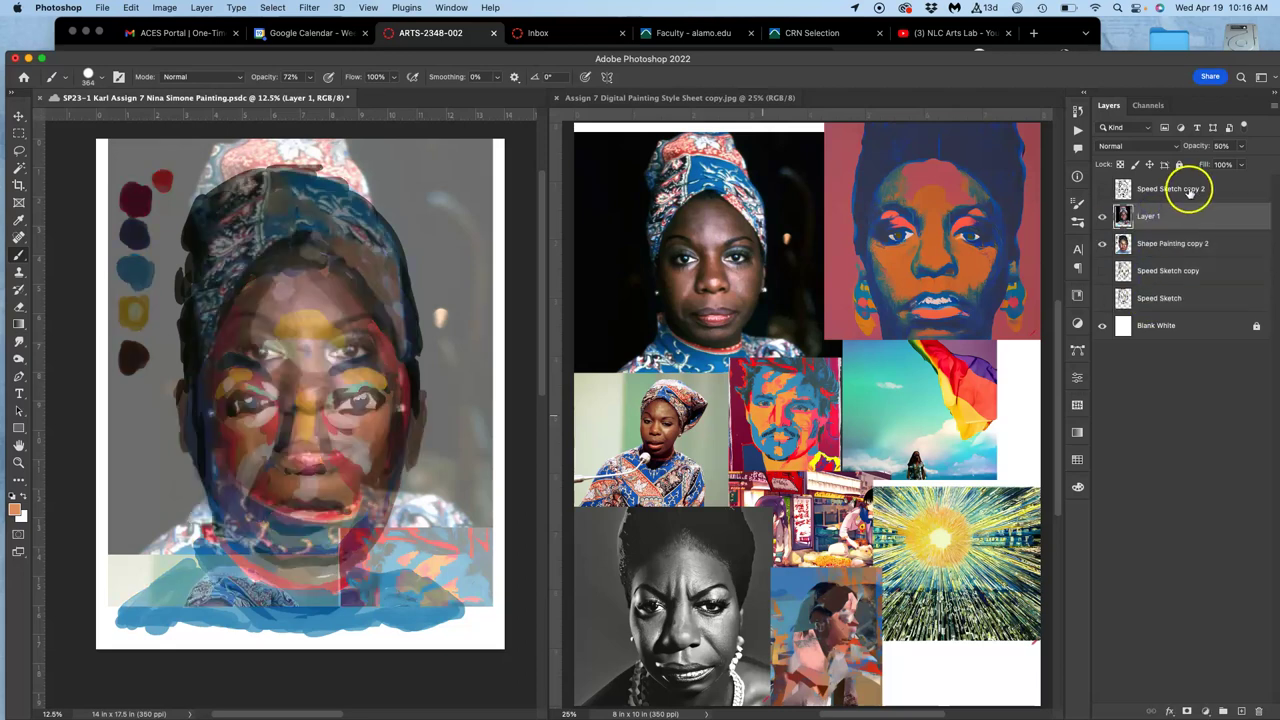
# Lower Layer 1's opacity to 36% and move and scale the photo to about 118% wide by 116% high, matching the painted face
pyautogui.click(1239, 147)
pyautogui.moveTo(1239, 163); pyautogui.dragTo(1232, 164)
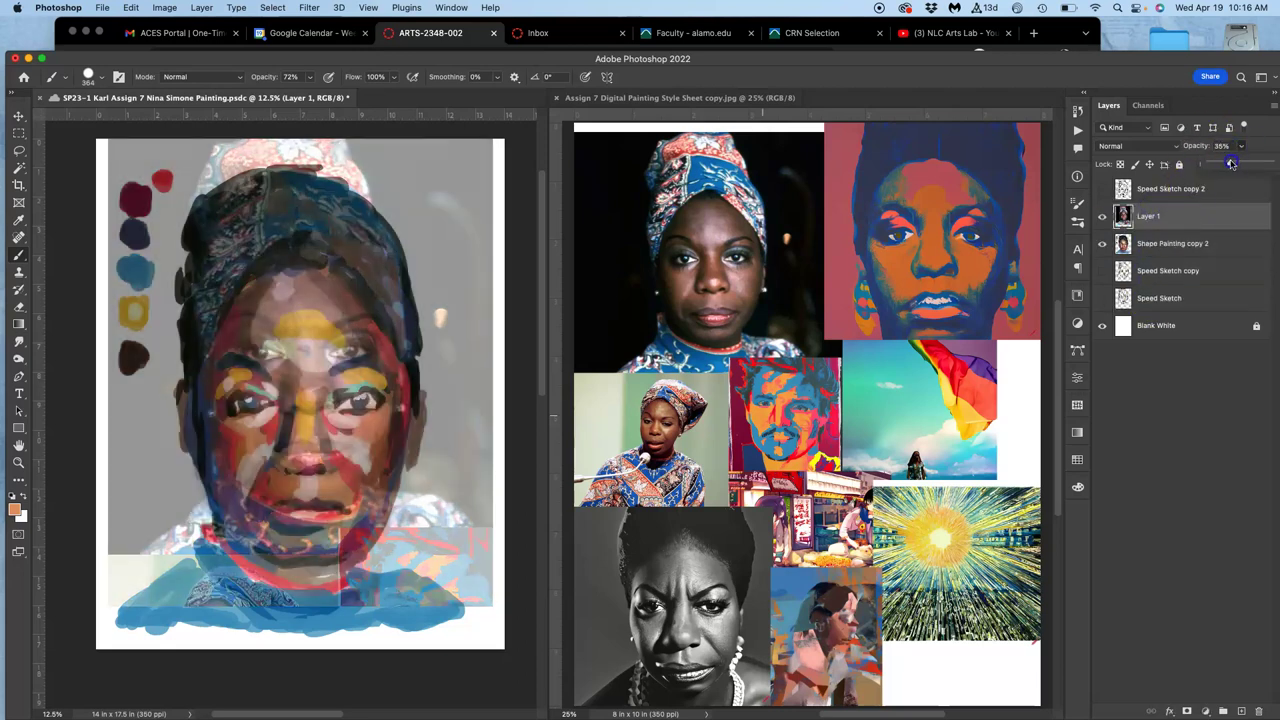
pyautogui.press('super+t')
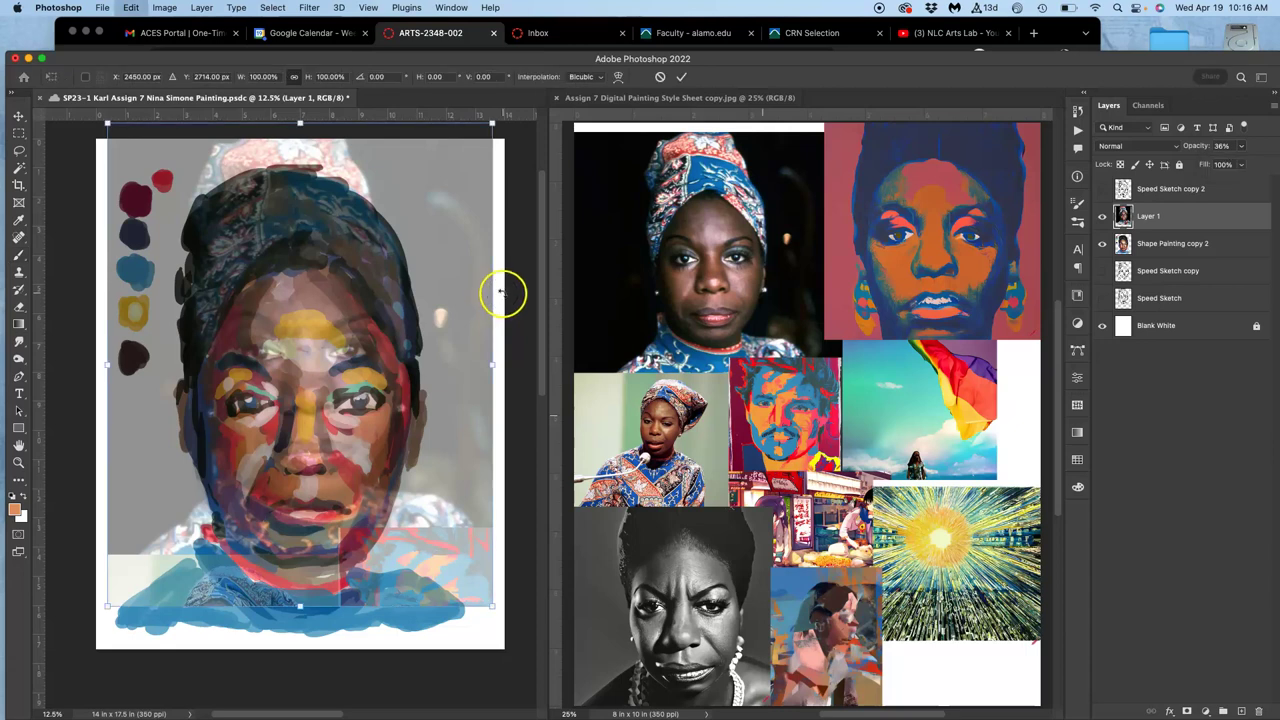
pyautogui.moveTo(432, 255); pyautogui.dragTo(423, 302)
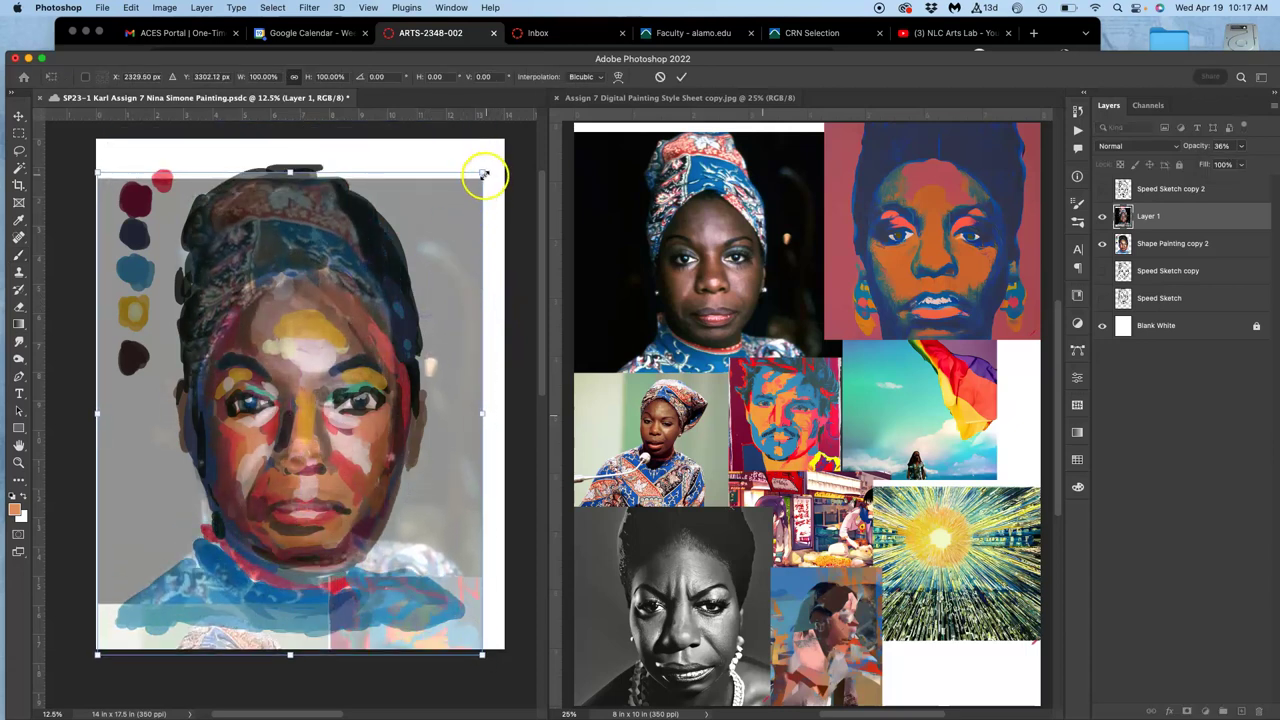
pyautogui.moveTo(486, 175); pyautogui.dragTo(498, 167)
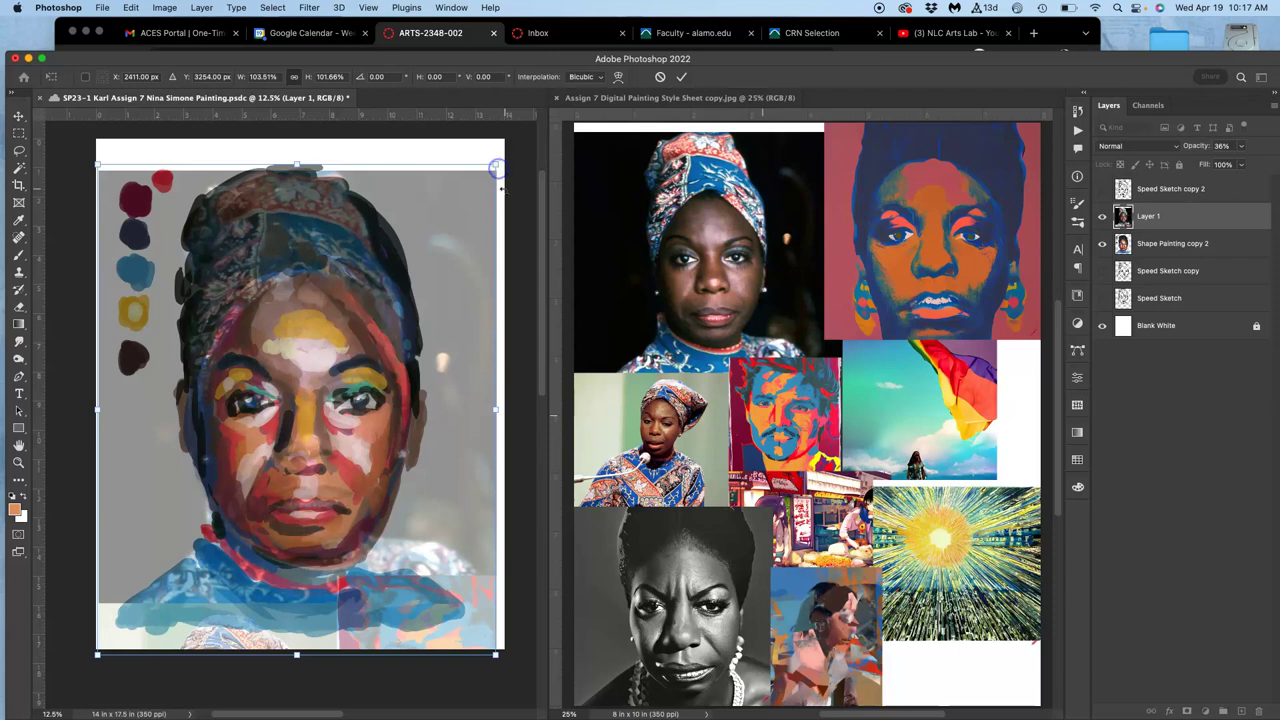
pyautogui.moveTo(402, 336)
pyautogui.mouseDown()
pyautogui.moveTo(410, 309)
pyautogui.moveTo(384, 332)
pyautogui.mouseUp()
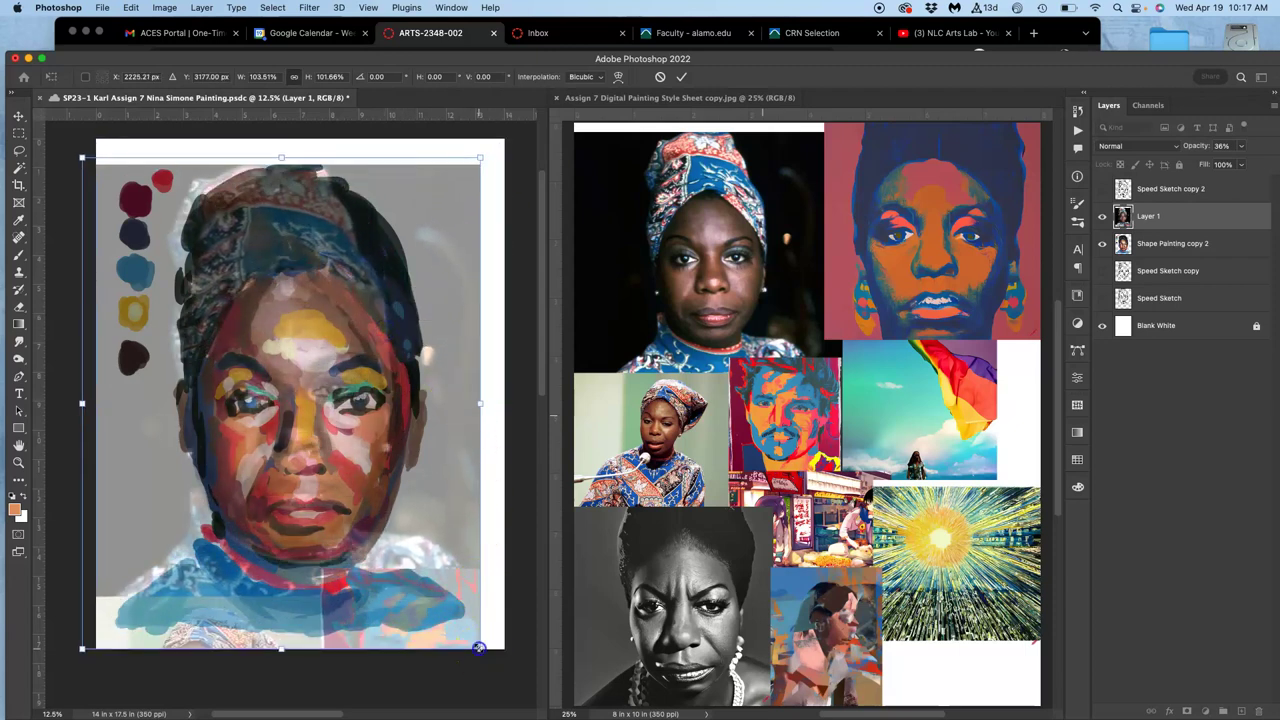
pyautogui.moveTo(479, 648); pyautogui.dragTo(508, 683)
pyautogui.moveTo(368, 522); pyautogui.dragTo(381, 532)
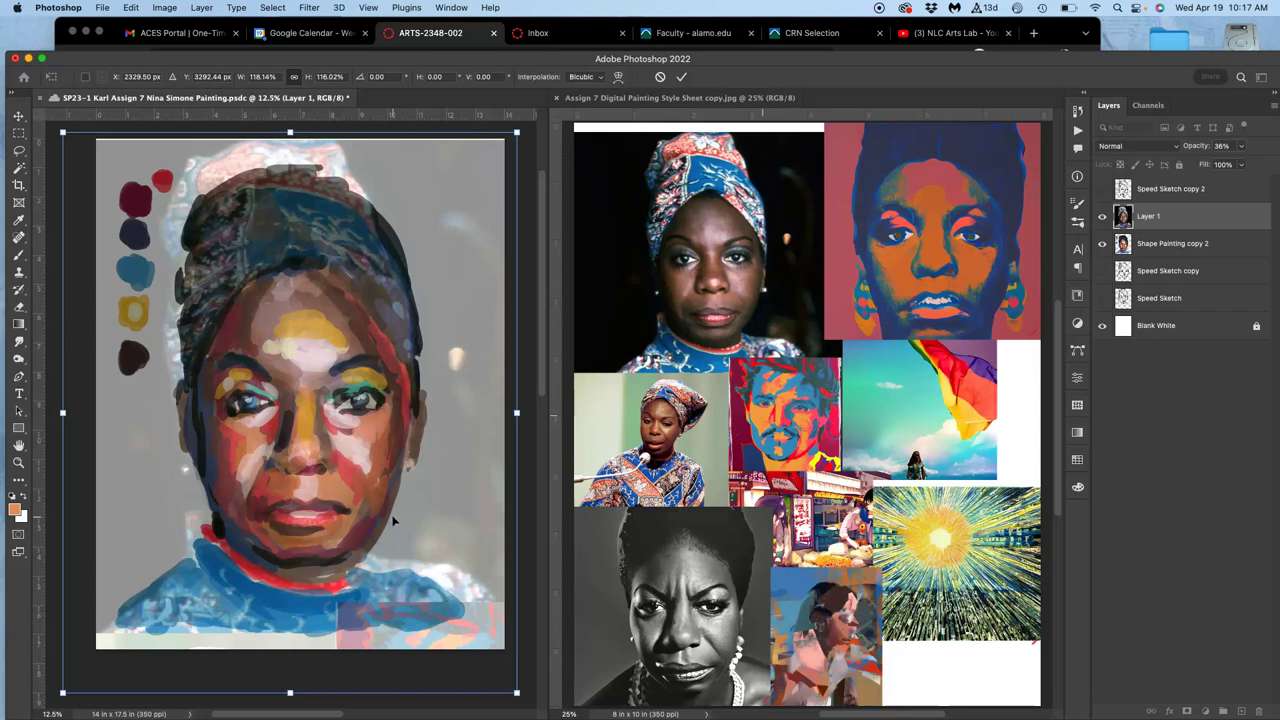
pyautogui.press('Return')
pyautogui.press('b')
# Compare the reference photo with the painting by raising Layer 1's opacity to 72% and 100%, and hide Layer 1
pyautogui.click(1243, 146)
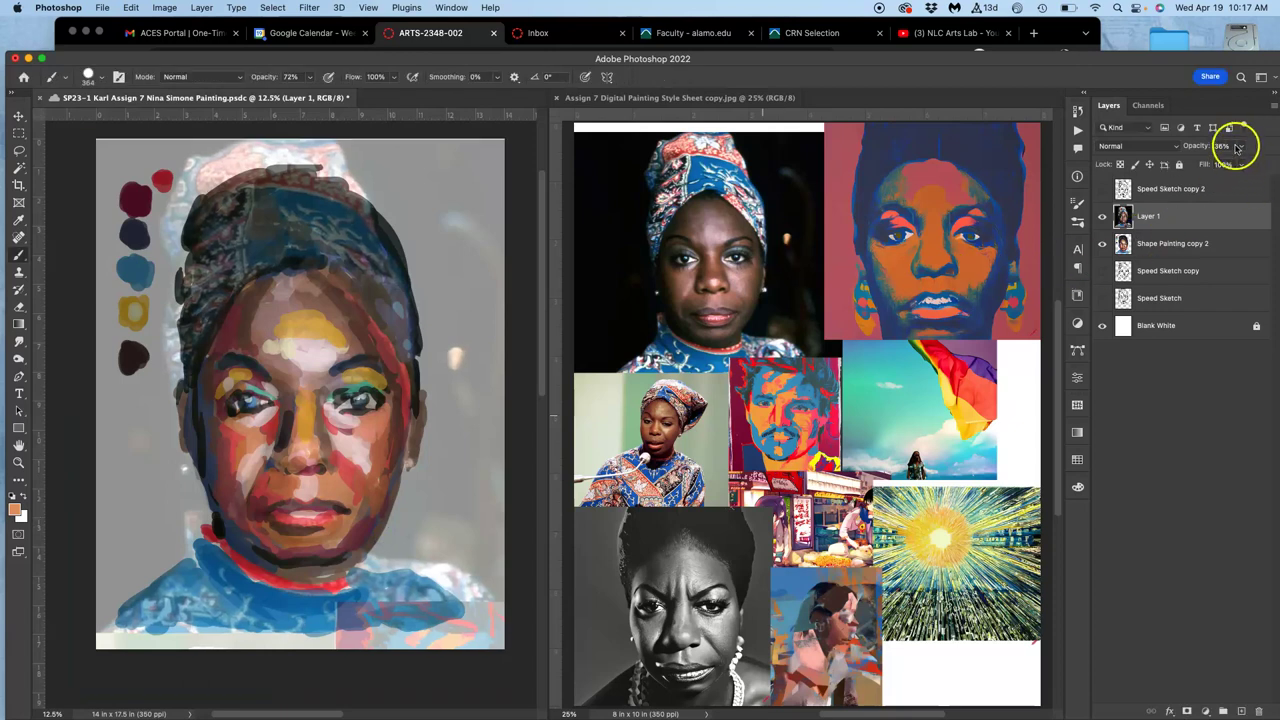
pyautogui.moveTo(1247, 163)
pyautogui.mouseDown()
pyautogui.moveTo(1260, 163)
pyautogui.moveTo(1222, 165)
pyautogui.moveTo(1250, 165)
pyautogui.mouseUp()
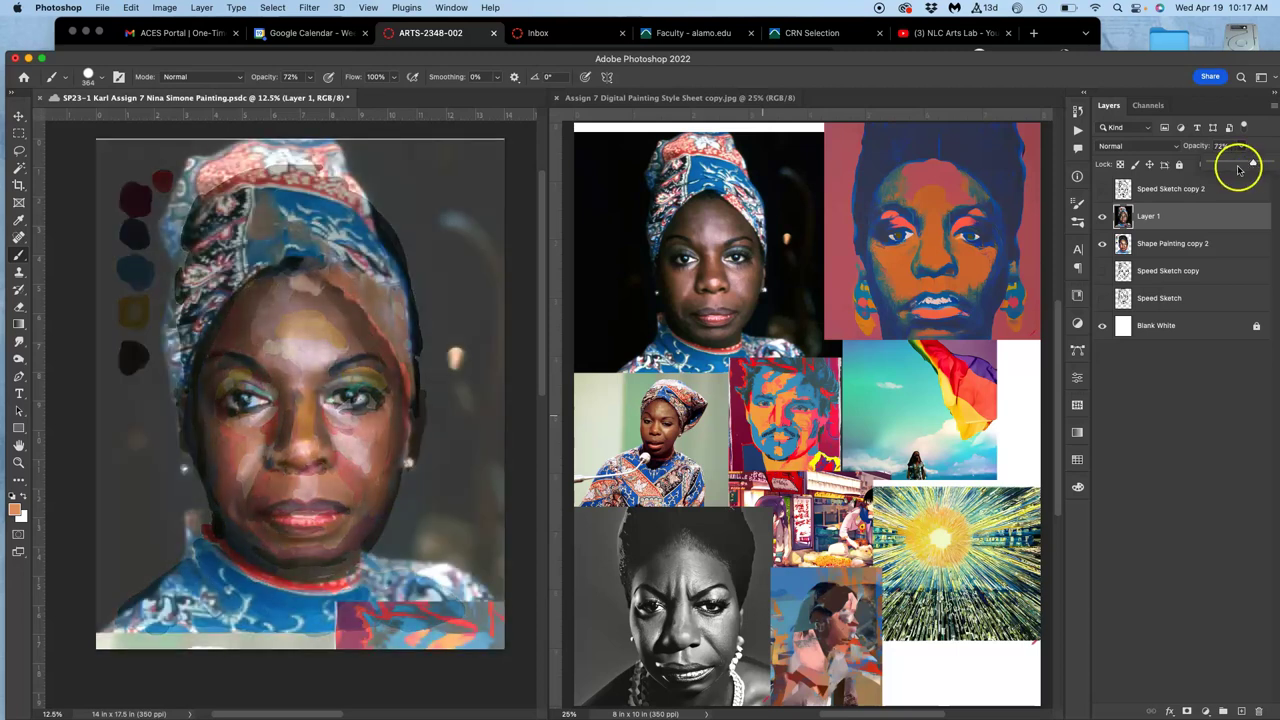
pyautogui.moveTo(1253, 165)
pyautogui.mouseDown()
pyautogui.moveTo(1270, 165)
pyautogui.moveTo(1221, 165)
pyautogui.moveTo(1249, 165)
pyautogui.mouseUp()
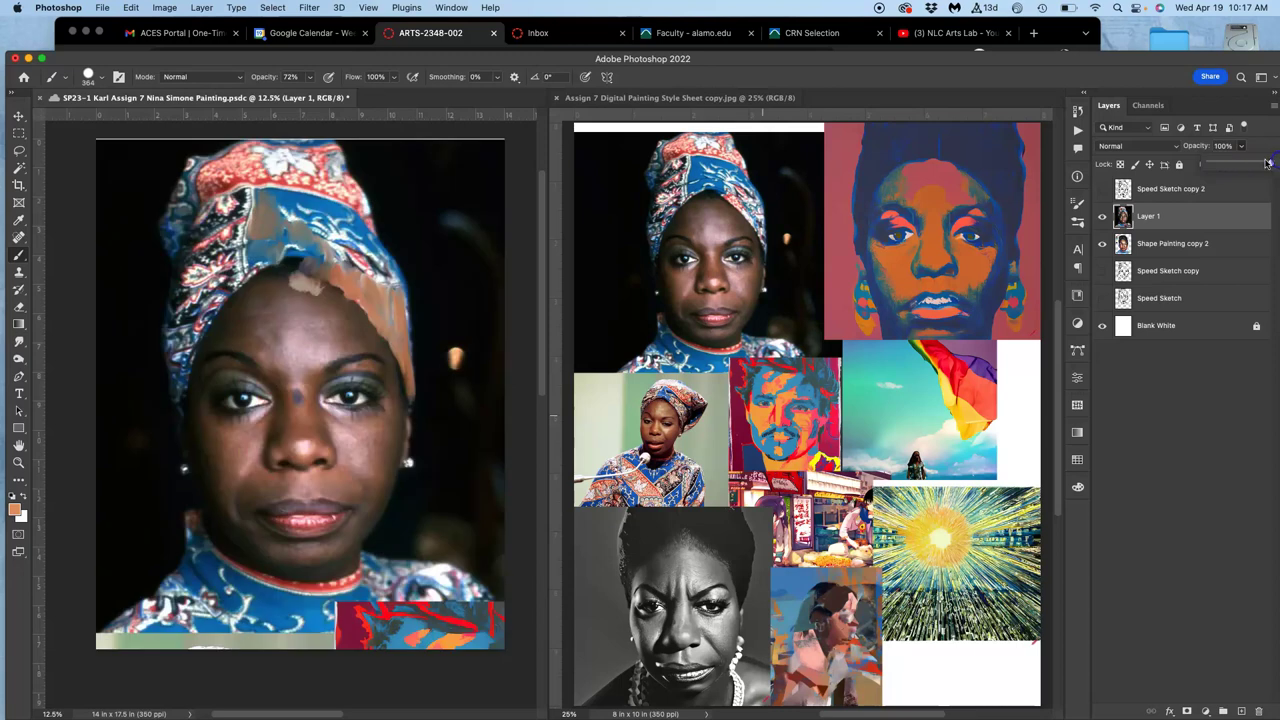
pyautogui.click(1102, 216)
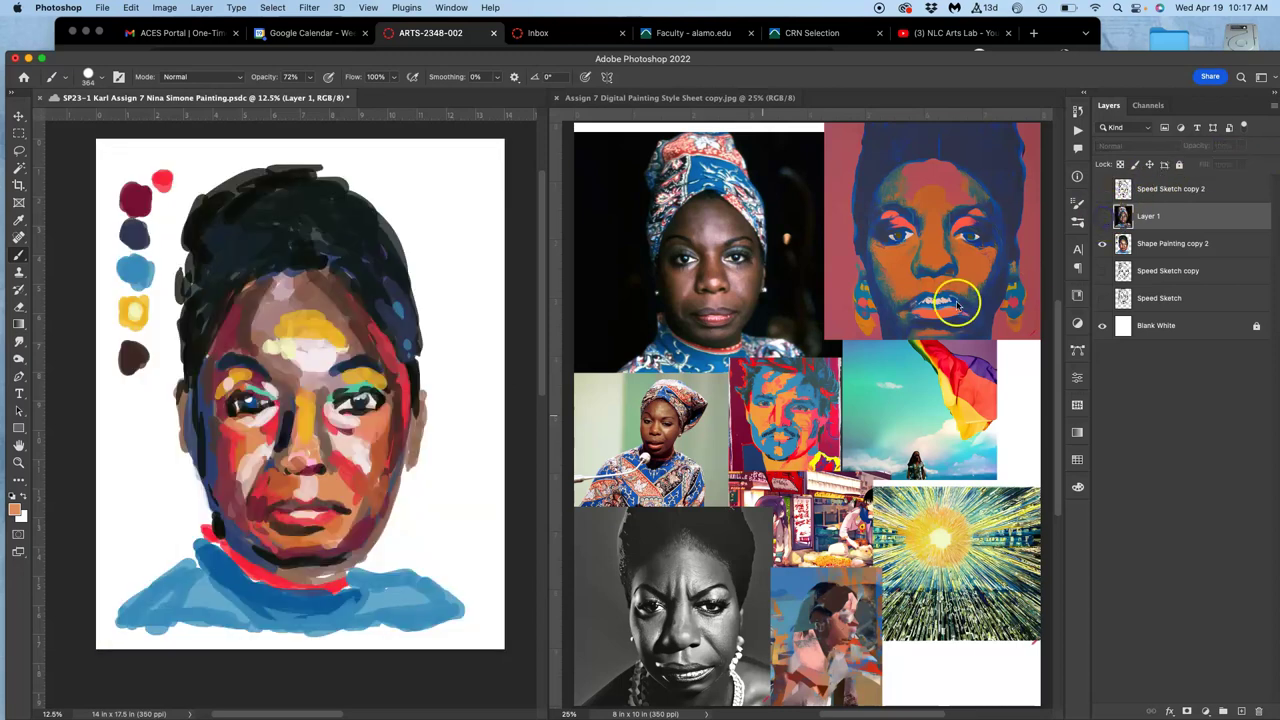